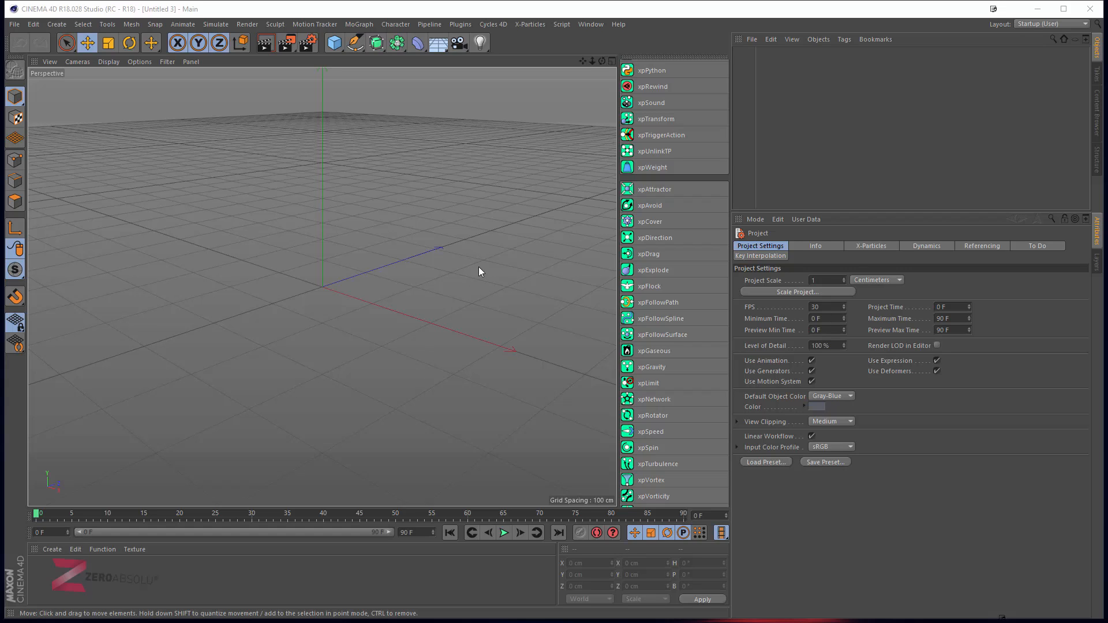
# Step: Add an xpEmitter, set its emission speed to 0 cm, and preview the particles up to frame 44
pyautogui.scroll(10, 650, 194)
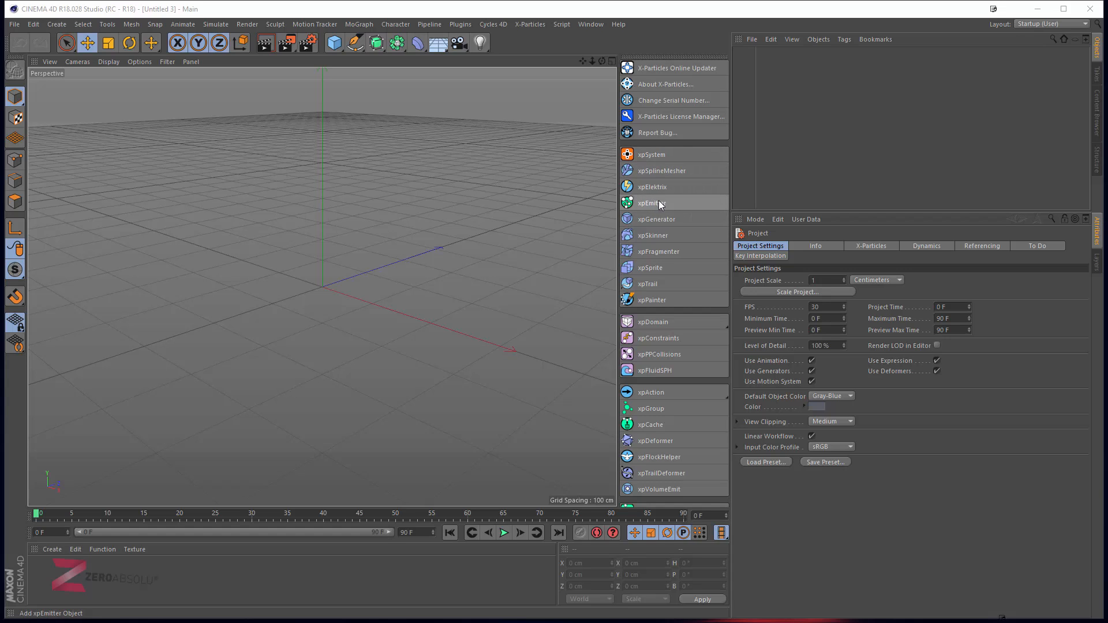
pyautogui.click(655, 204)
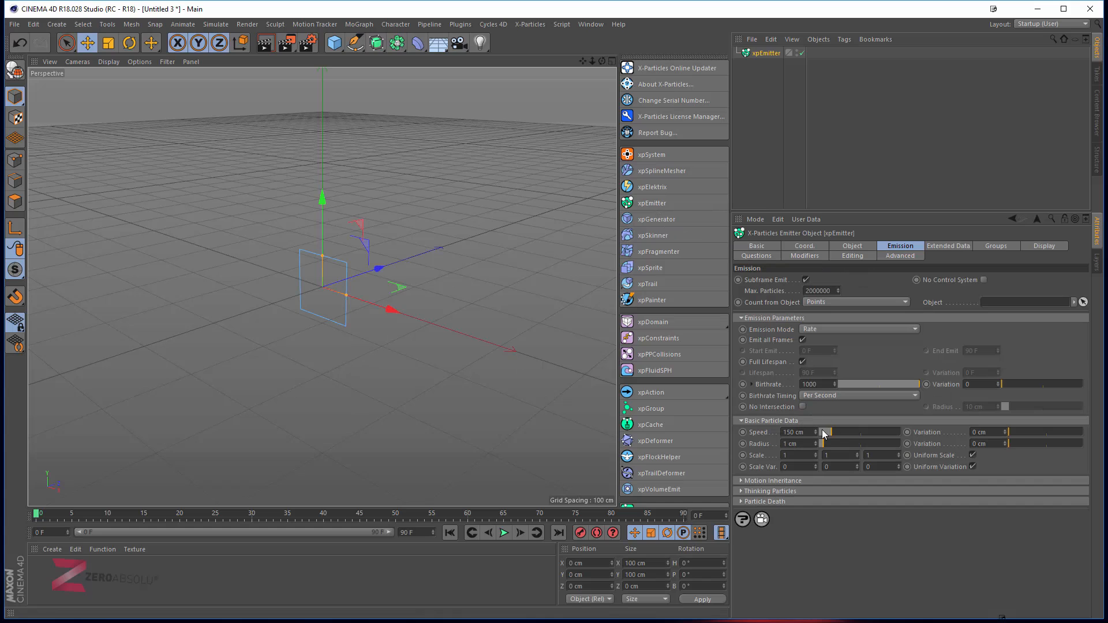
pyautogui.moveTo(832, 432); pyautogui.dragTo(819, 432)
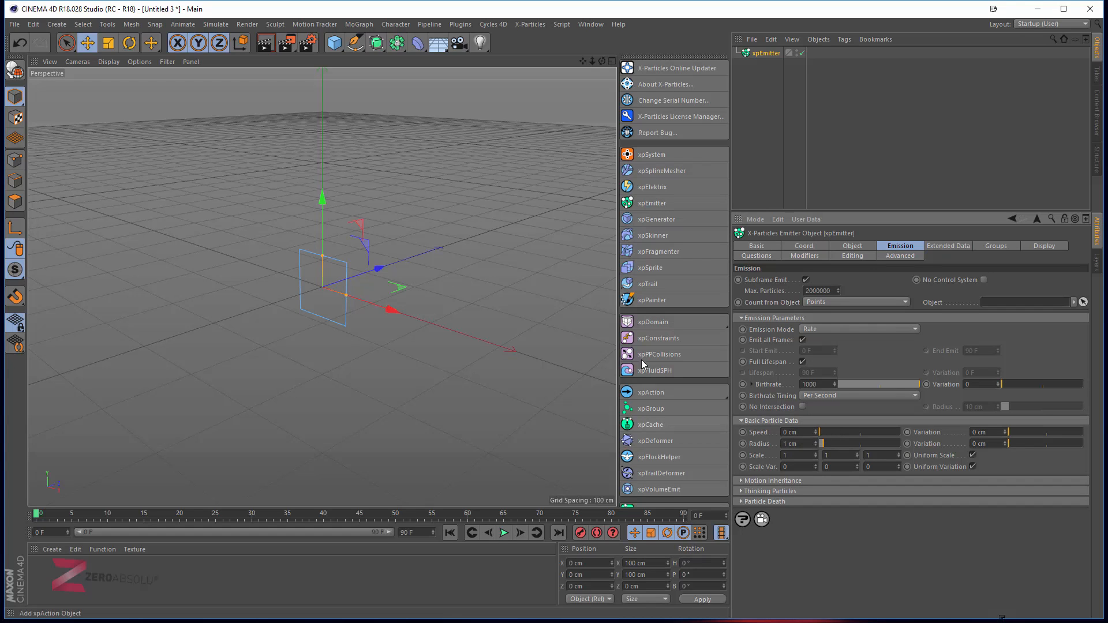
pyautogui.moveTo(36, 513); pyautogui.dragTo(352, 514)
pyautogui.scroll(3, 341, 300)
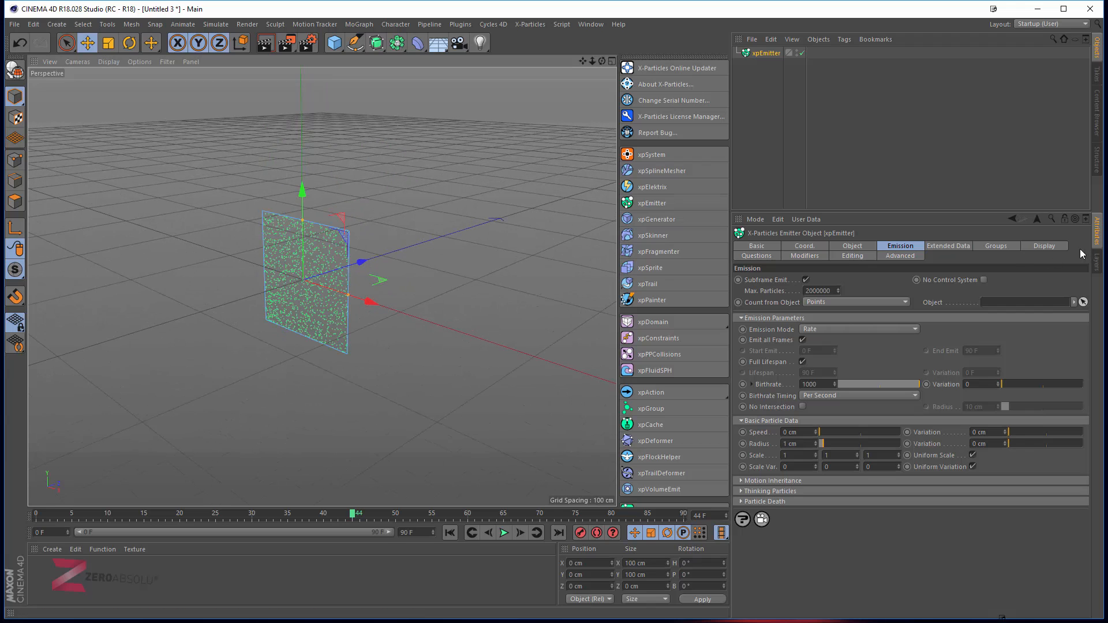
# Step: Set the emitter's editor display to Circle and return the playhead to frame 0
pyautogui.click(1035, 247)
pyautogui.click(836, 369)
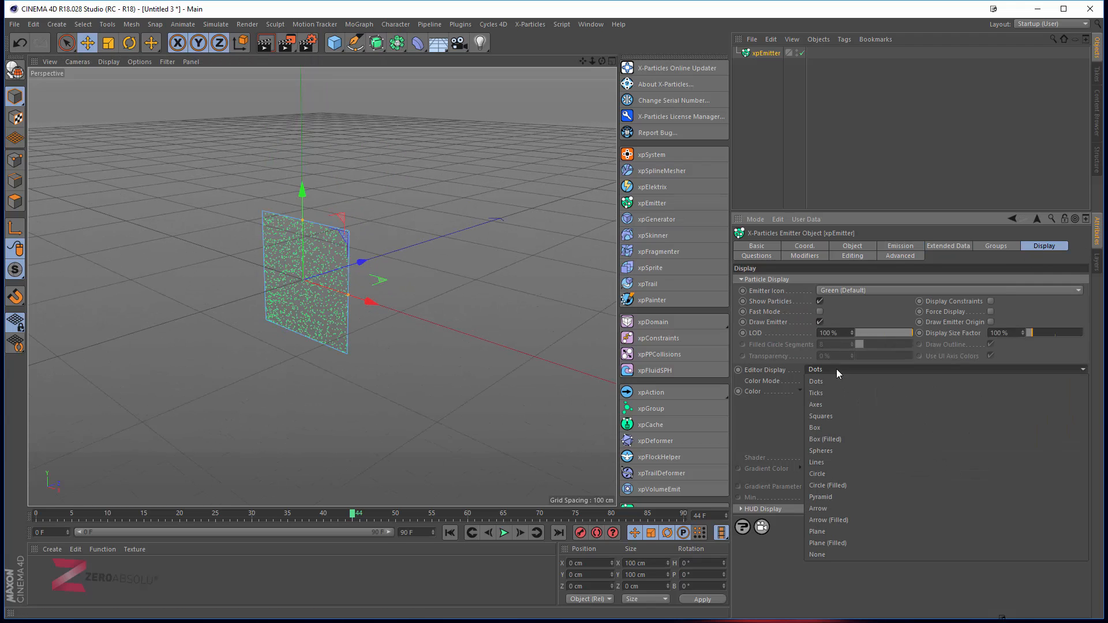
pyautogui.click(830, 473)
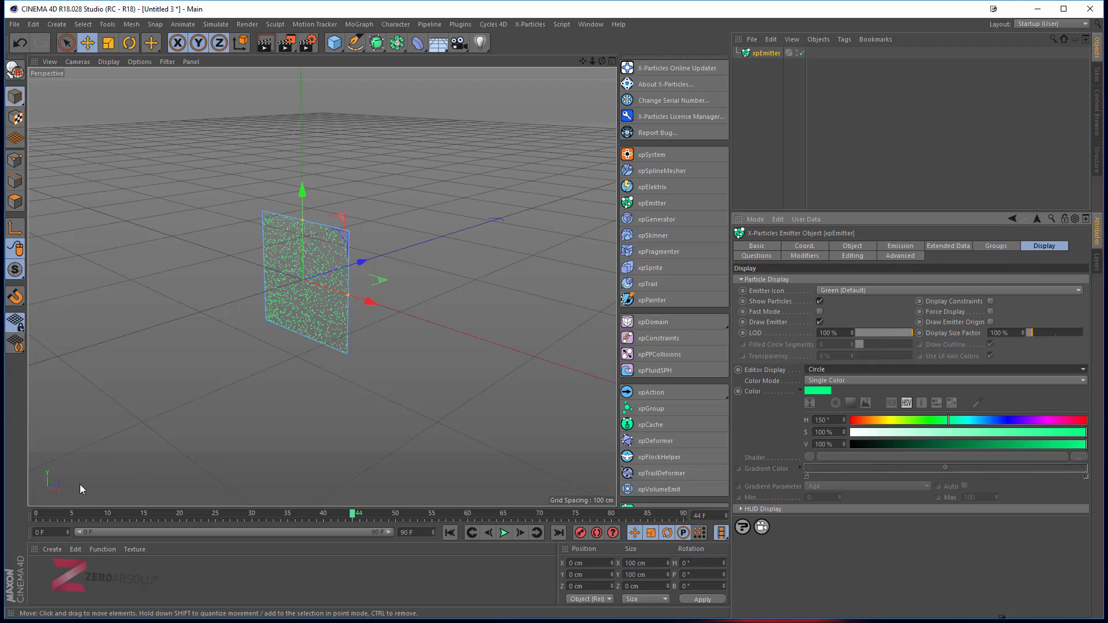
pyautogui.moveTo(40, 514)
pyautogui.mouseDown()
pyautogui.moveTo(426, 520)
pyautogui.moveTo(38, 506)
pyautogui.mouseUp()
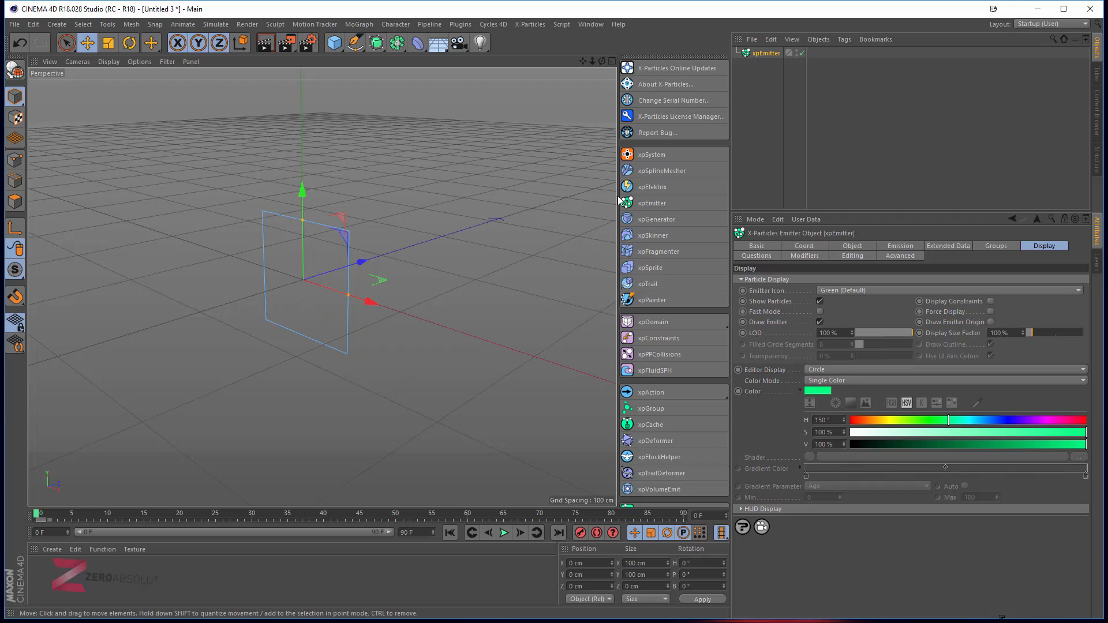
# Step: Add an xpExplode modifier and preview its effect on the particles up to frame 23
pyautogui.scroll(-10, 658, 339)
pyautogui.scroll(5, 659, 339)
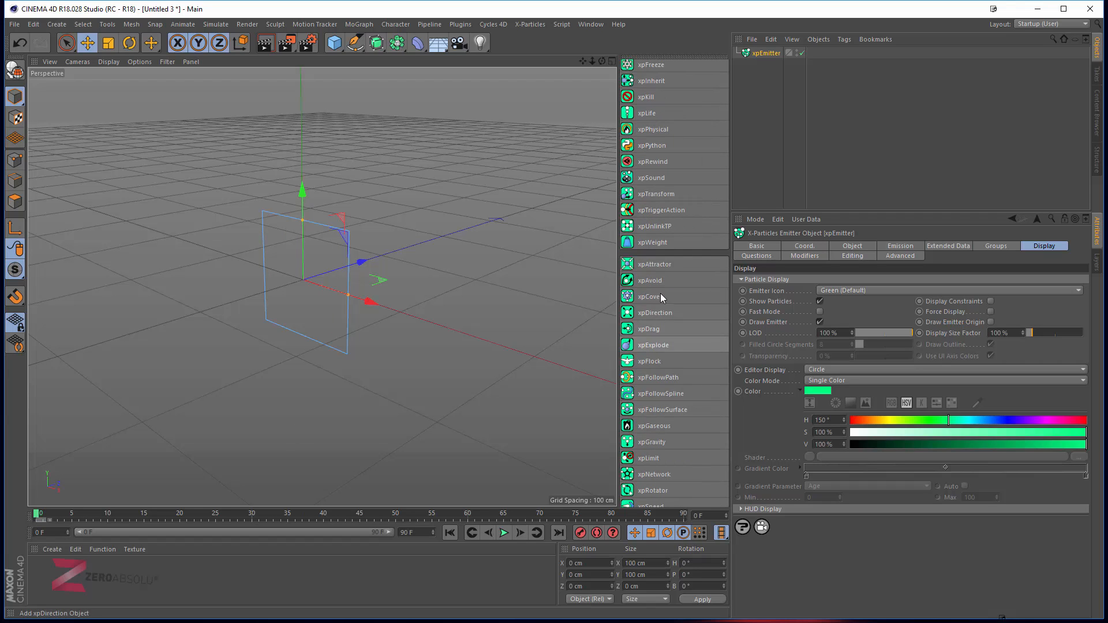
pyautogui.click(651, 345)
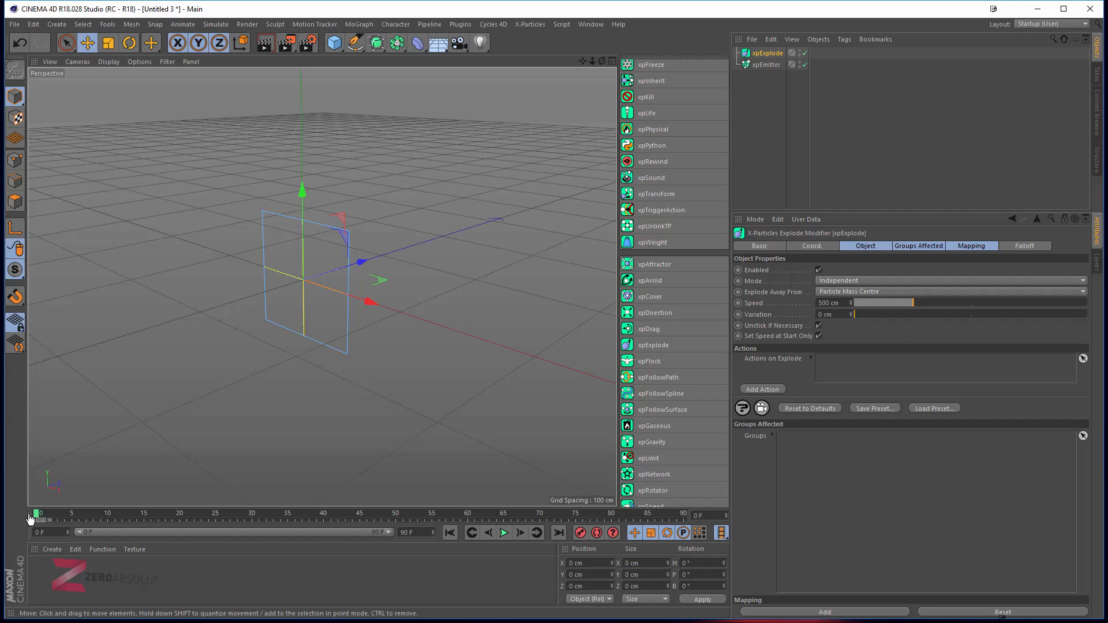
pyautogui.moveTo(38, 515); pyautogui.dragTo(202, 516)
pyautogui.keyDown('alt'); pyautogui.moveTo(312, 433); pyautogui.dragTo(309, 406); pyautogui.keyUp('alt')
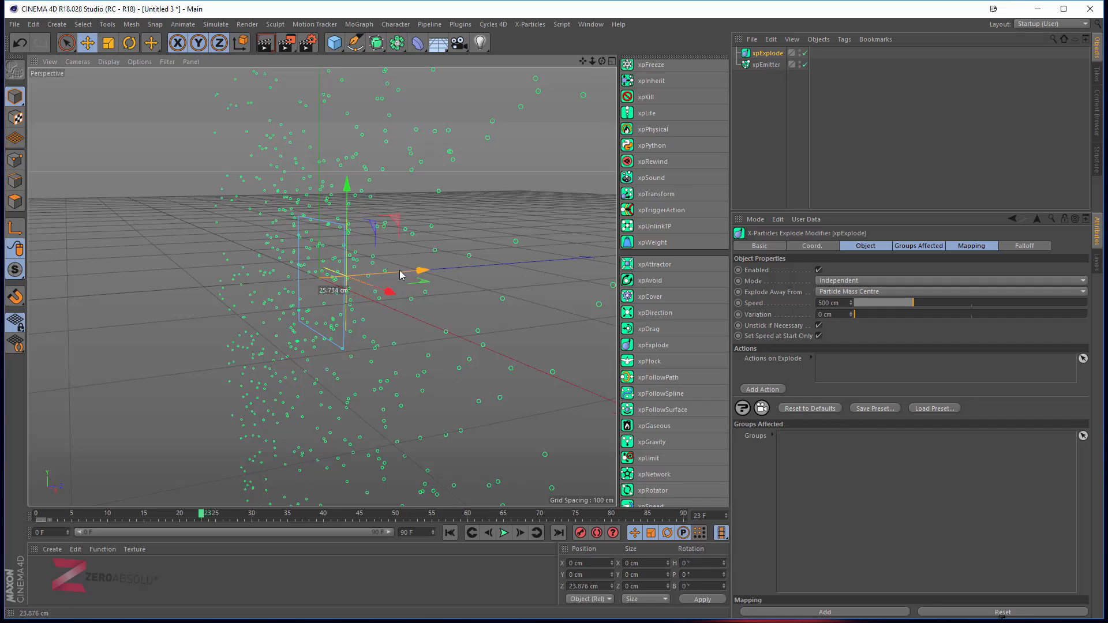
# Step: Move the xpExplode modifier along Z to about 61.5 cm and preview the particles up to frame 13
pyautogui.moveTo(360, 280); pyautogui.dragTo(424, 272)
pyautogui.moveTo(36, 513); pyautogui.dragTo(131, 518)
pyautogui.keyDown('alt'); pyautogui.moveTo(342, 413); pyautogui.dragTo(314, 360); pyautogui.keyUp('alt')
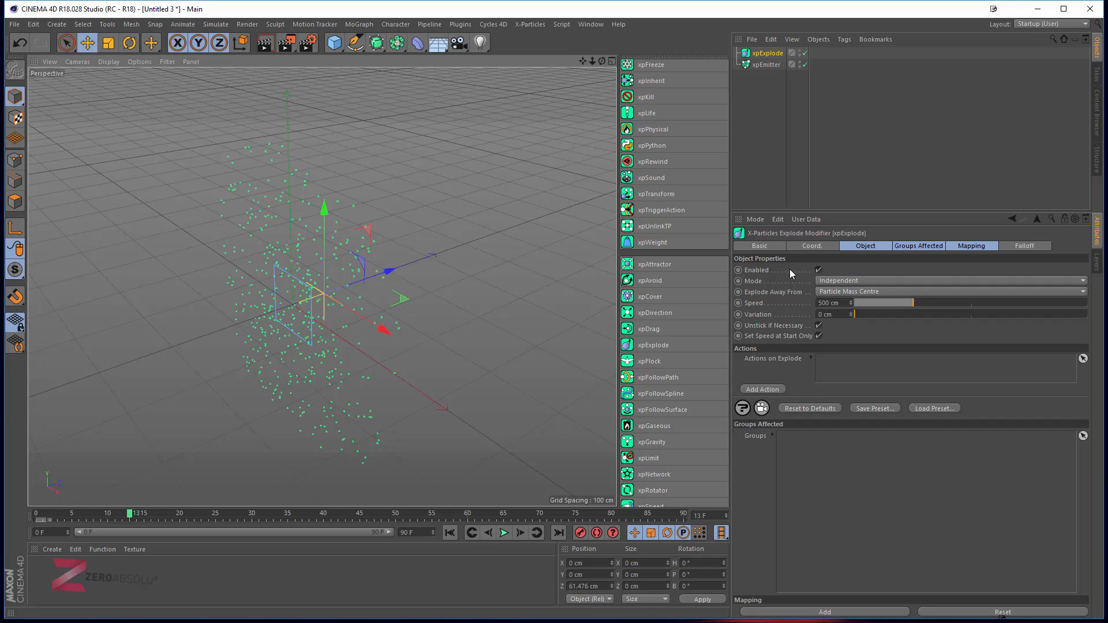
pyautogui.click(819, 270)
pyautogui.click(819, 269)
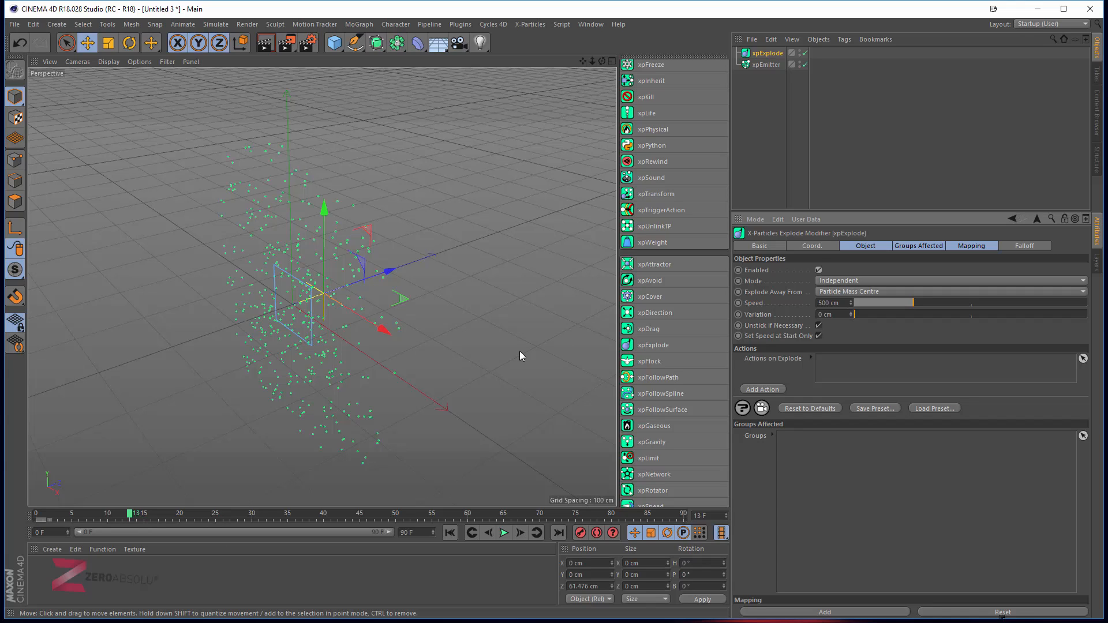
# Step: Set Explode Away From to This Modifier and preview the particles up to frame 22, viewed from the side
pyautogui.click(847, 292)
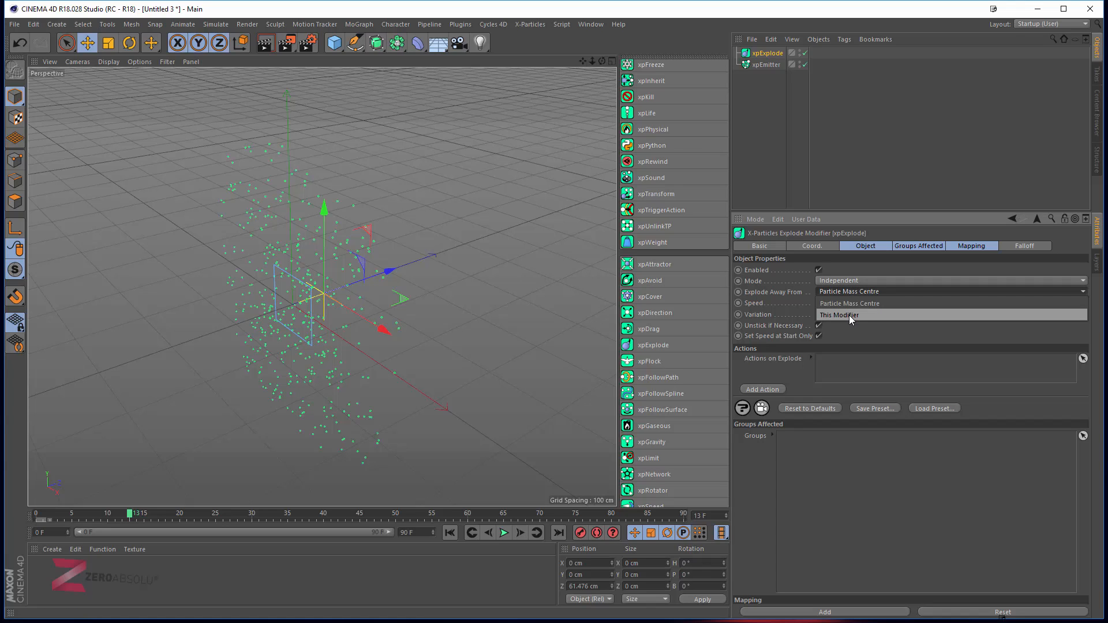
pyautogui.click(850, 315)
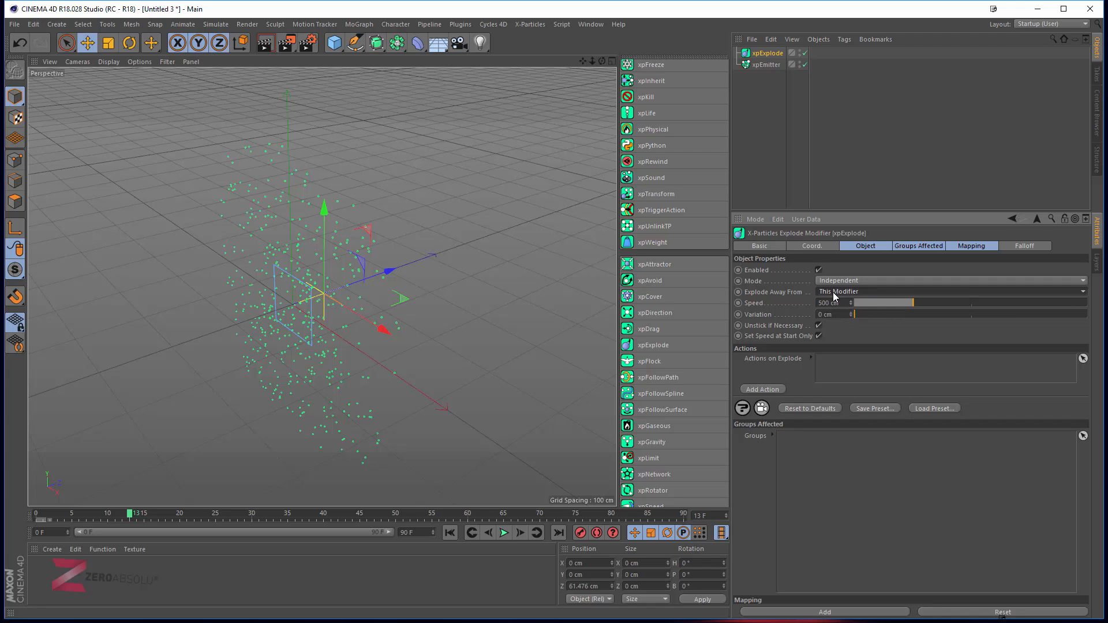
pyautogui.keyDown('alt'); pyautogui.moveTo(577, 335); pyautogui.dragTo(351, 338); pyautogui.keyUp('alt')
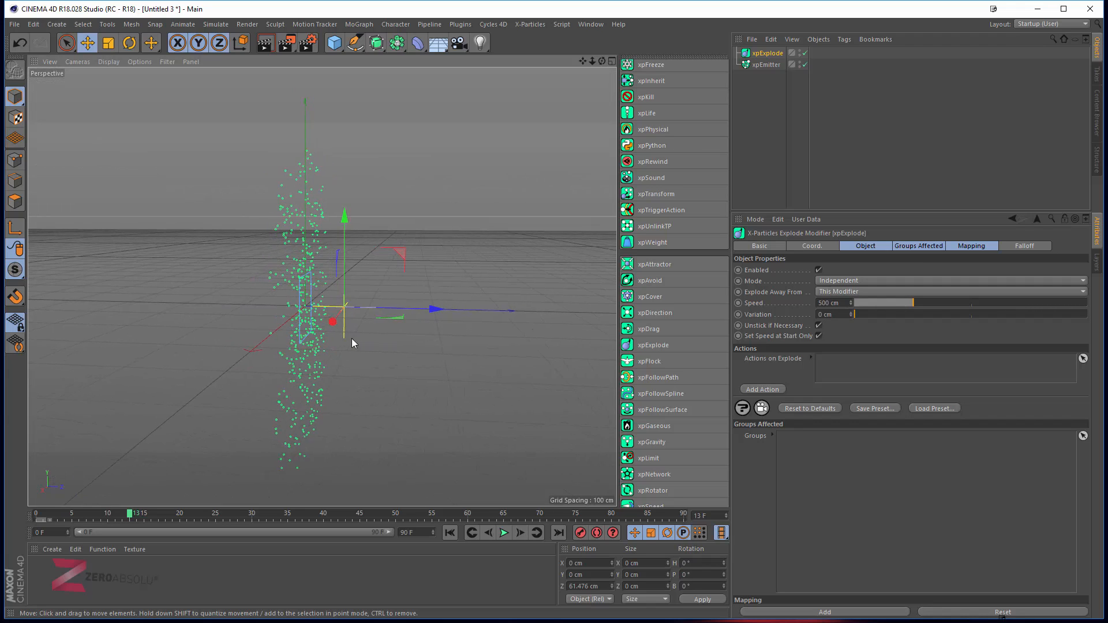
pyautogui.click(26, 514)
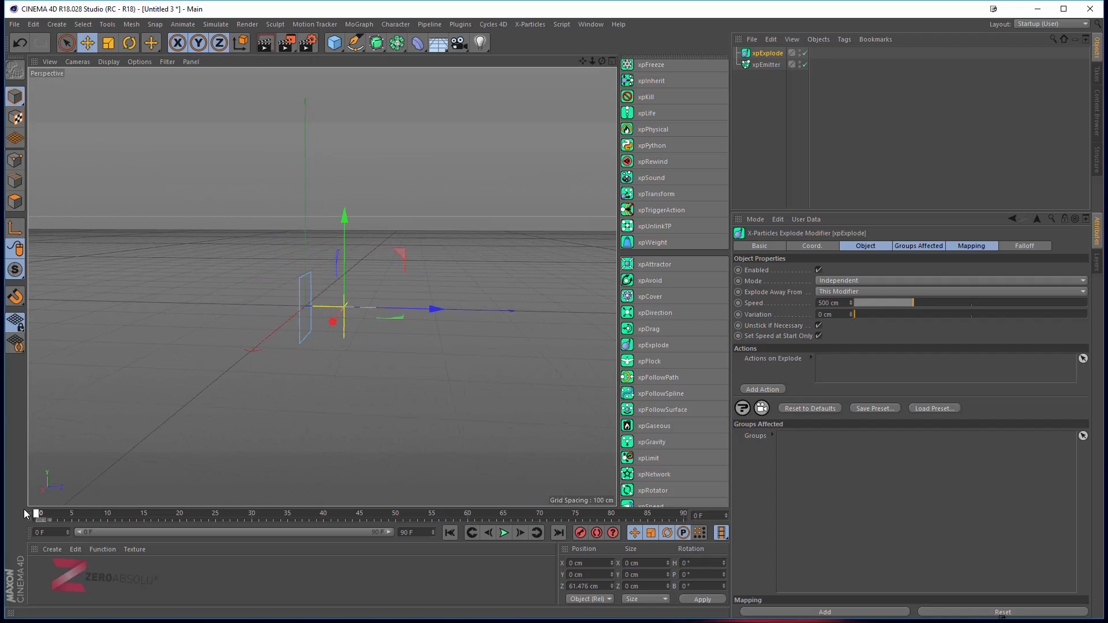
pyautogui.moveTo(36, 514); pyautogui.dragTo(195, 514)
pyautogui.scroll(-4, 307, 314)
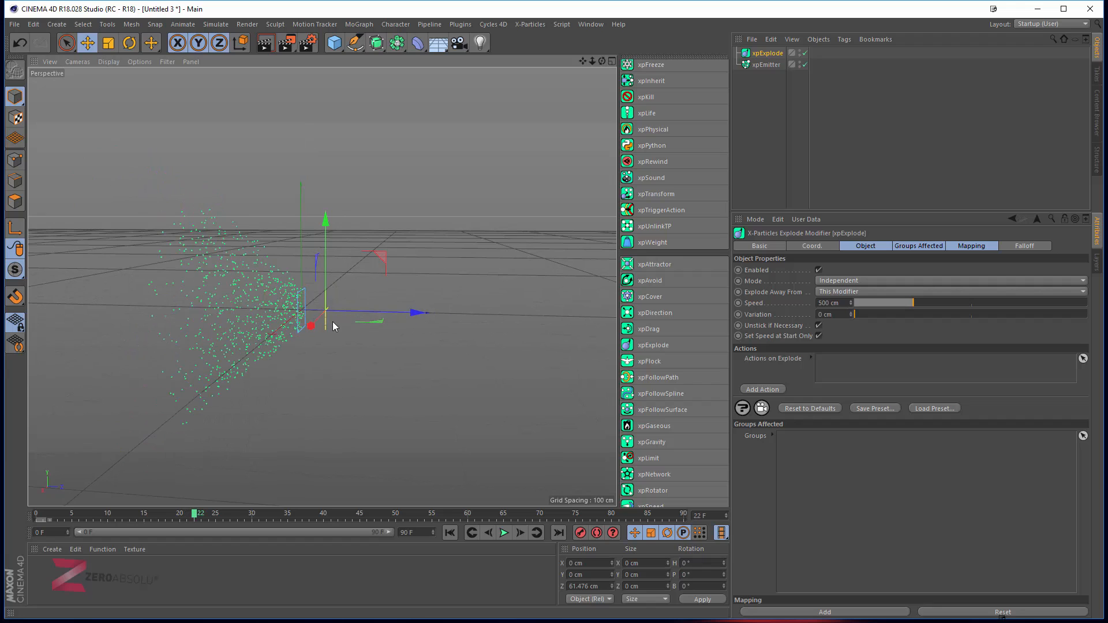
pyautogui.keyDown('alt'); pyautogui.moveTo(318, 335); pyautogui.dragTo(341, 334); pyautogui.keyUp('alt')
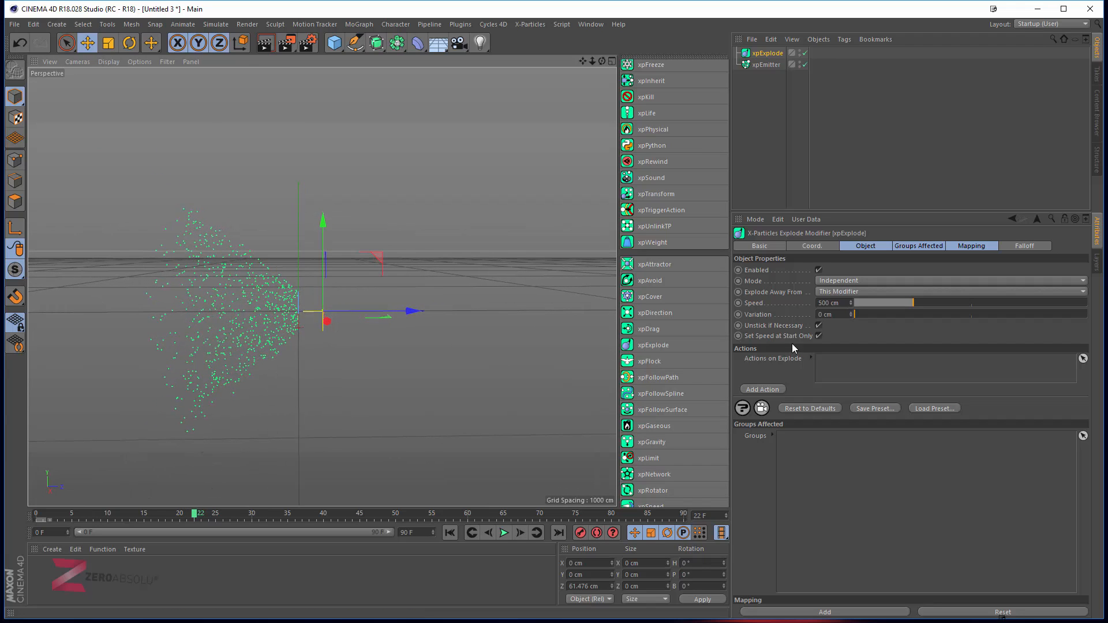
# Step: Set the xpExplode speed to 224 cm with a variation of 195 cm and preview the particles up to frame 22
pyautogui.moveTo(916, 299); pyautogui.dragTo(882, 303)
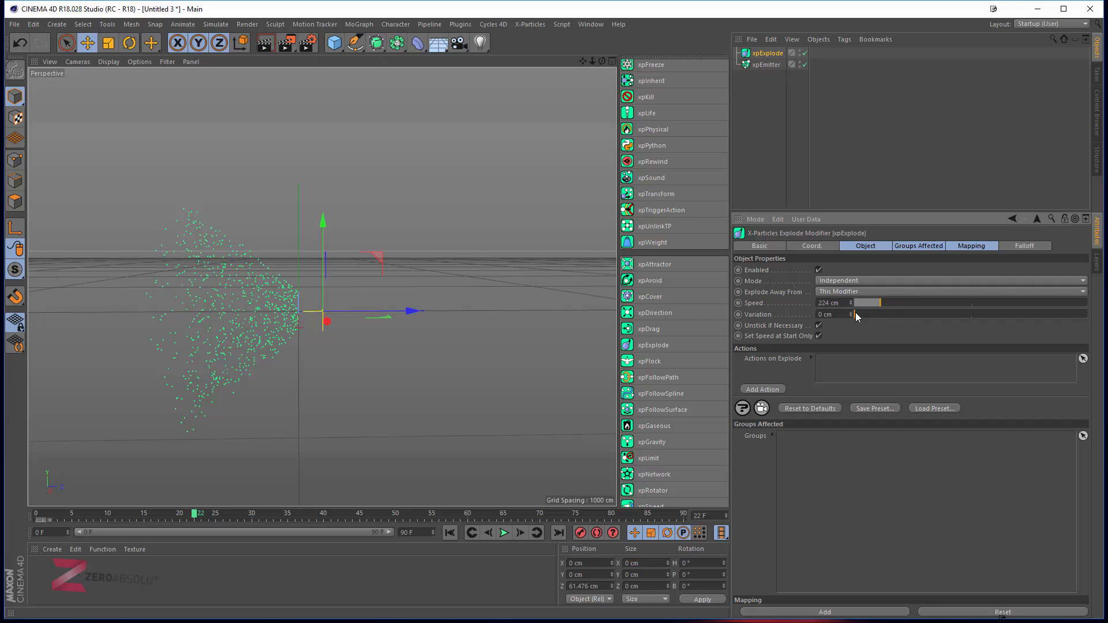
pyautogui.moveTo(874, 316); pyautogui.dragTo(877, 314)
pyautogui.moveTo(64, 515); pyautogui.dragTo(195, 508)
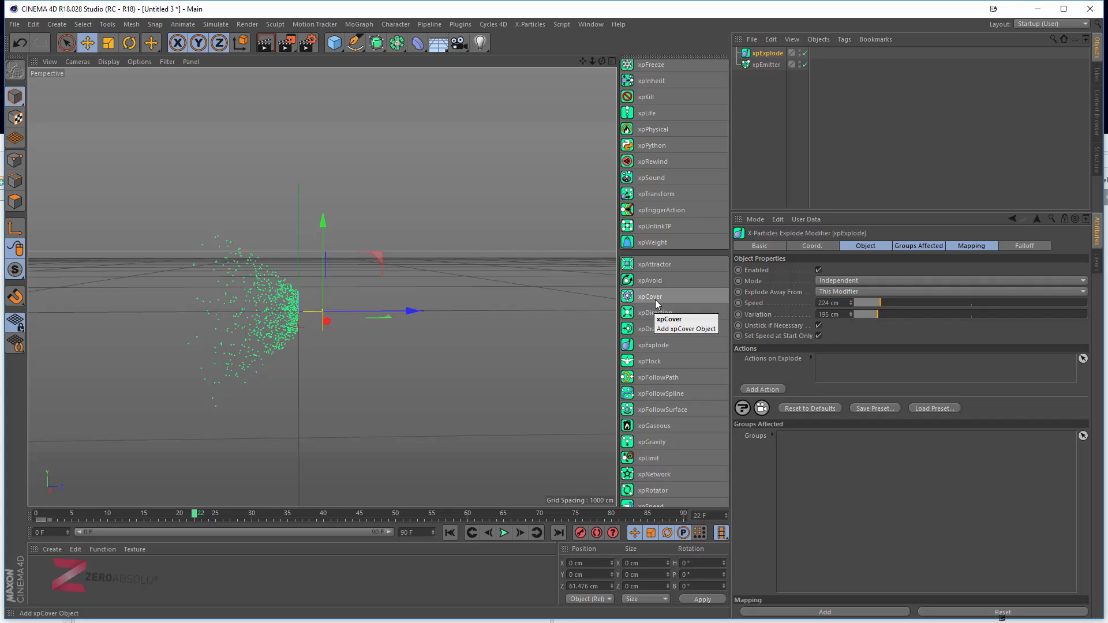
# Step: Preview the explosion from the start of the timeline up to frame 66 with Unstick if Necessary enabled
pyautogui.click(819, 325)
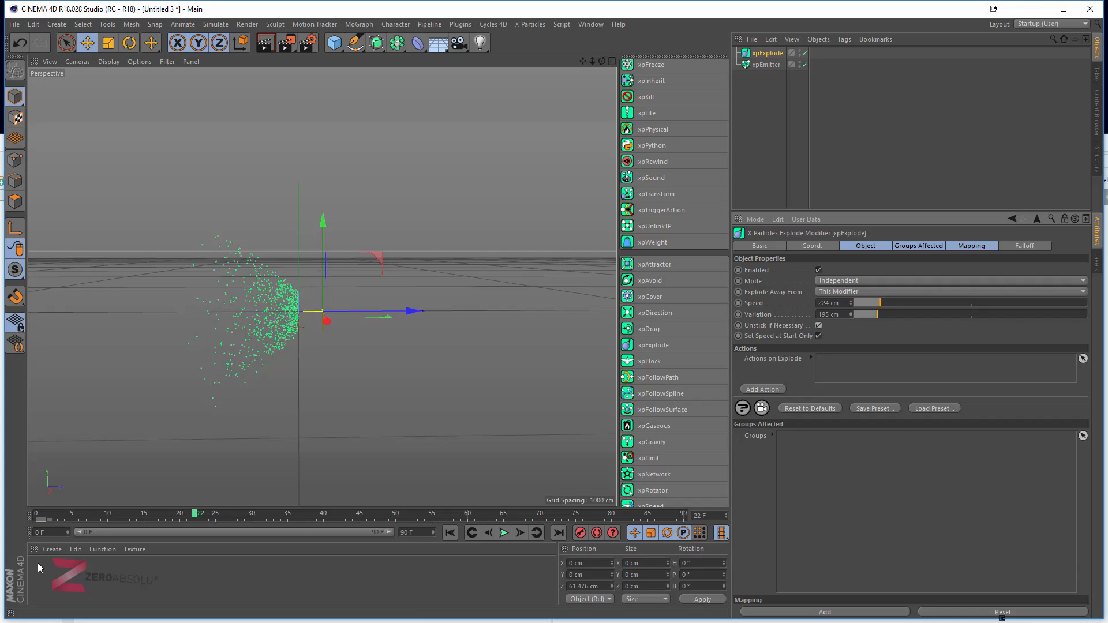
pyautogui.click(44, 513)
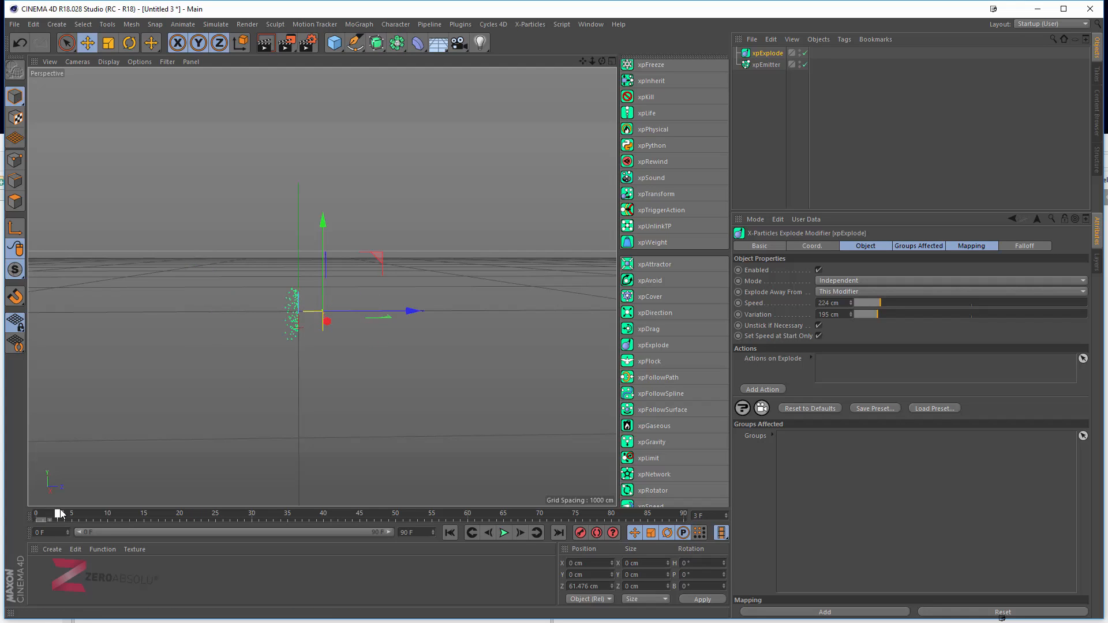
pyautogui.moveTo(97, 515); pyautogui.dragTo(509, 515)
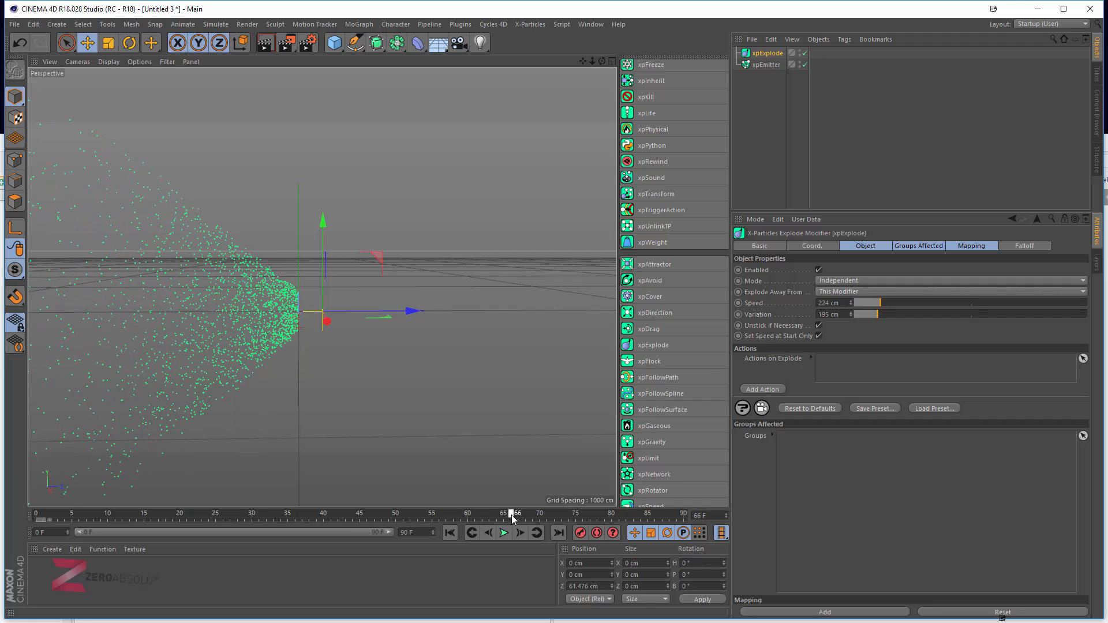
# Step: Disable Set Speed at Start Only, preview the particles up to frame 69, and enable the option again
pyautogui.click(819, 336)
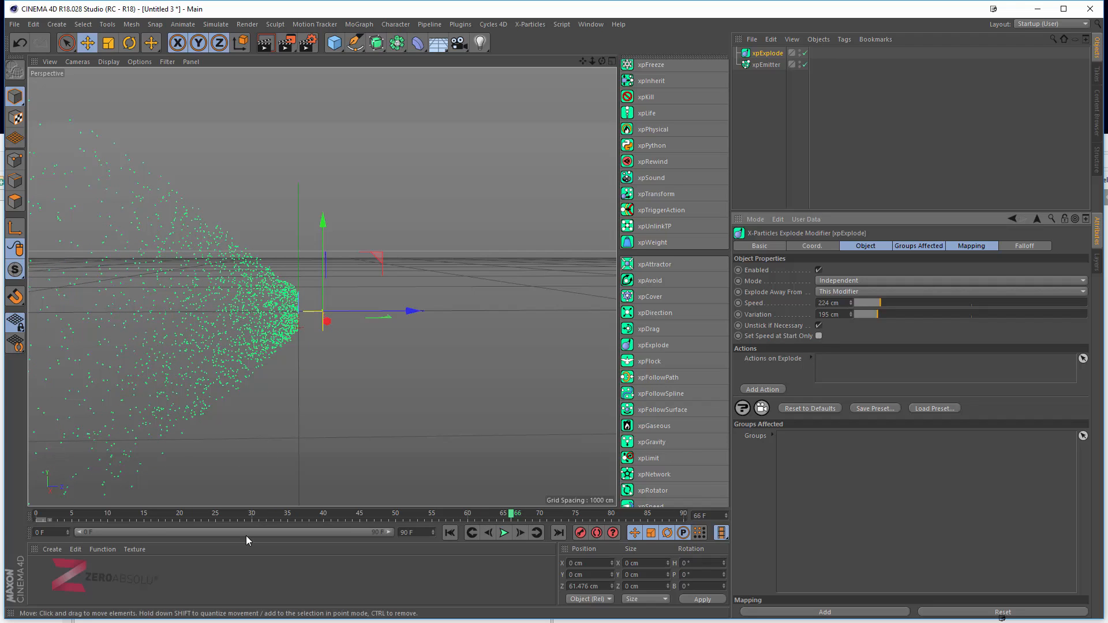
pyautogui.moveTo(47, 513)
pyautogui.mouseDown()
pyautogui.moveTo(478, 526)
pyautogui.moveTo(532, 515)
pyautogui.mouseUp()
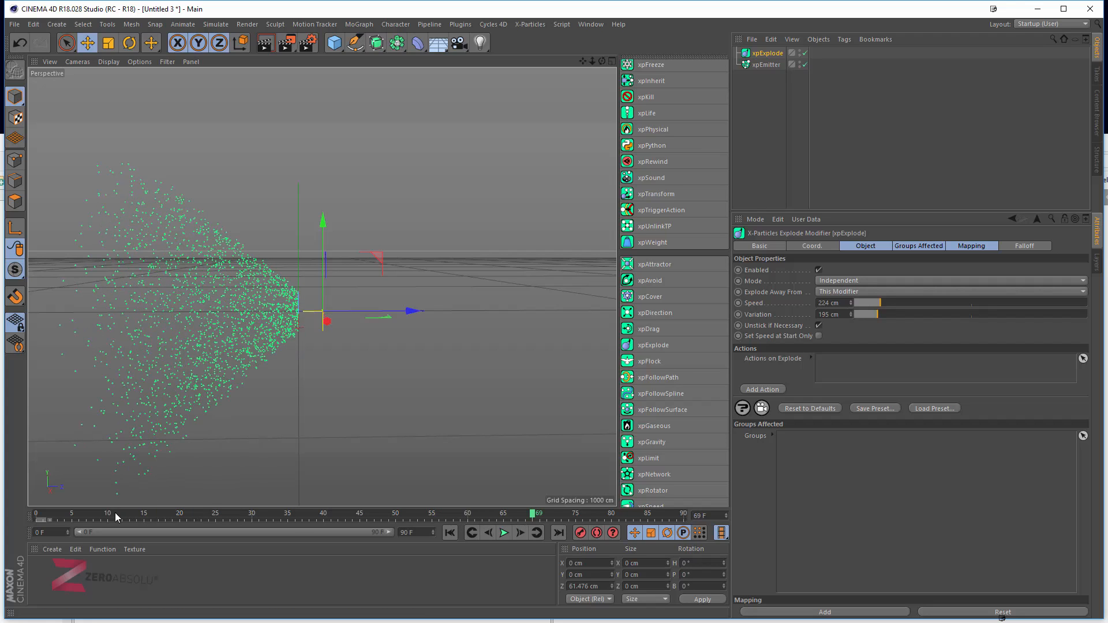
pyautogui.click(36, 518)
pyautogui.moveTo(51, 518); pyautogui.dragTo(258, 518)
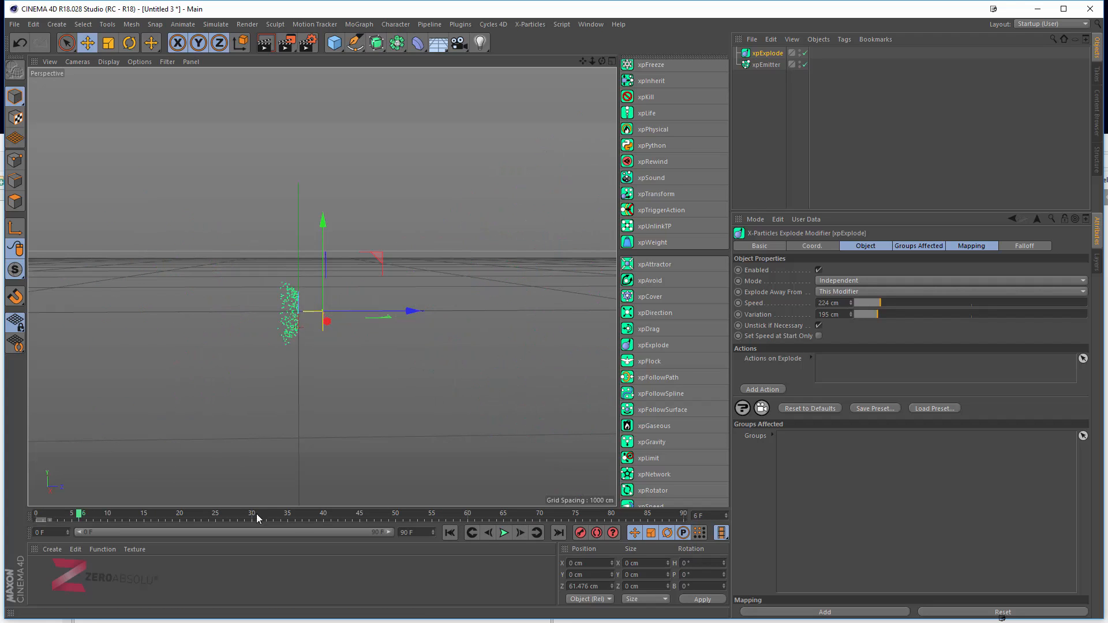
pyautogui.click(820, 336)
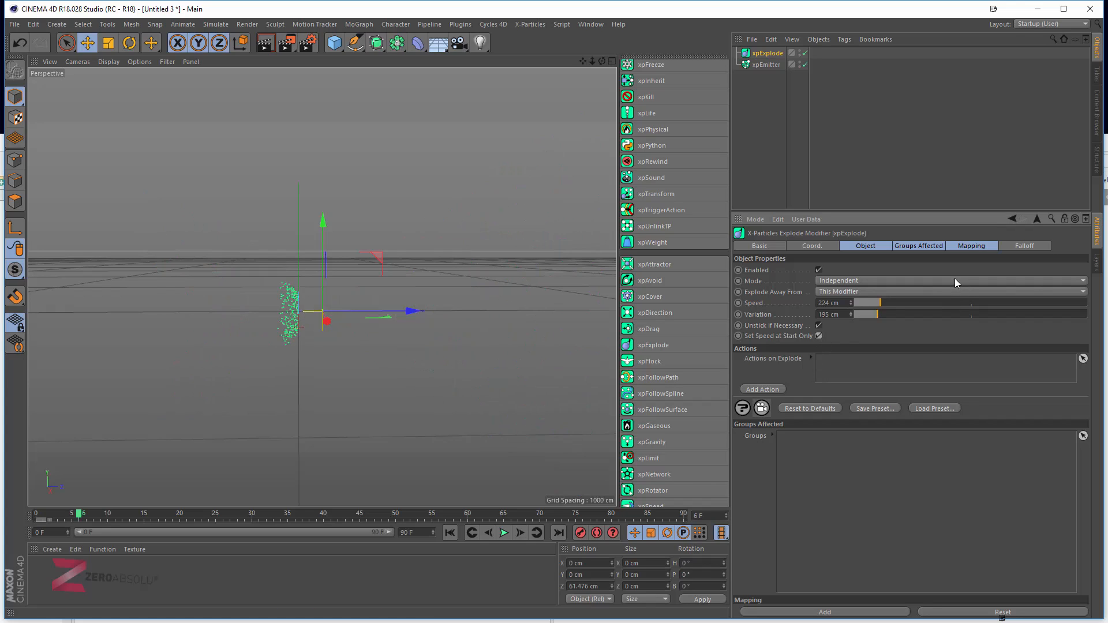
pyautogui.click(854, 294)
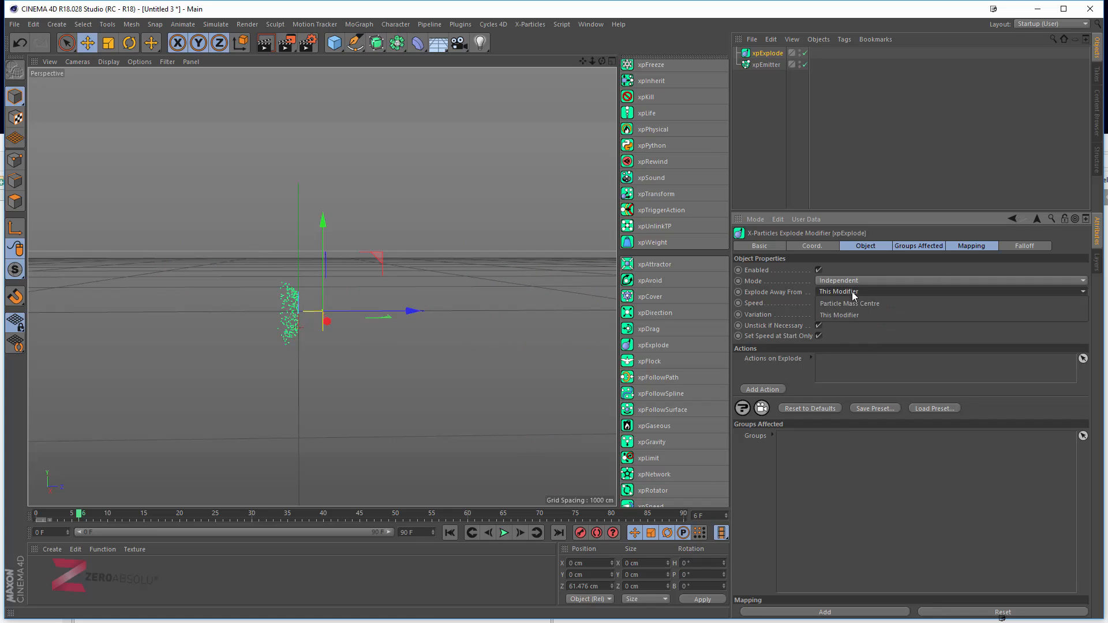
pyautogui.click(310, 317)
# Step: Disable the xpExplode modifier in the object list, keeping xpEmitter selected
pyautogui.scroll(-4, 307, 317)
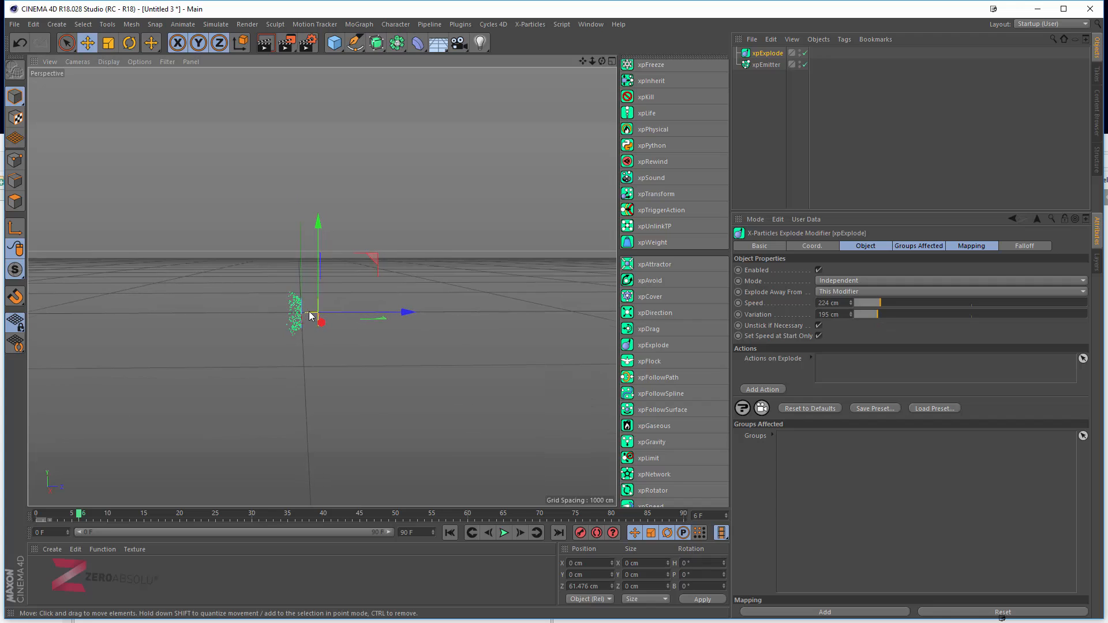
pyautogui.keyDown('alt'); pyautogui.moveTo(349, 292); pyautogui.dragTo(288, 296); pyautogui.keyUp('alt')
pyautogui.scroll(5, 288, 298)
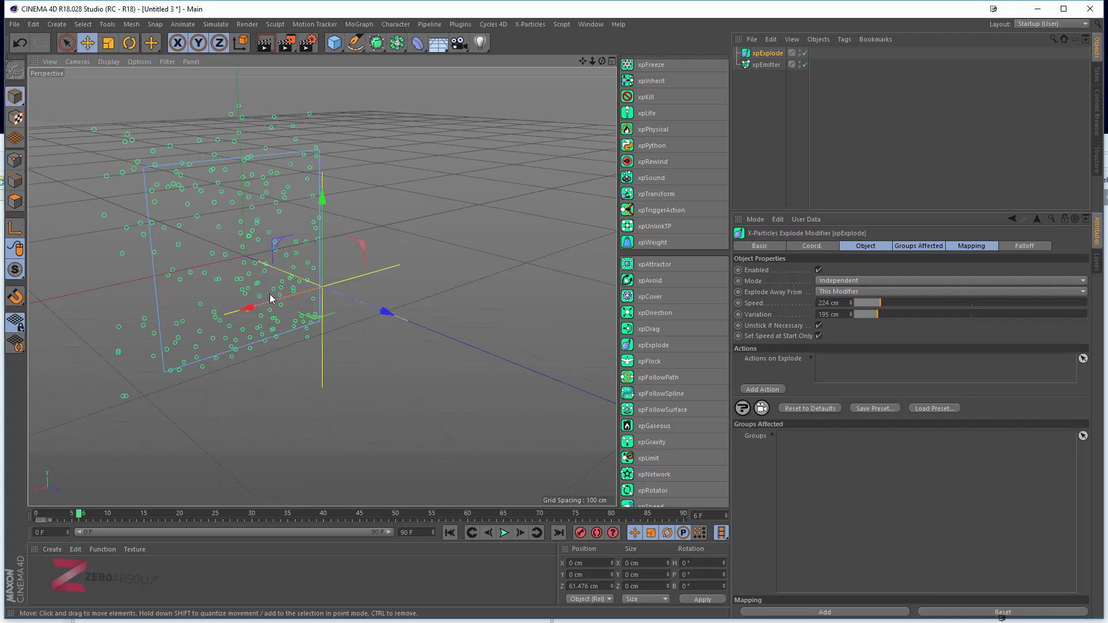
pyautogui.keyDown('alt'); pyautogui.moveTo(287, 296); pyautogui.dragTo(334, 307, button='middle'); pyautogui.keyUp('alt')
pyautogui.keyDown('alt'); pyautogui.moveTo(333, 307); pyautogui.dragTo(388, 312); pyautogui.keyUp('alt')
pyautogui.click(765, 65)
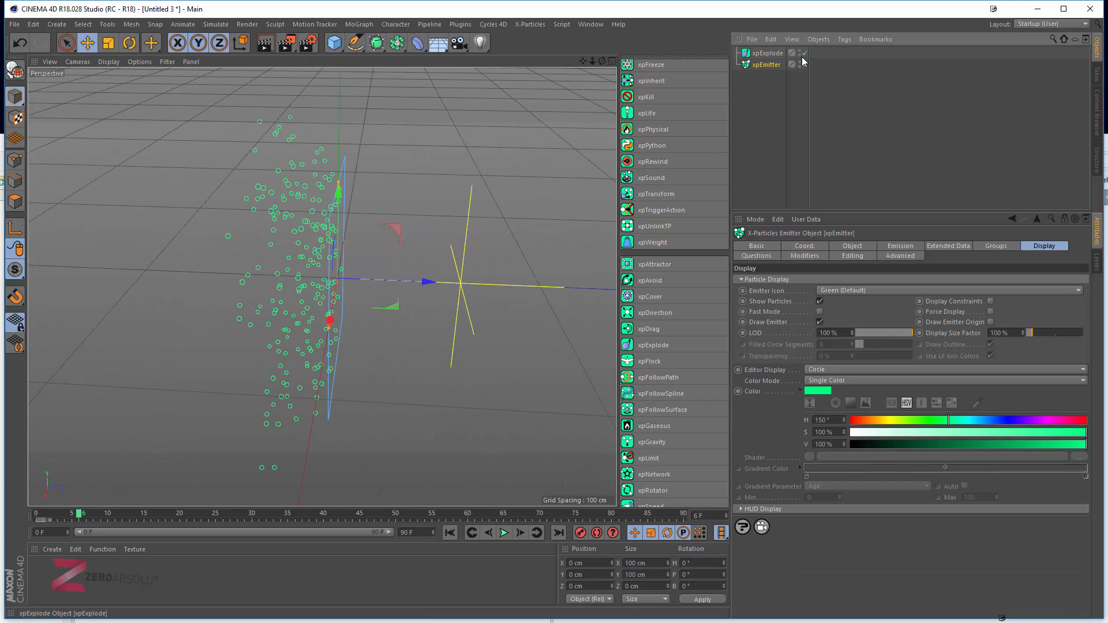
pyautogui.click(805, 53)
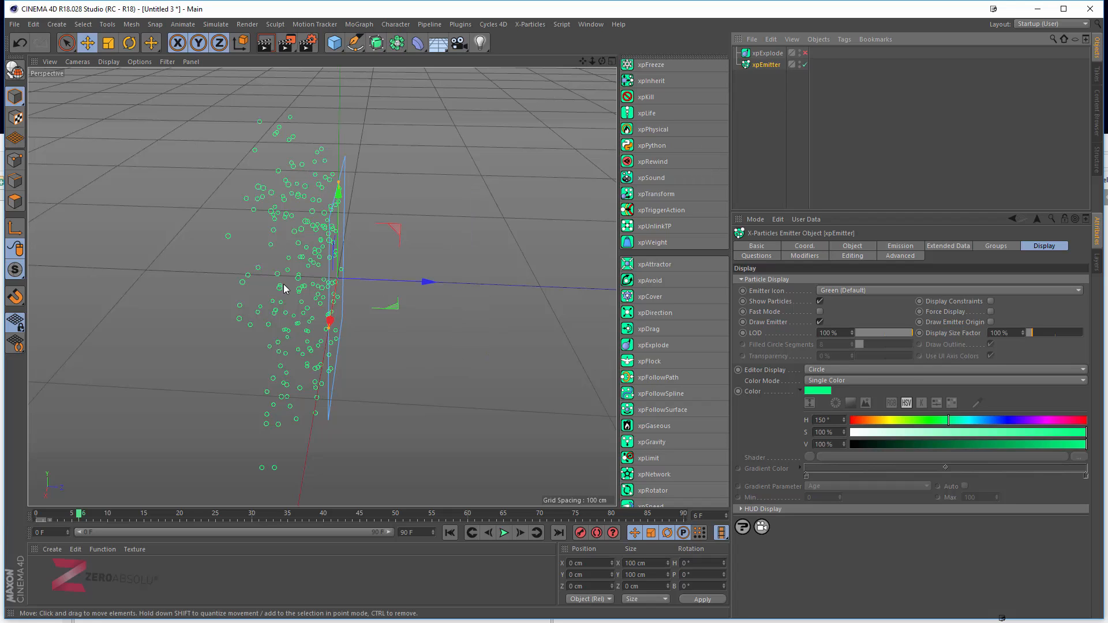
# Step: Add a sphere and move it along Z to about -206.9 cm, clear of the emitter
pyautogui.click(334, 43)
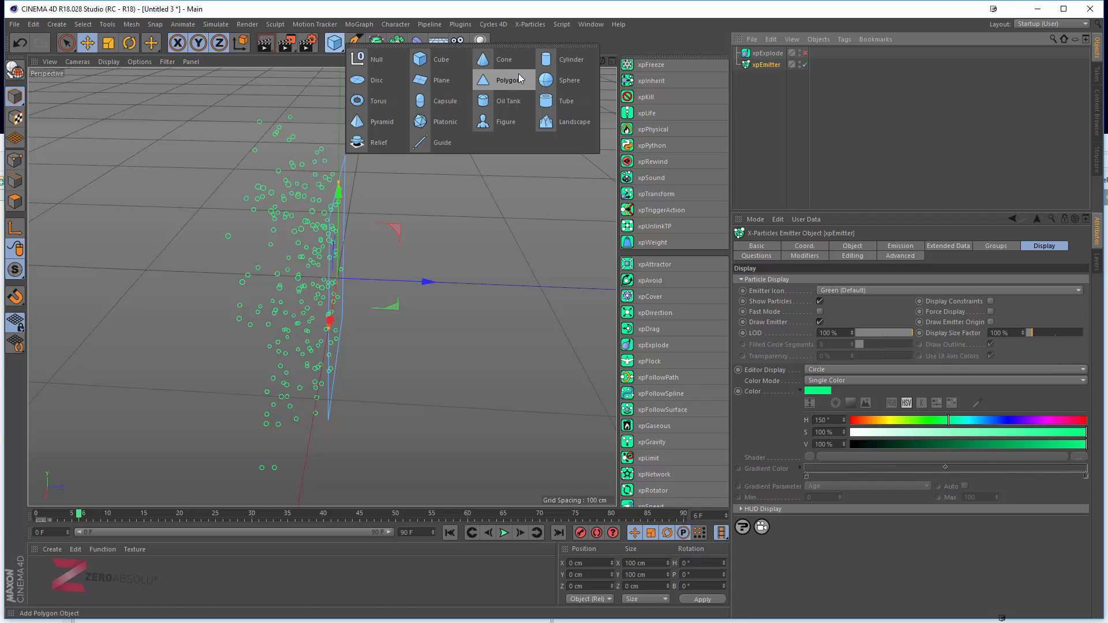
pyautogui.click(563, 80)
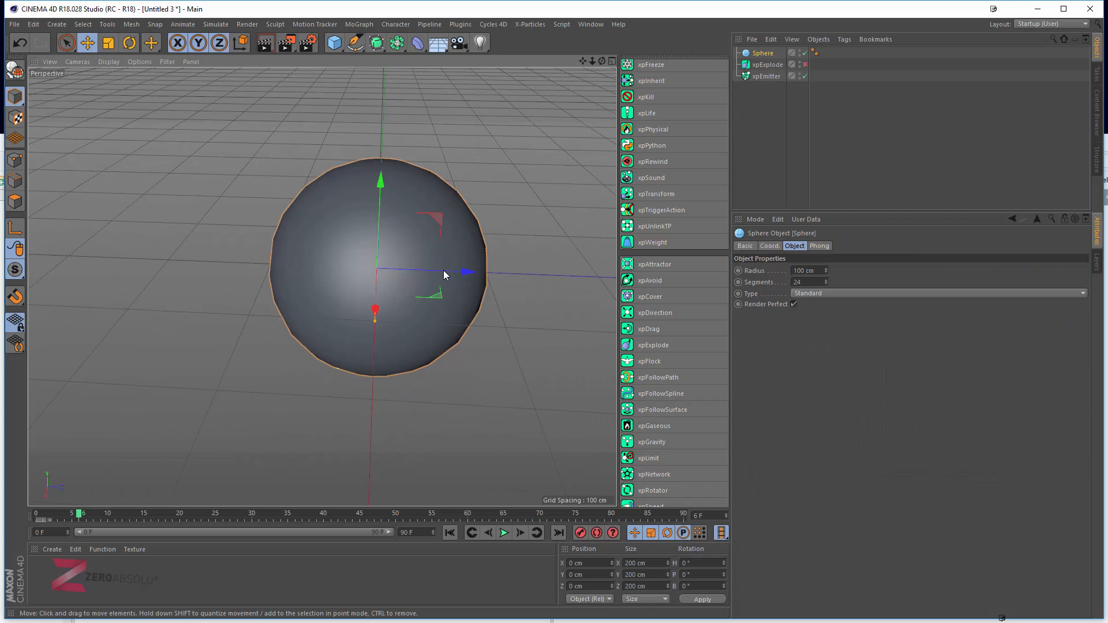
pyautogui.moveTo(444, 271); pyautogui.dragTo(156, 254)
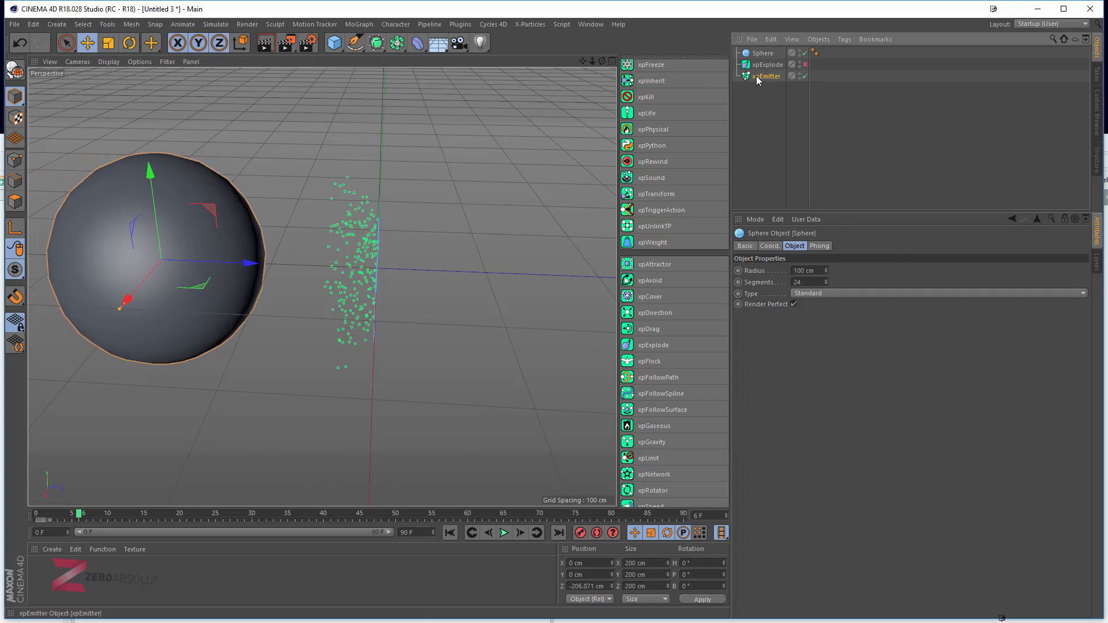
# Step: Set xpEmitter's emitter shape to Object with the sphere as source, and preview the emission from frame 0 to 21
pyautogui.click(767, 76)
pyautogui.click(853, 246)
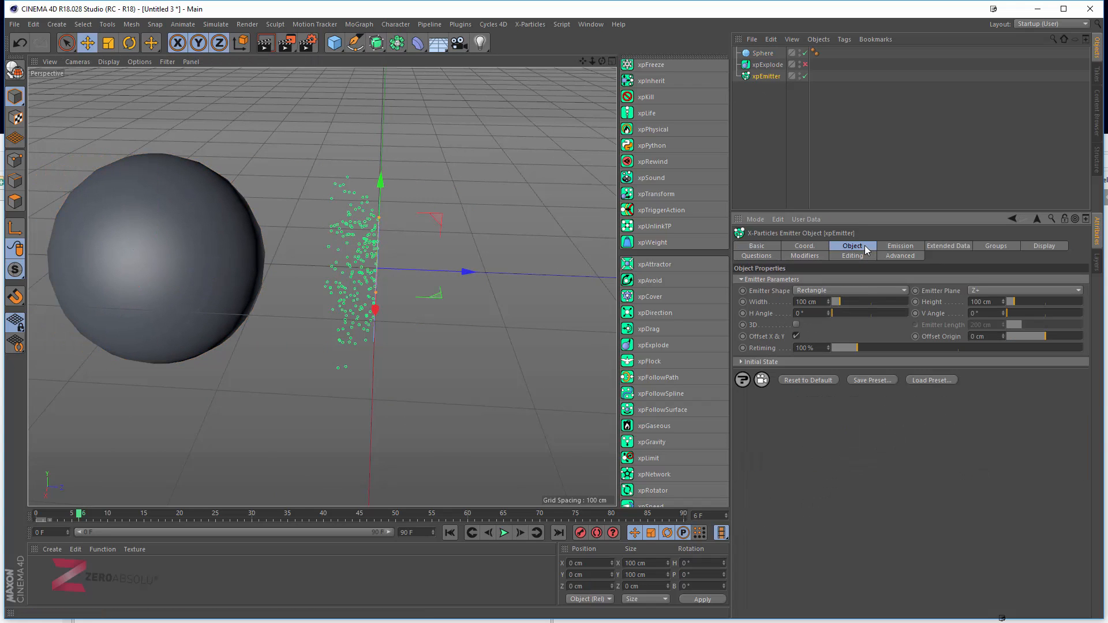
pyautogui.click(814, 291)
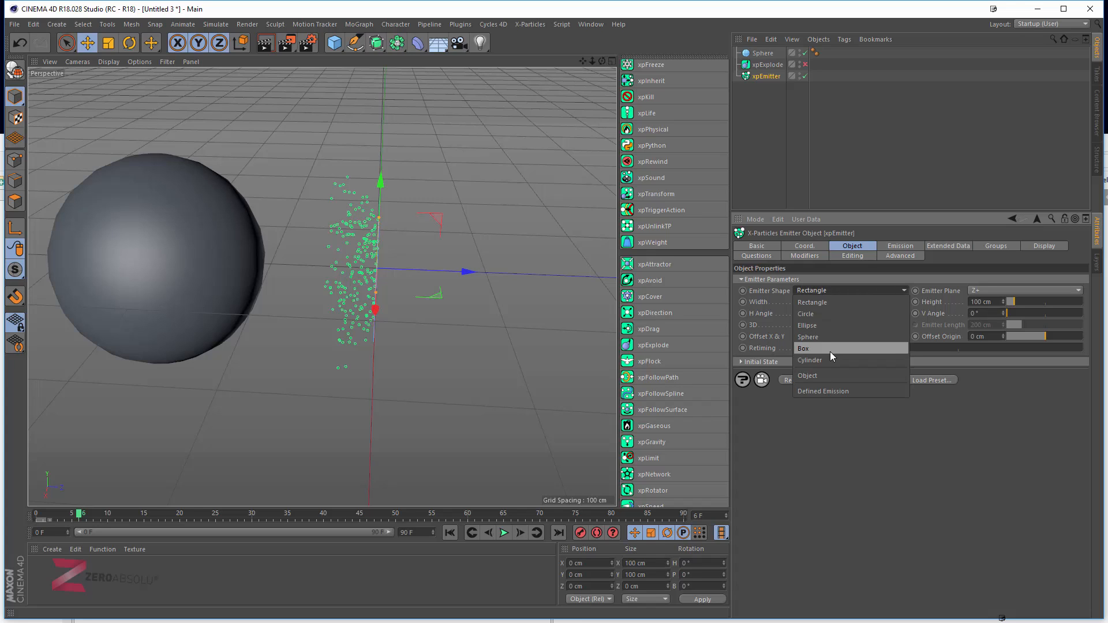
pyautogui.click(830, 377)
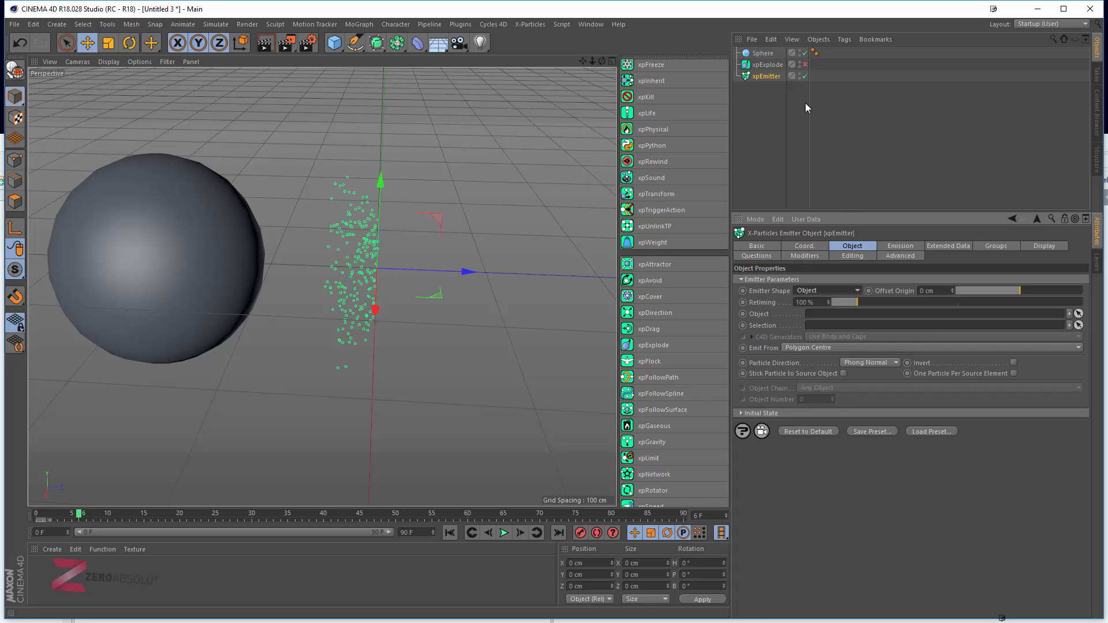
pyautogui.moveTo(762, 53); pyautogui.dragTo(808, 86)
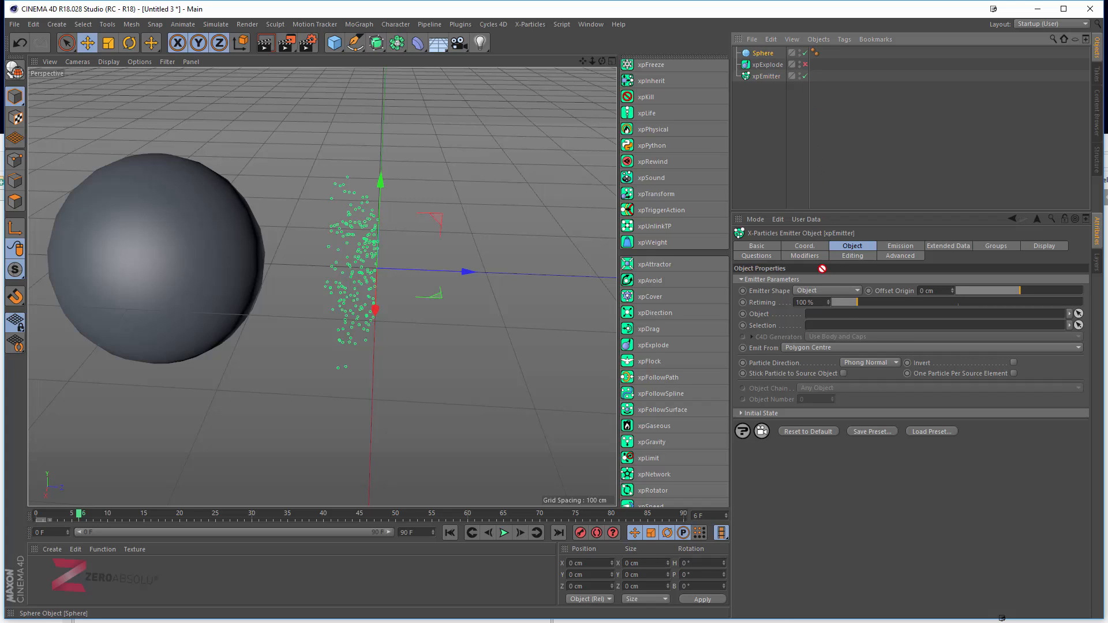
pyautogui.moveTo(821, 269); pyautogui.dragTo(826, 315)
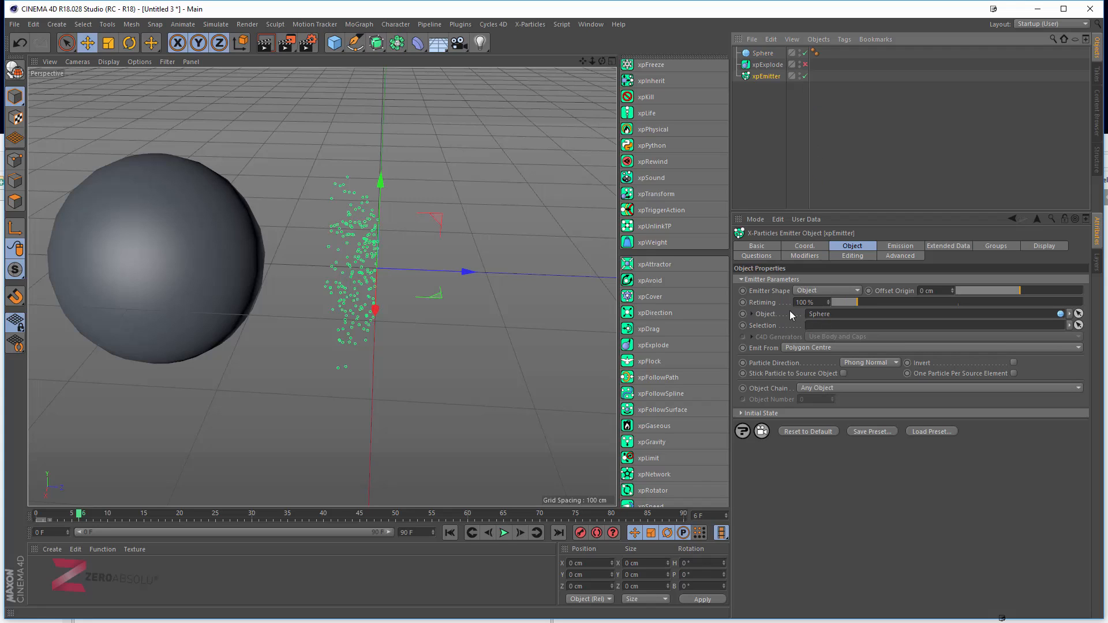
pyautogui.click(37, 514)
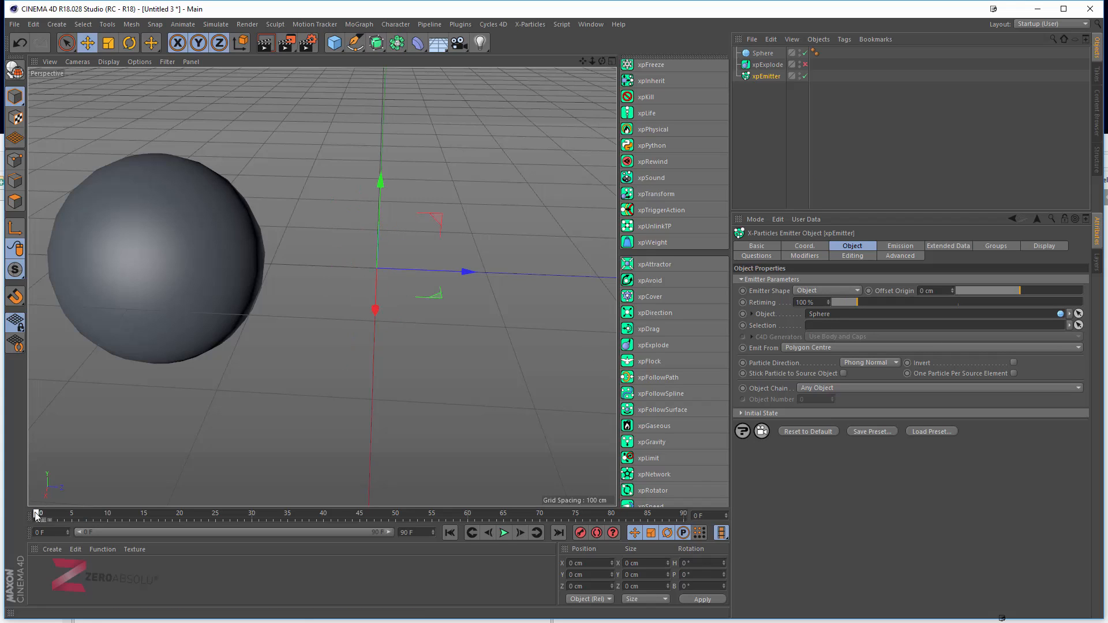
pyautogui.moveTo(60, 516); pyautogui.dragTo(187, 515)
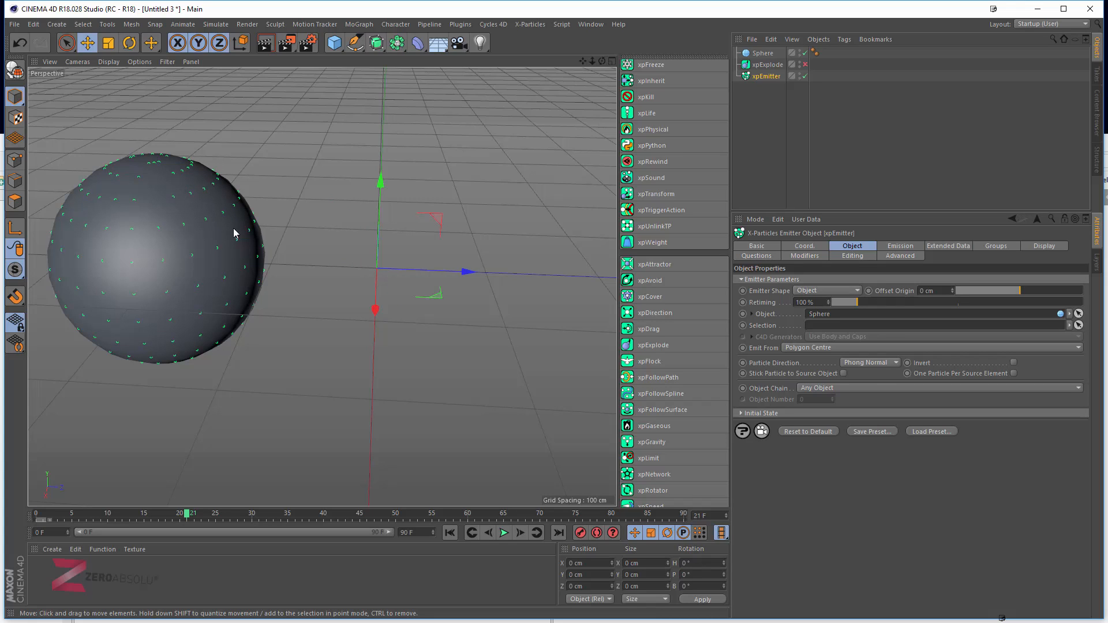
# Step: Make xpEmitter emit from Polygon Area and preview the emission from frame 0 to 22
pyautogui.click(816, 348)
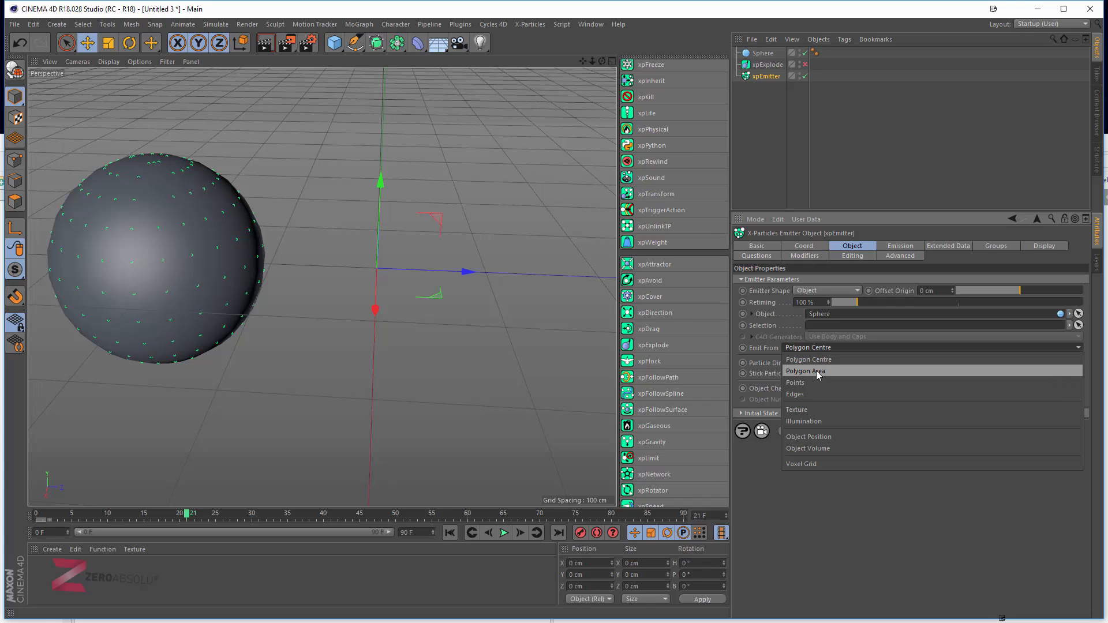
pyautogui.click(816, 374)
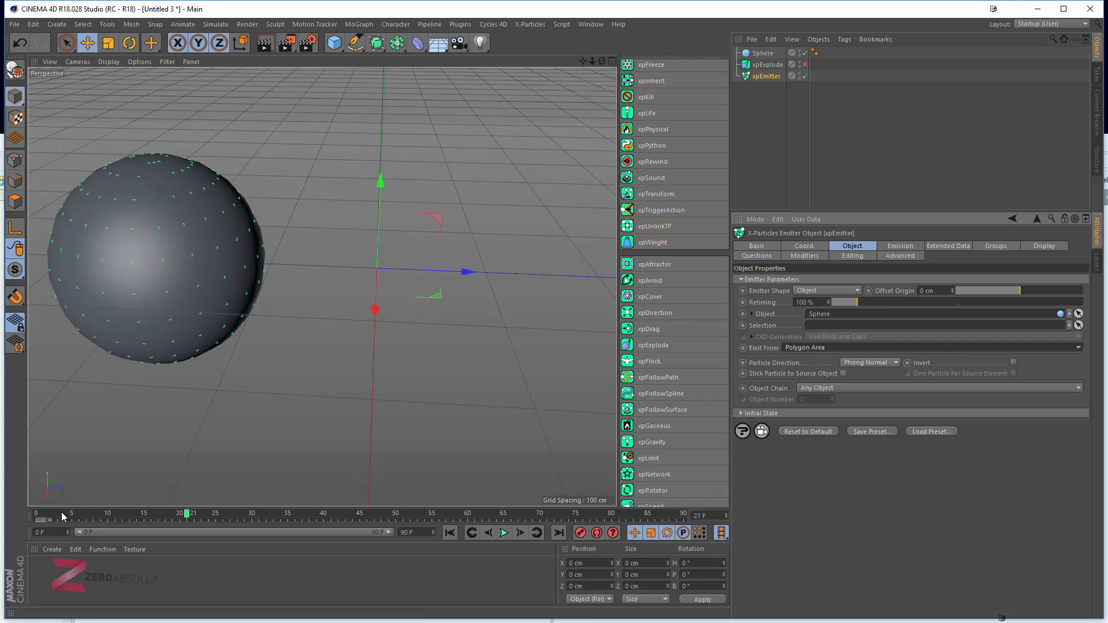
pyautogui.click(32, 518)
pyautogui.moveTo(85, 519); pyautogui.dragTo(193, 519)
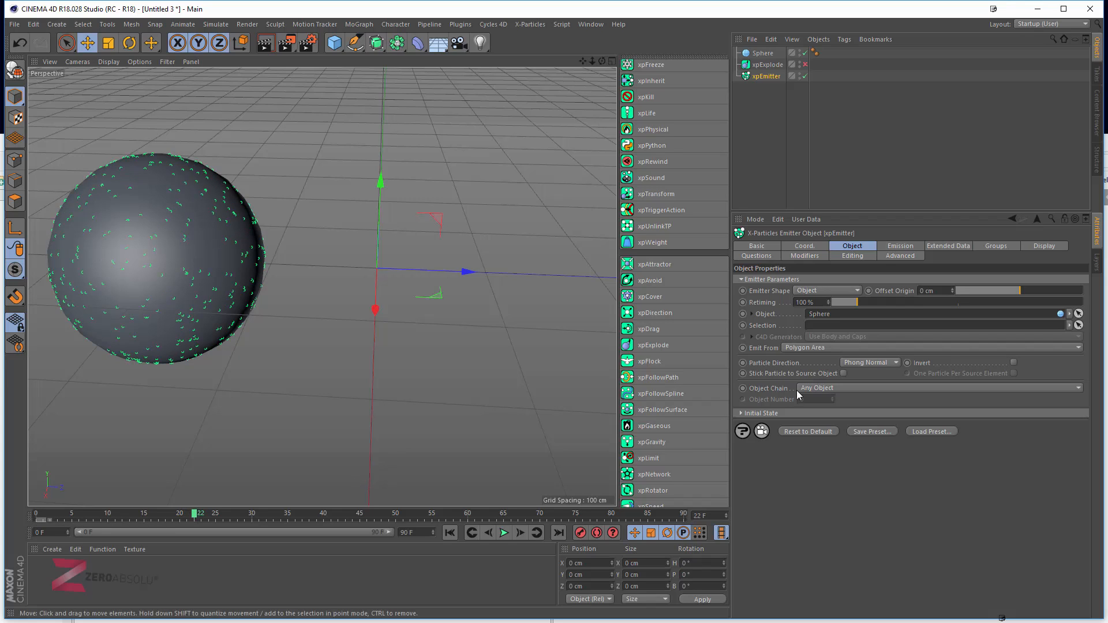
# Step: Set xpEmitter's emission mode to Shot with a shot count of 50000, and preview the particles up to frame 10
pyautogui.click(900, 248)
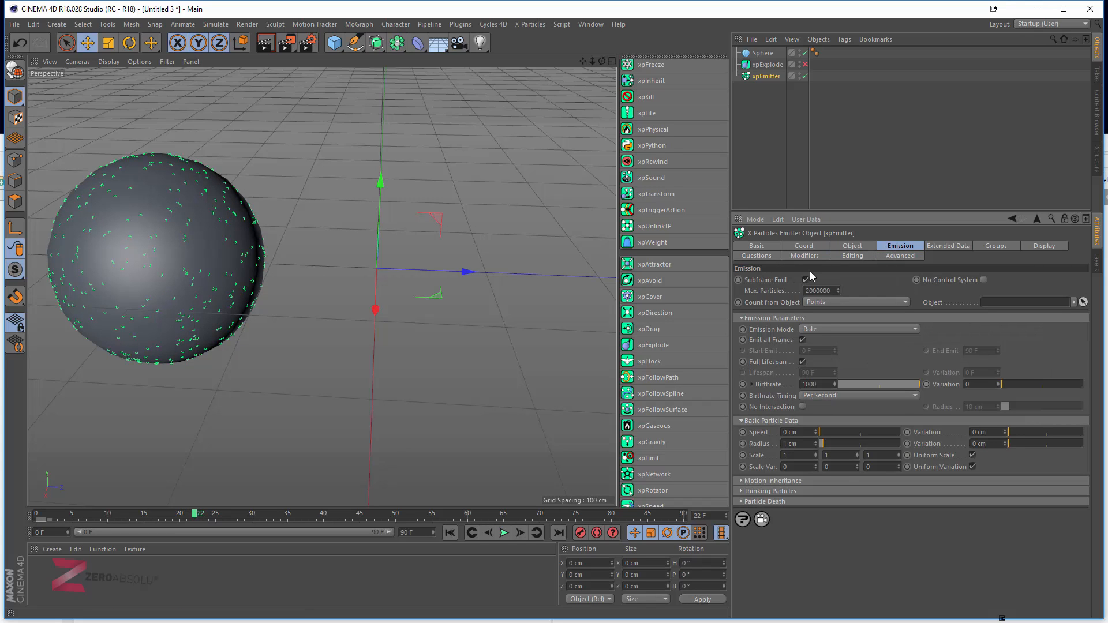
pyautogui.click(822, 330)
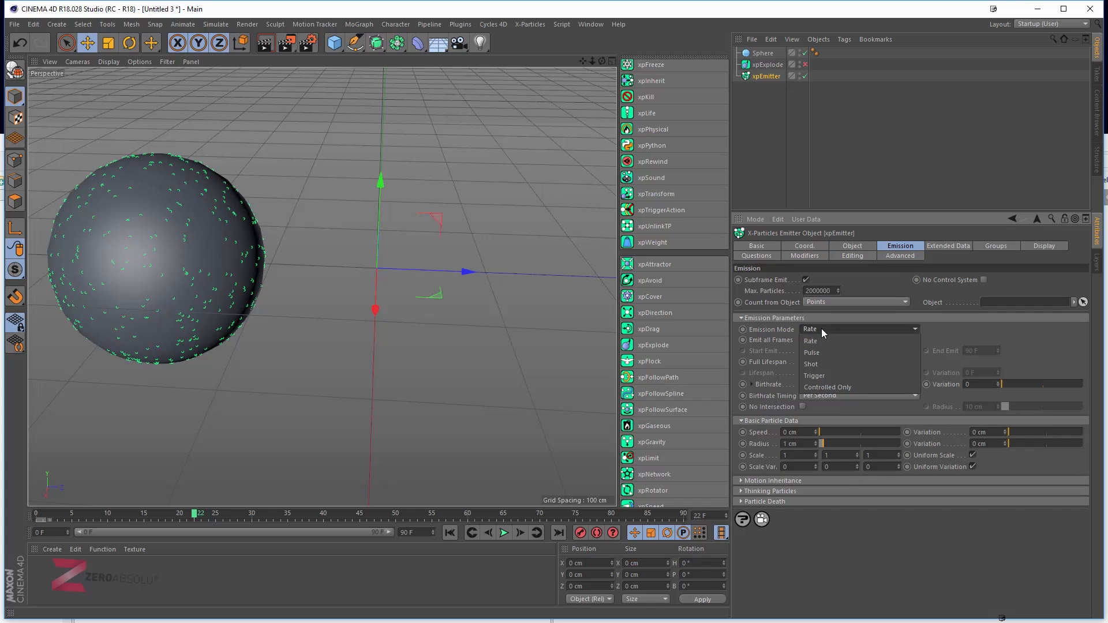
pyautogui.click(819, 362)
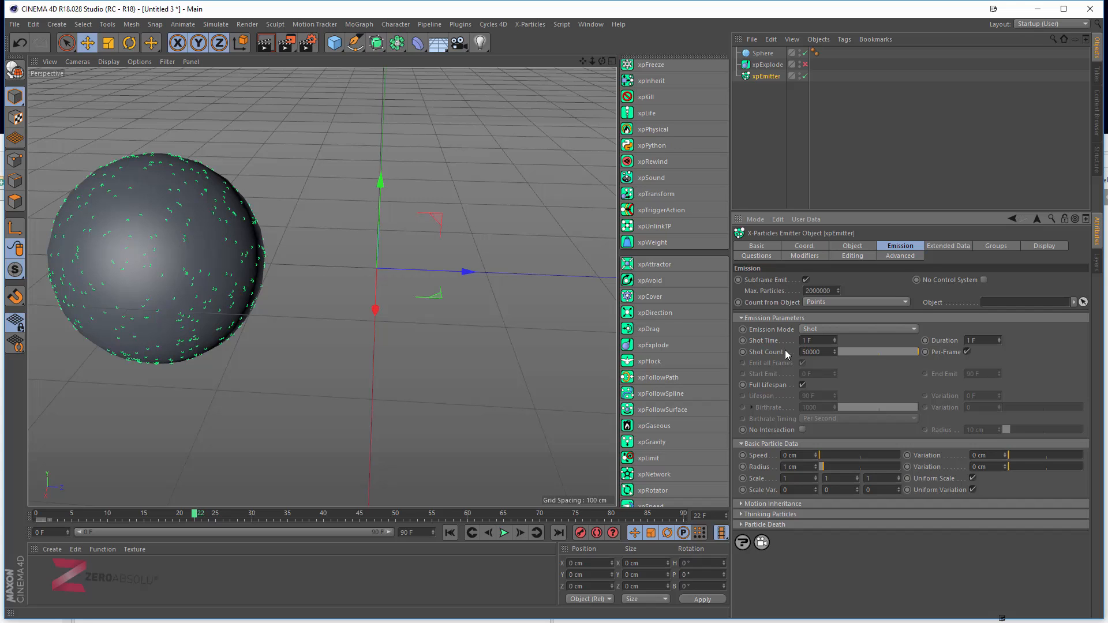
pyautogui.press('Return')
pyautogui.moveTo(34, 514); pyautogui.dragTo(105, 520)
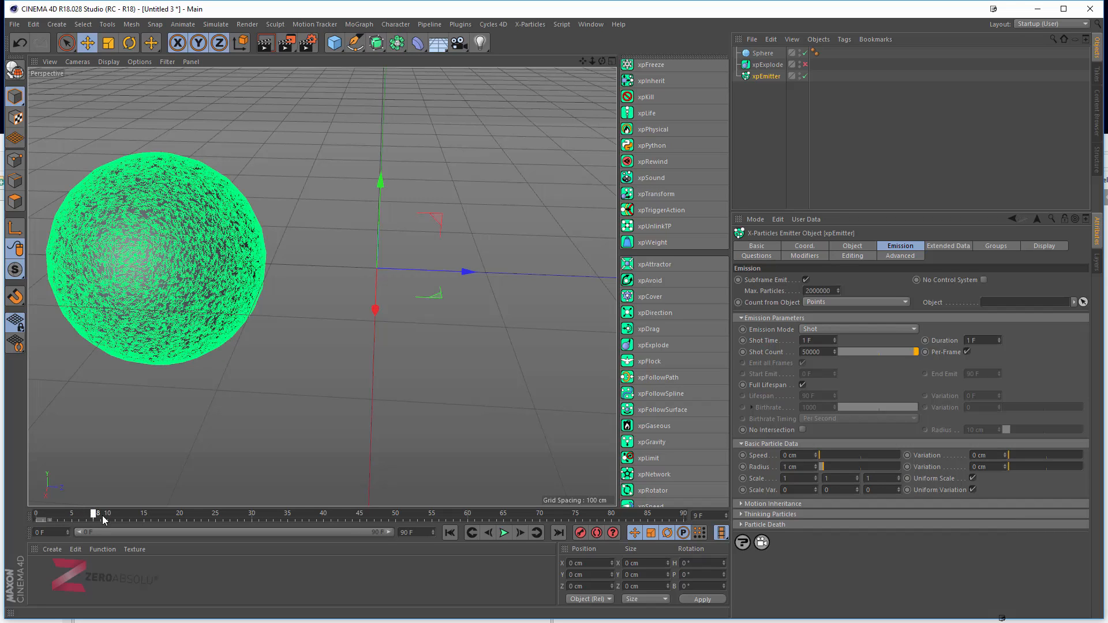
# Step: Hide the sphere in the viewport and enable the xpExplode modifier
pyautogui.click(800, 51)
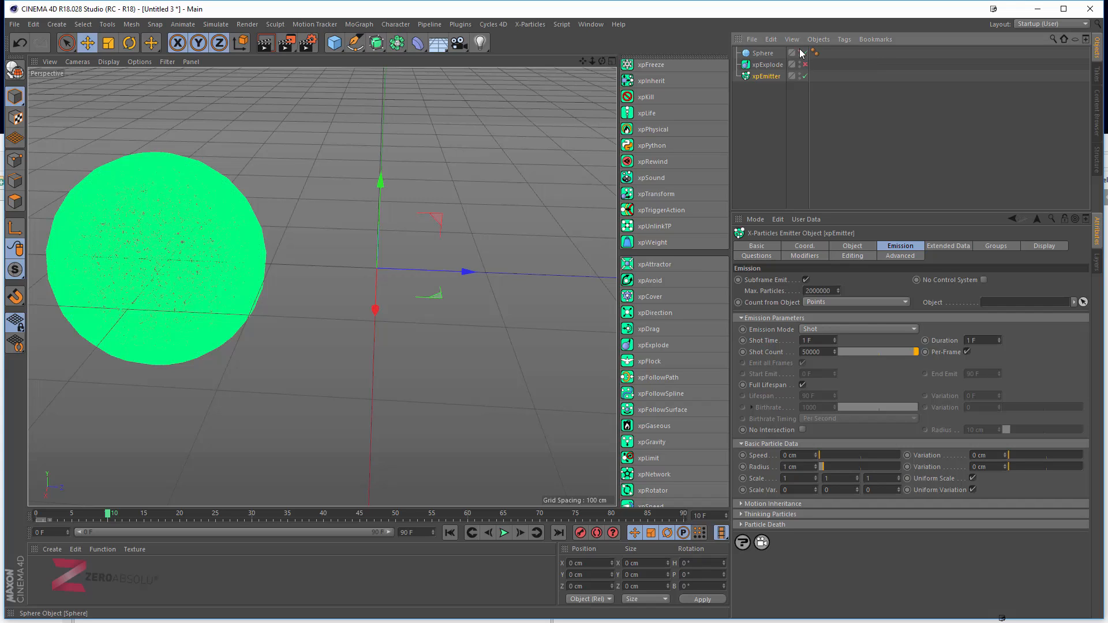
pyautogui.click(774, 66)
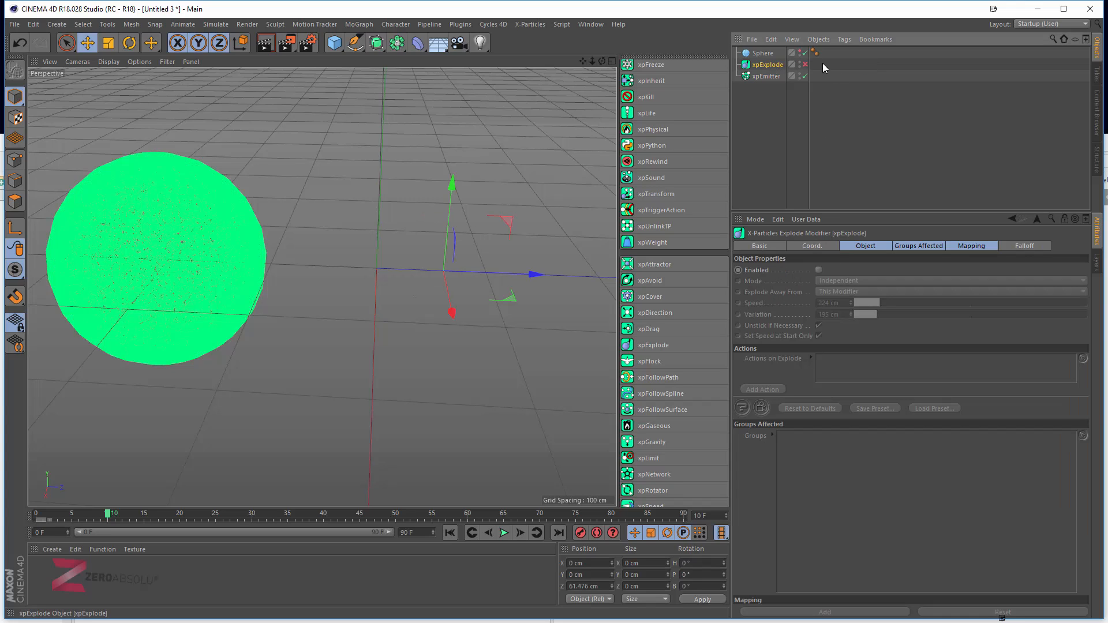
pyautogui.click(806, 64)
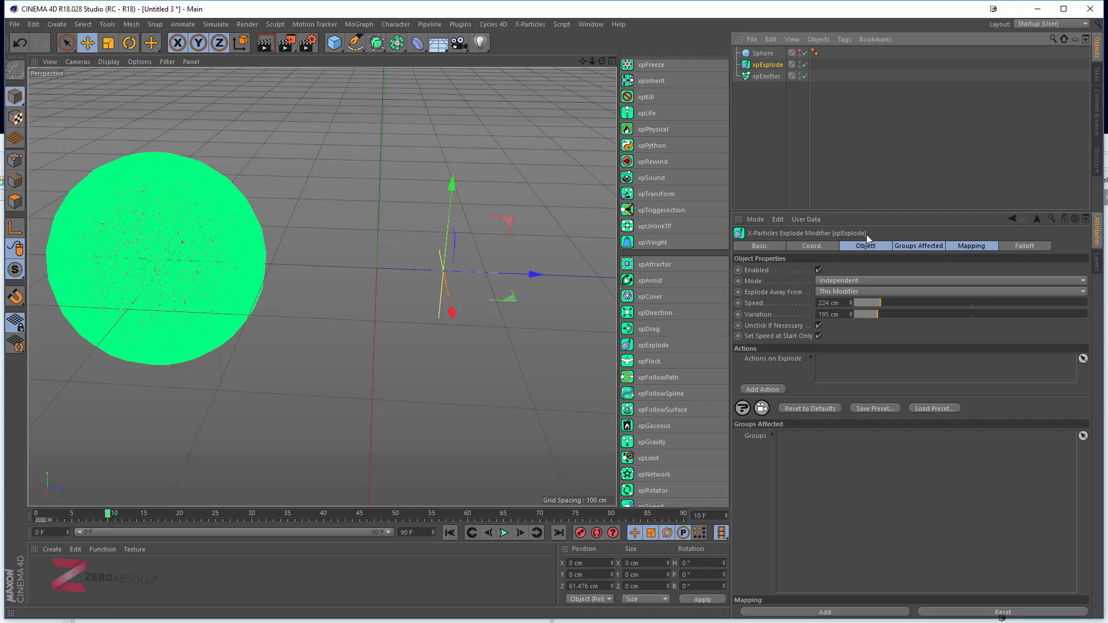
# Step: Set xpExplode to explode away from Particle Mass Centre with a speed variation of 0 cm
pyautogui.click(841, 291)
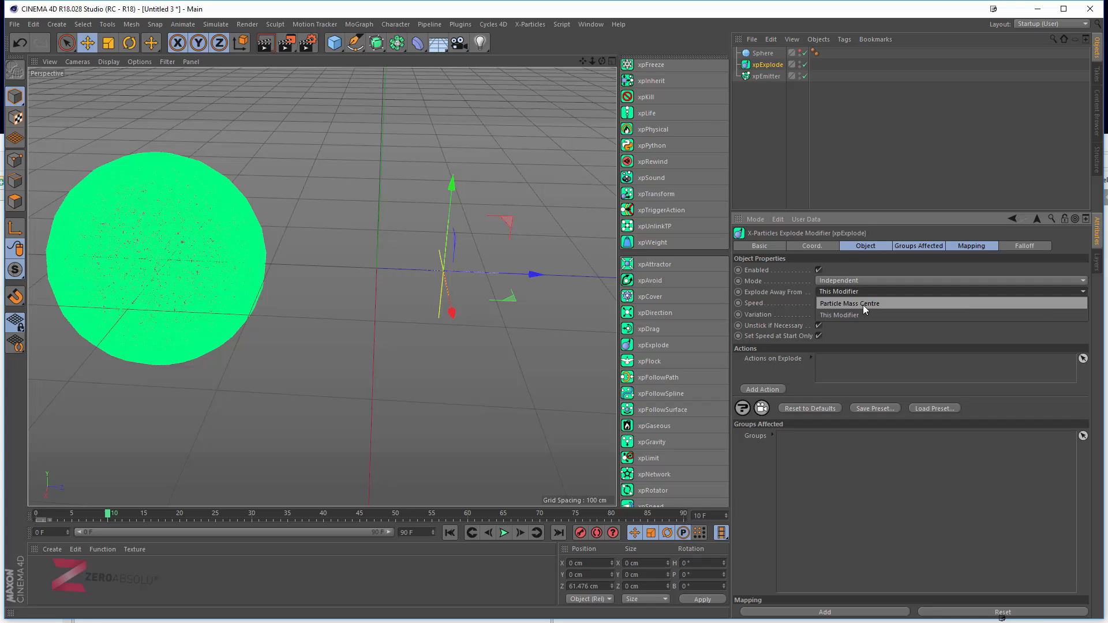
pyautogui.click(863, 304)
pyautogui.moveTo(864, 314); pyautogui.dragTo(843, 314)
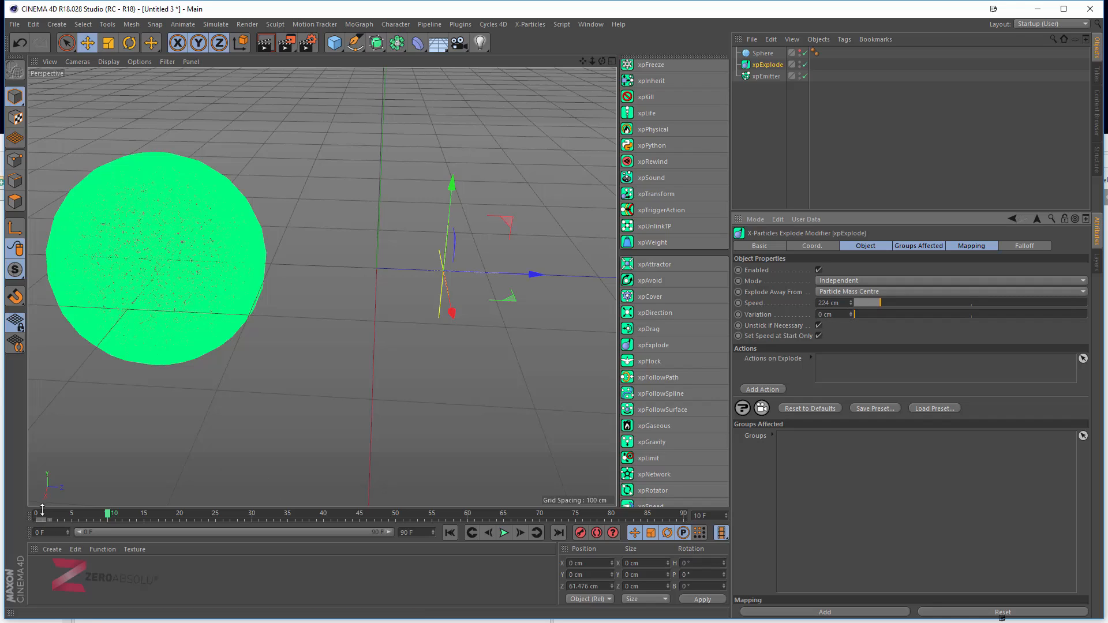
# Step: Preview the sphere particles exploding from their mass centre up to frame 16, and return to frame 0
pyautogui.moveTo(42, 510); pyautogui.dragTo(152, 513)
pyautogui.keyDown('alt'); pyautogui.moveTo(453, 320); pyautogui.dragTo(332, 340, button='right'); pyautogui.keyUp('alt')
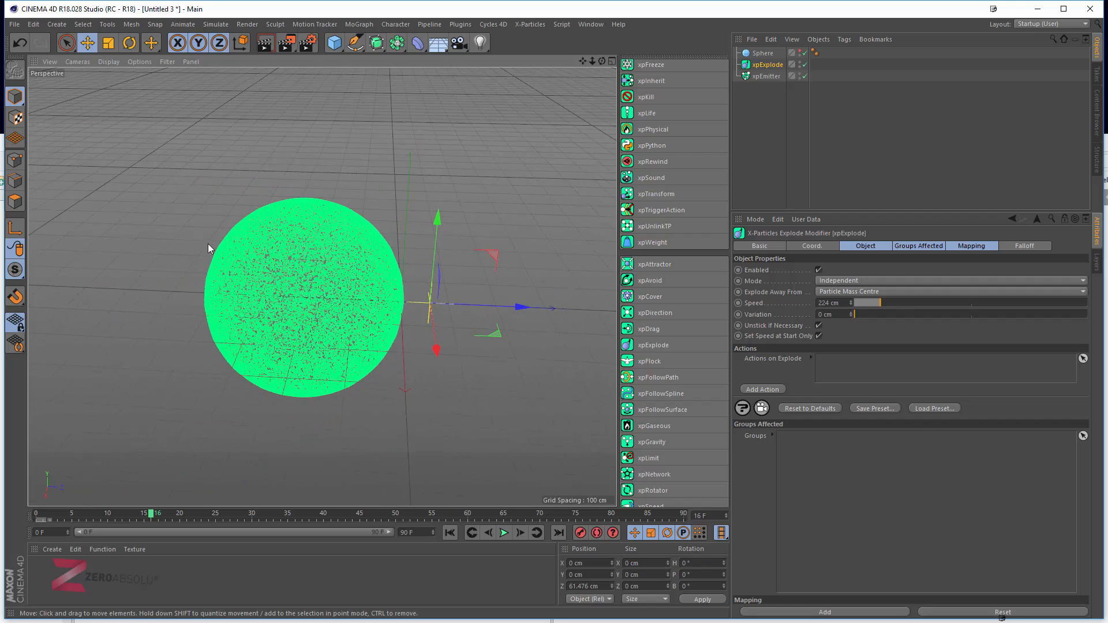
pyautogui.moveTo(37, 514)
pyautogui.mouseDown()
pyautogui.moveTo(74, 514)
pyautogui.moveTo(50, 514)
pyautogui.mouseUp()
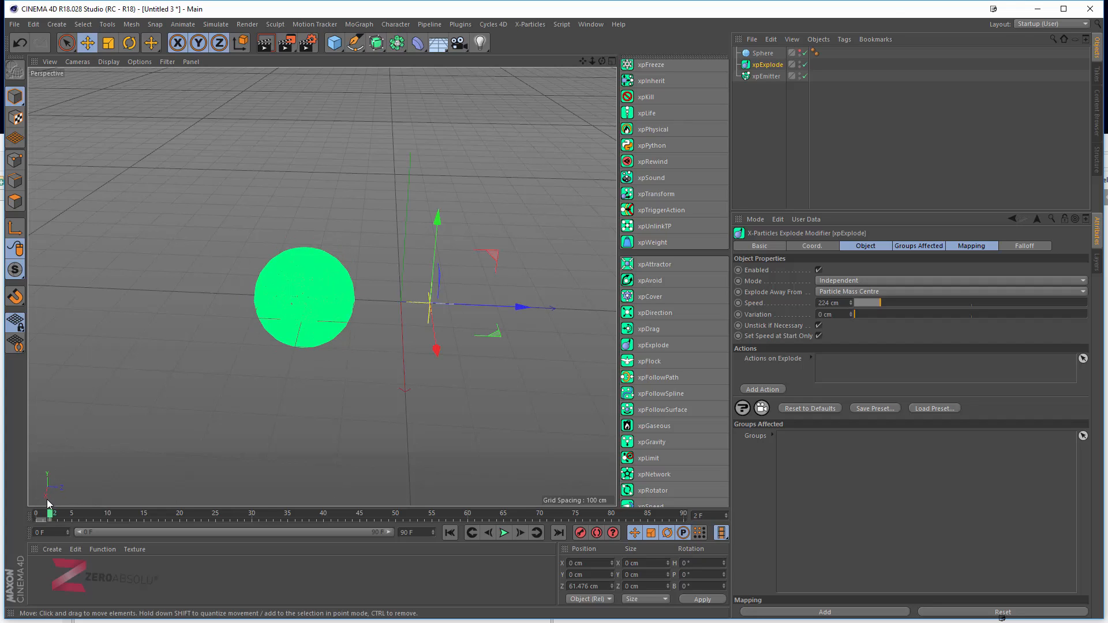
pyautogui.moveTo(48, 514); pyautogui.dragTo(36, 514)
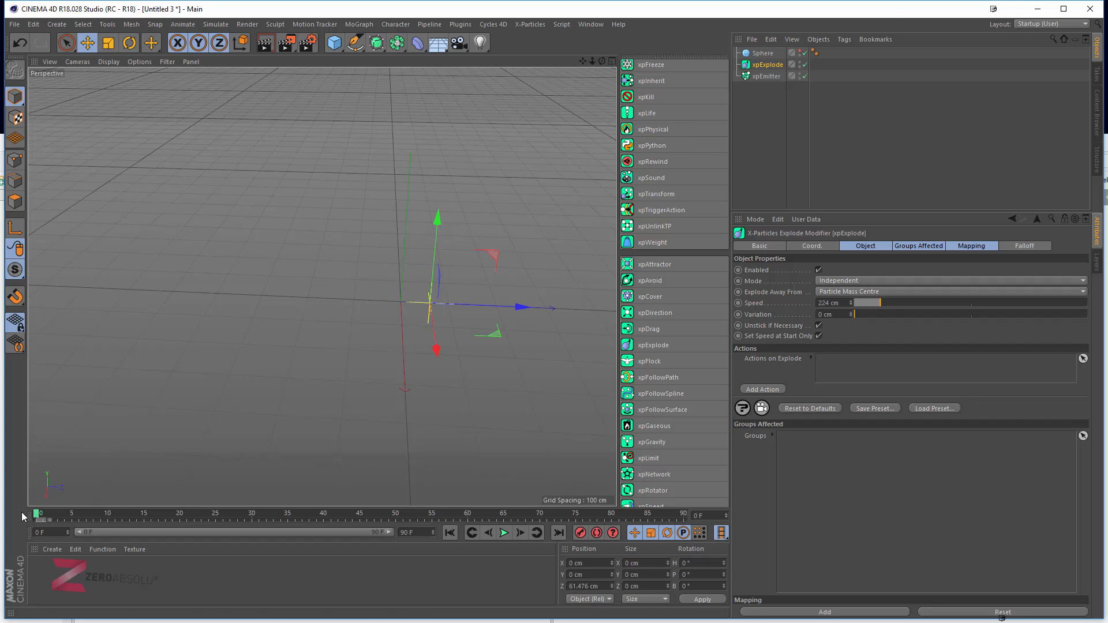
# Step: Show the sphere in the viewport again and convert it to an editable polygon object
pyautogui.click(803, 53)
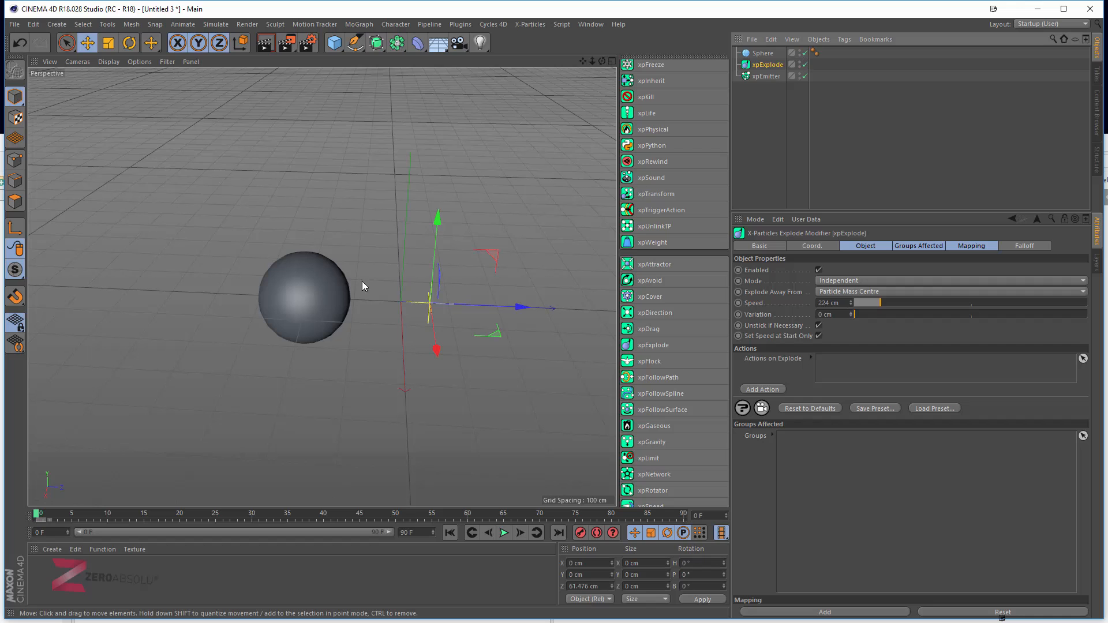
pyautogui.click(313, 289)
pyautogui.keyDown('alt'); pyautogui.moveTo(328, 301); pyautogui.dragTo(307, 321); pyautogui.keyUp('alt')
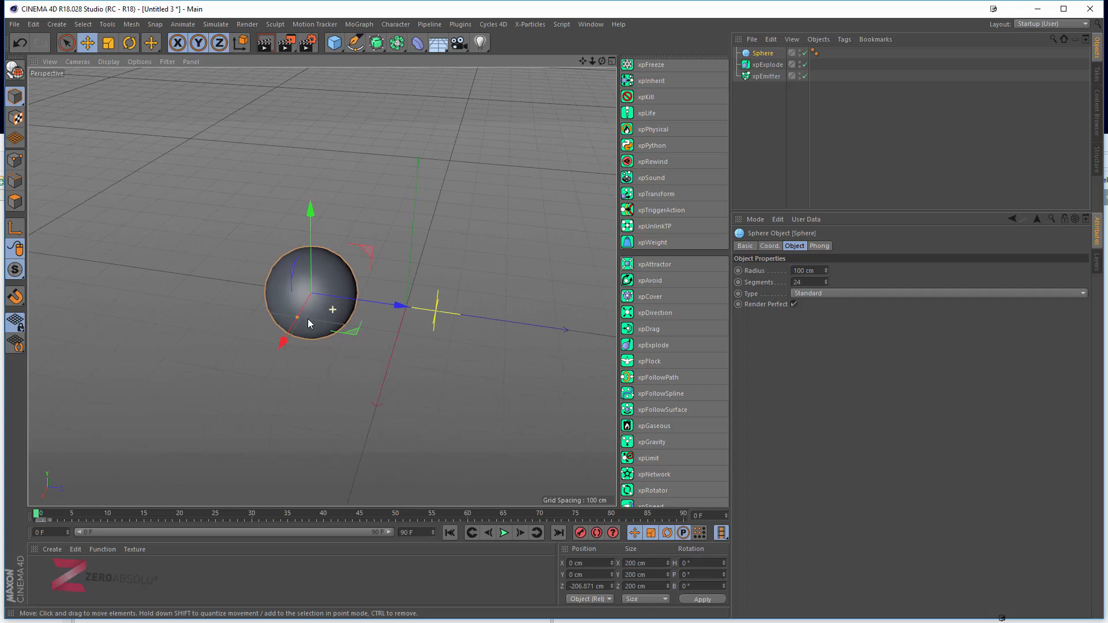
pyautogui.scroll(3, 323, 295)
pyautogui.scroll(5, 324, 295)
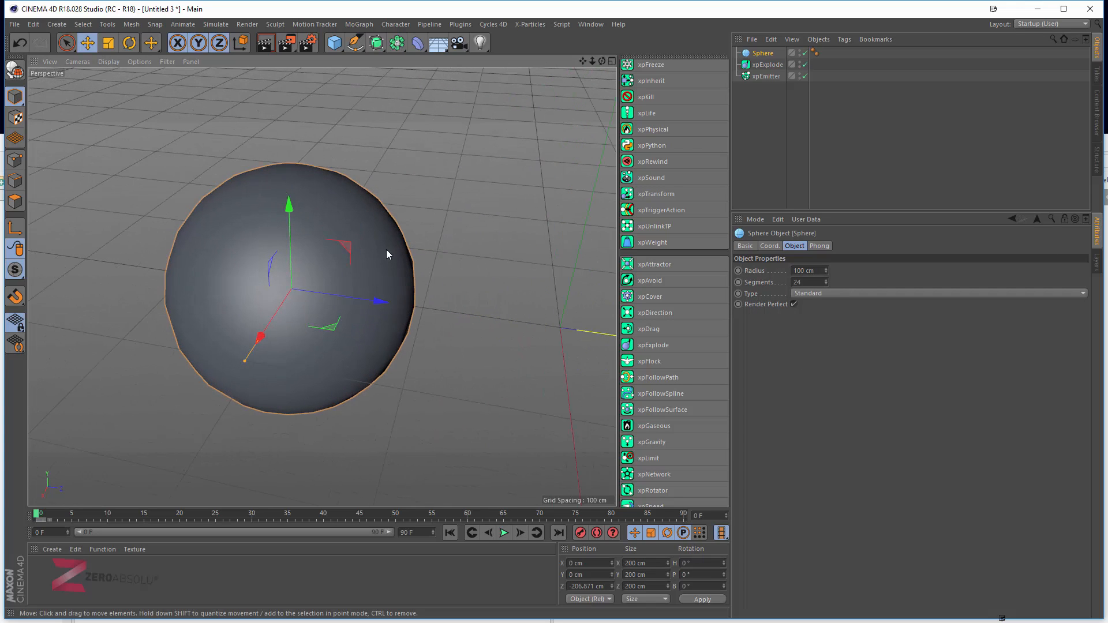
pyautogui.click(132, 24)
pyautogui.moveTo(135, 44)
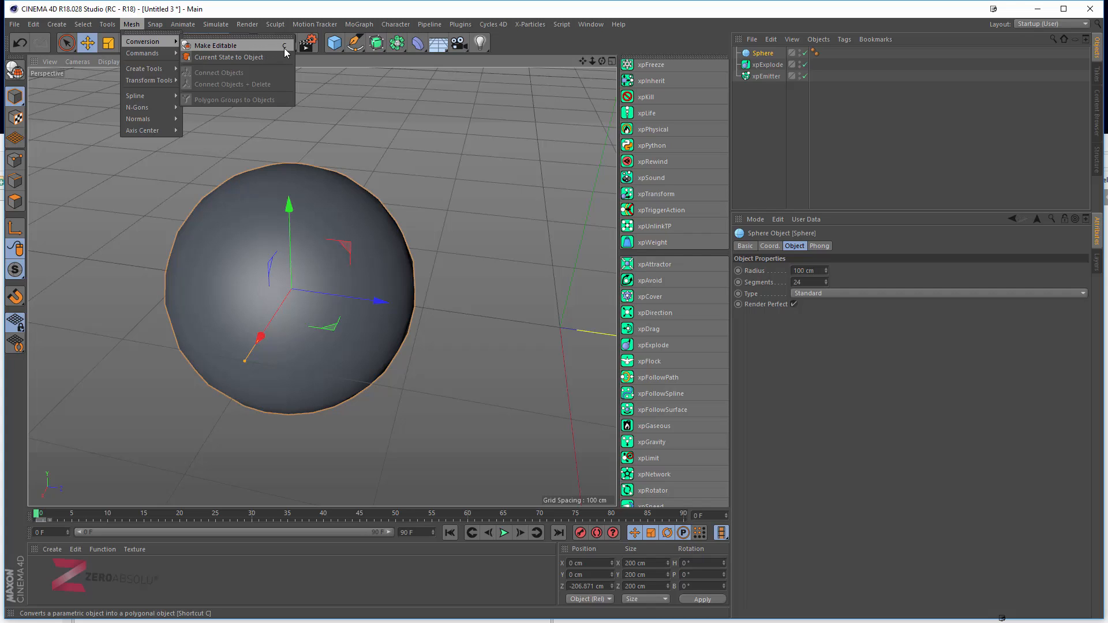
pyautogui.click(422, 173)
pyautogui.press('c')
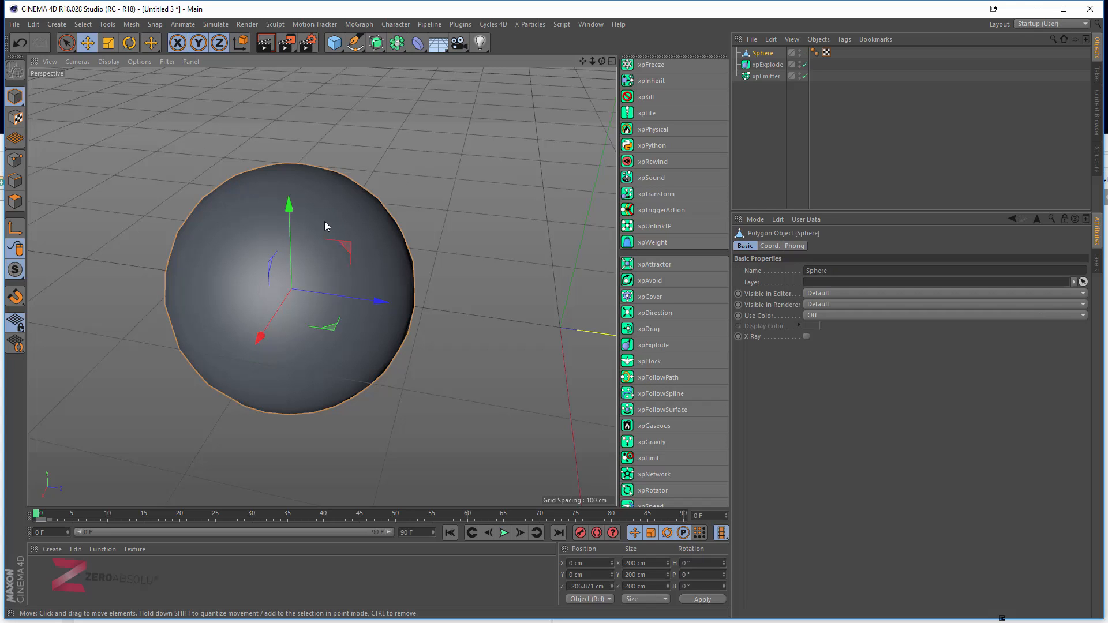
# Step: In edge mode, pull an edge on the sphere's side outward along Z to about 438 cm, forming a long spike
pyautogui.click(17, 183)
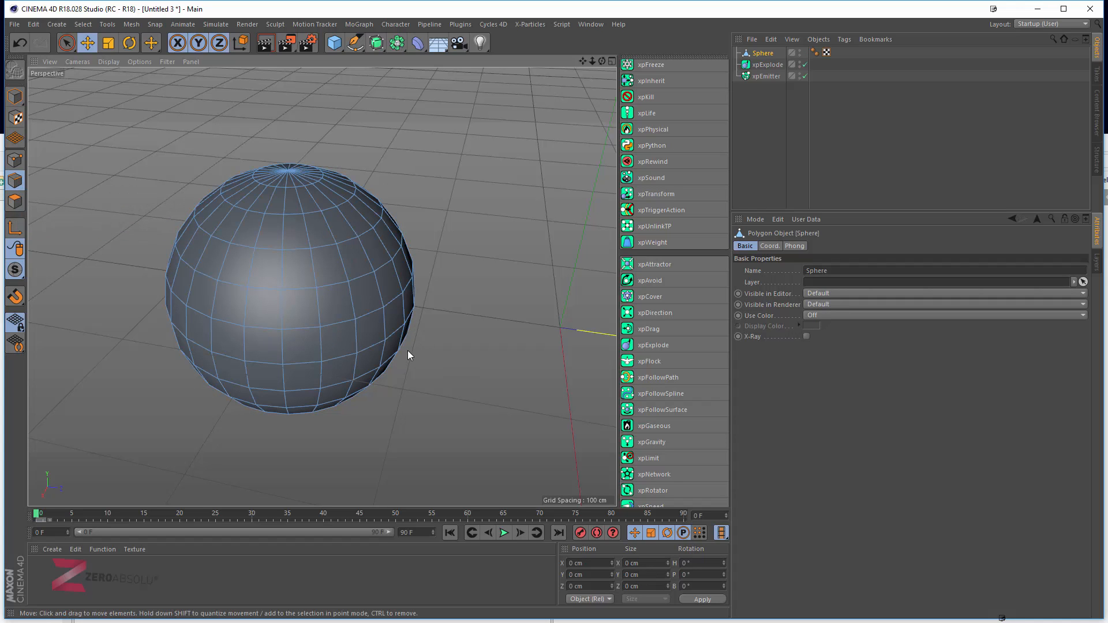
pyautogui.keyDown('alt'); pyautogui.moveTo(408, 355); pyautogui.dragTo(612, 422); pyautogui.keyUp('alt')
pyautogui.click(433, 350)
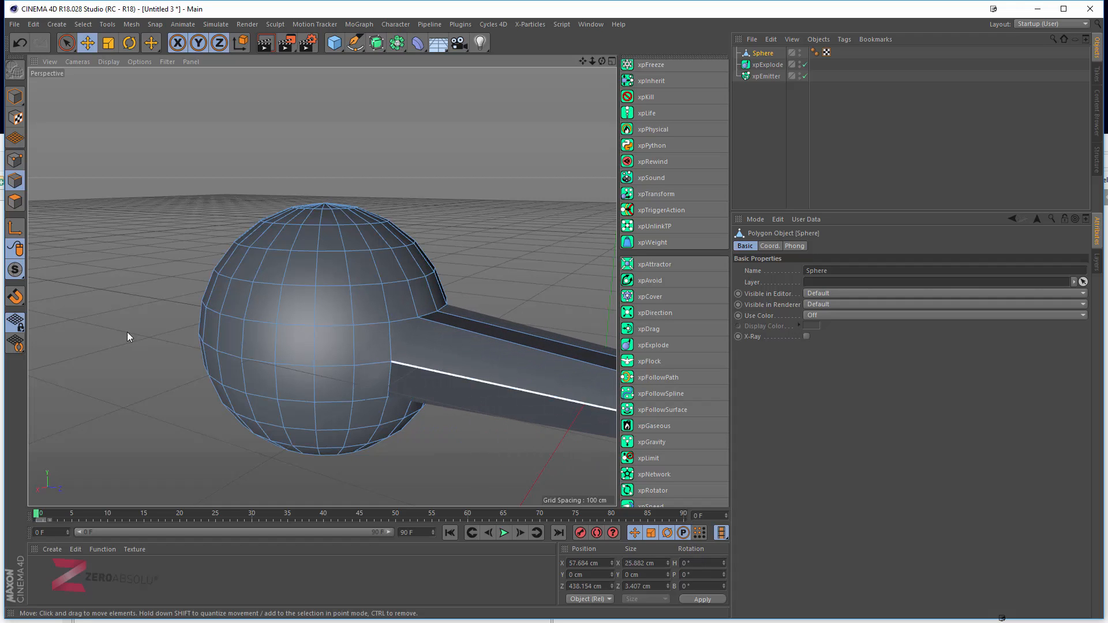
pyautogui.scroll(-10, 303, 306)
pyautogui.keyDown('alt'); pyautogui.moveTo(322, 286); pyautogui.dragTo(232, 363); pyautogui.keyUp('alt')
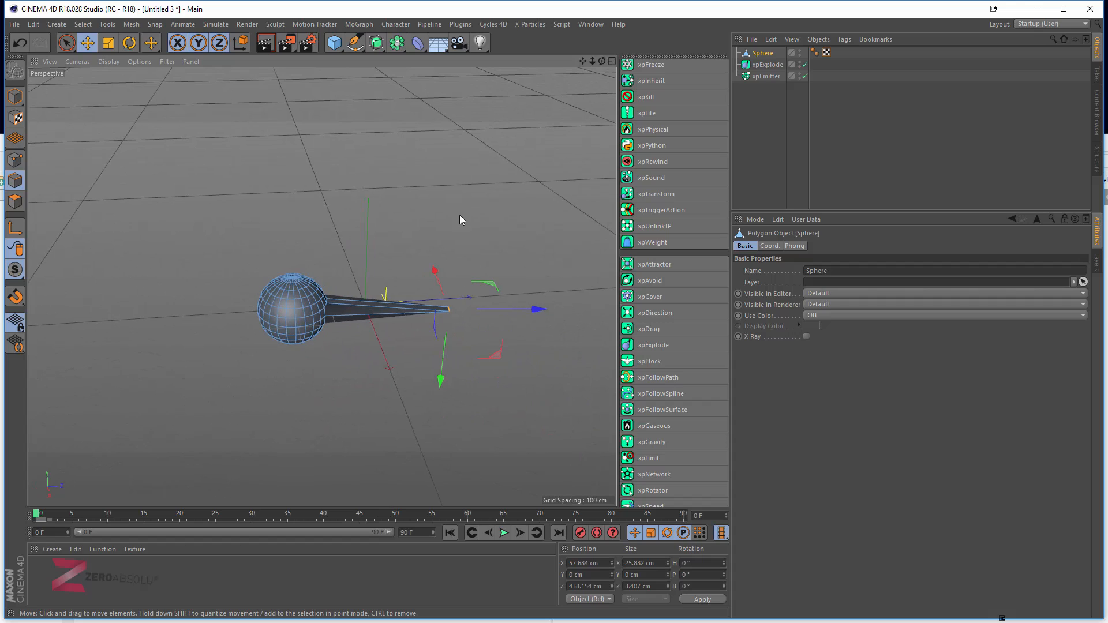
# Step: Hide the deformed sphere in the viewport and advance to frame 1 to emit the particles from its surface
pyautogui.doubleClick(802, 54)
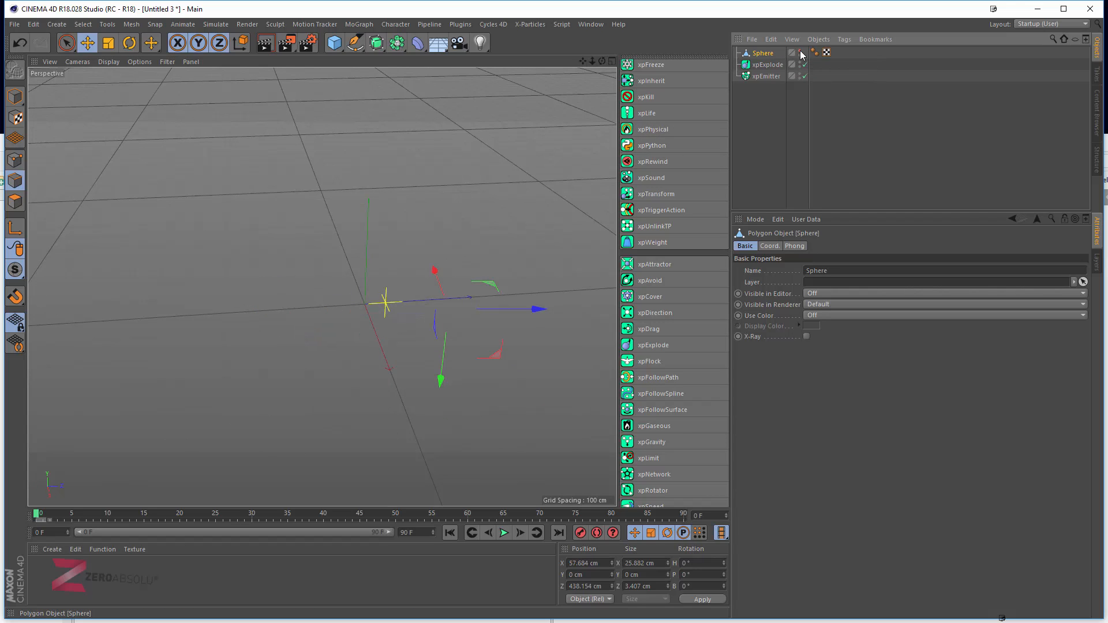
pyautogui.keyDown('alt'); pyautogui.moveTo(517, 277); pyautogui.dragTo(339, 292, button='middle'); pyautogui.keyUp('alt')
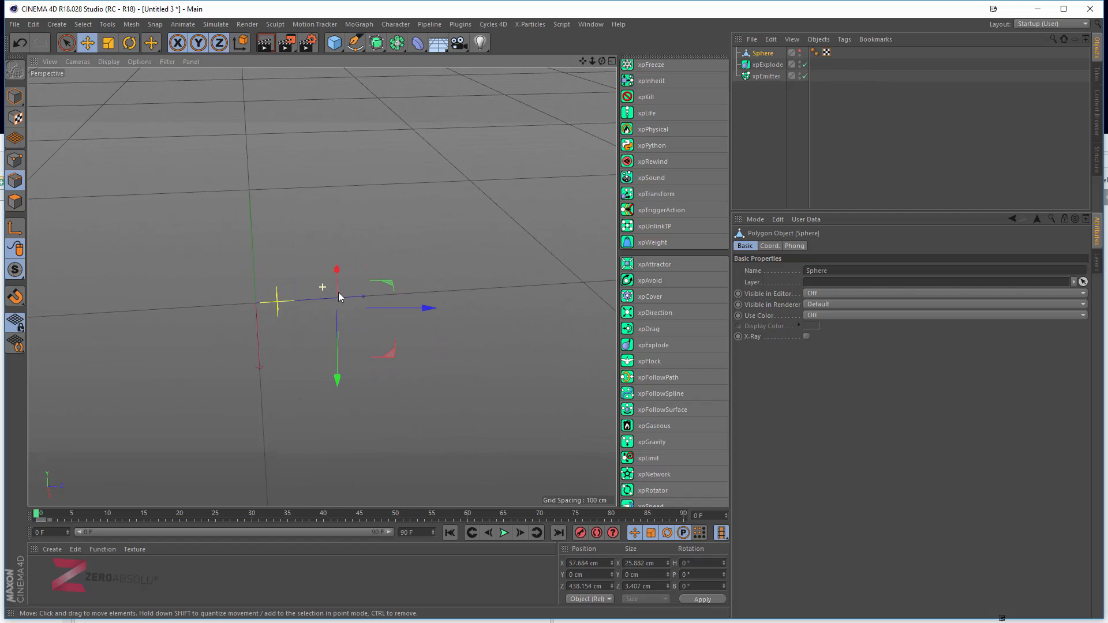
pyautogui.moveTo(37, 513); pyautogui.dragTo(43, 514)
pyautogui.keyDown('alt'); pyautogui.moveTo(195, 341); pyautogui.dragTo(195, 314, button='right'); pyautogui.keyUp('alt')
pyautogui.scroll(10, 194, 313)
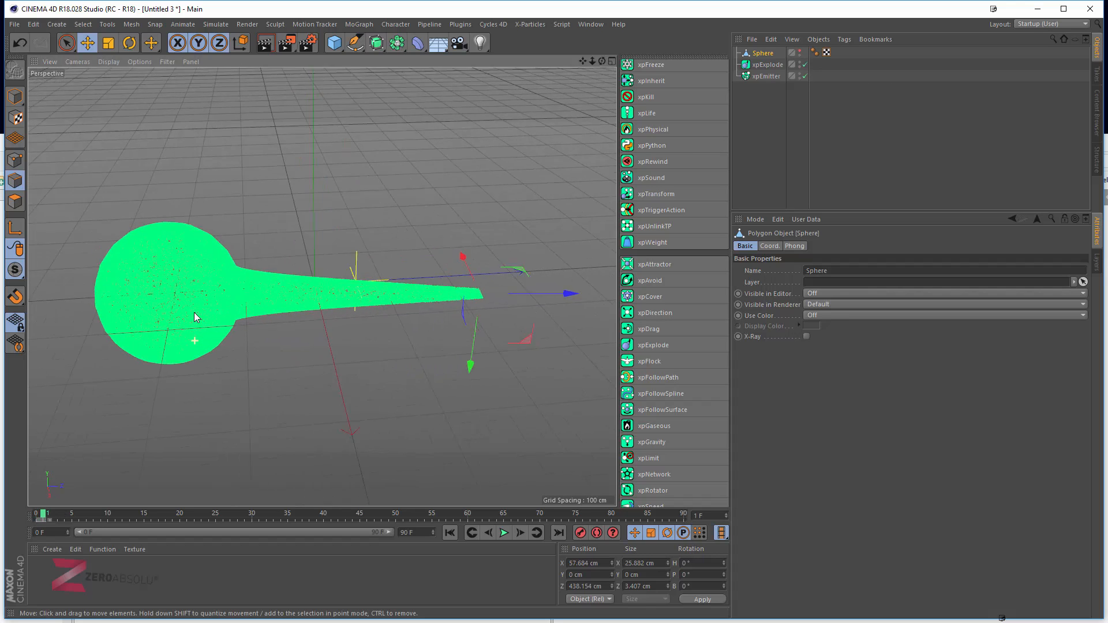
# Step: Preview the explosion of the spiked sphere's particles from frame 1 up to frame 39
pyautogui.keyDown('alt'); pyautogui.moveTo(329, 366); pyautogui.dragTo(311, 342); pyautogui.keyUp('alt')
pyautogui.scroll(-5, 312, 340)
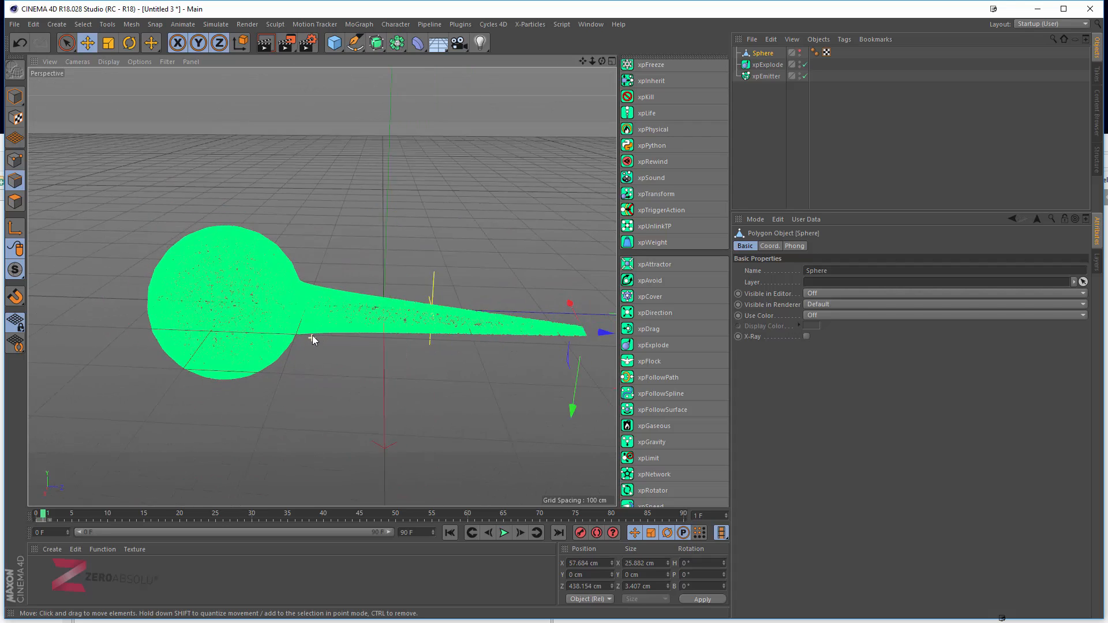
pyautogui.moveTo(44, 517); pyautogui.dragTo(317, 500)
pyautogui.scroll(-10, 372, 303)
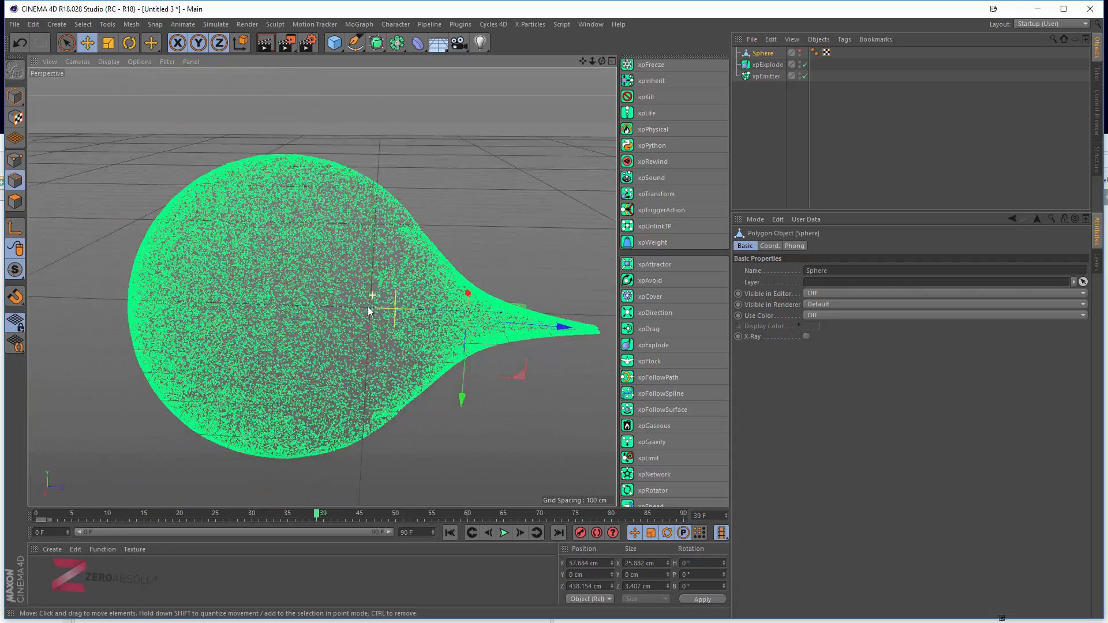
# Step: Return to frame 1 and set the xpExplode modifier's speed to 559 cm
pyautogui.moveTo(57, 515)
pyautogui.mouseDown()
pyautogui.moveTo(591, 507)
pyautogui.moveTo(43, 513)
pyautogui.mouseUp()
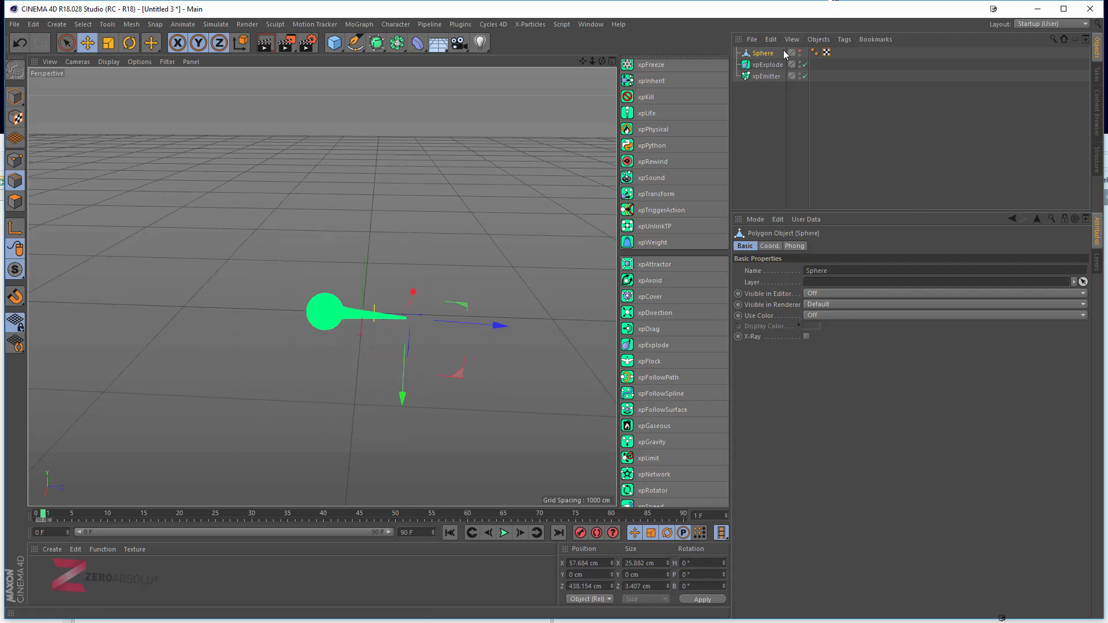
pyautogui.click(768, 65)
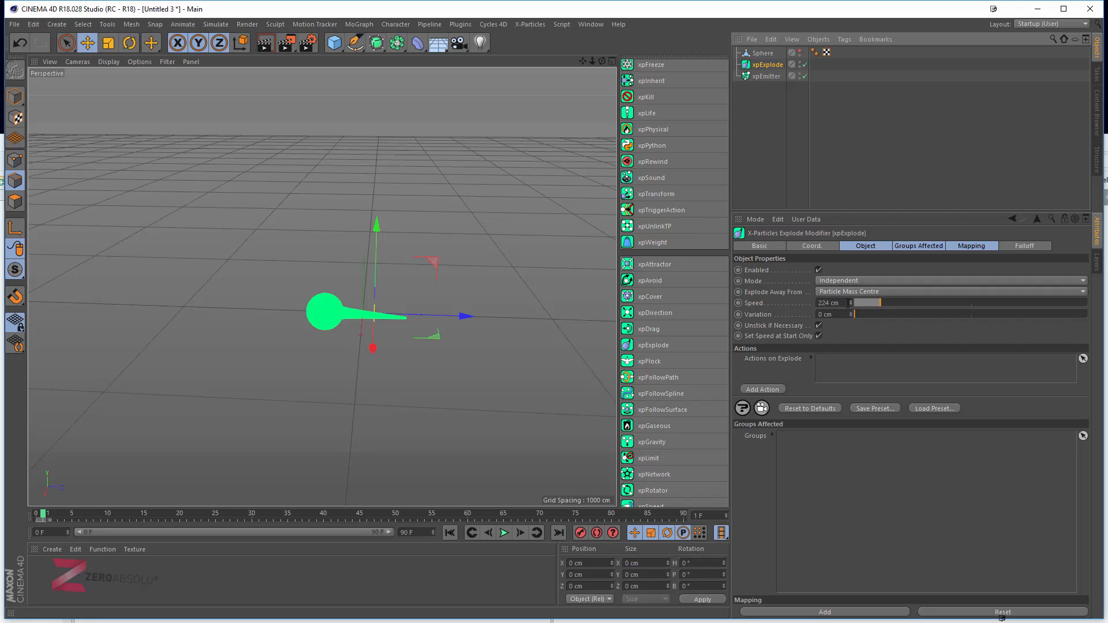
pyautogui.moveTo(904, 304); pyautogui.dragTo(923, 301)
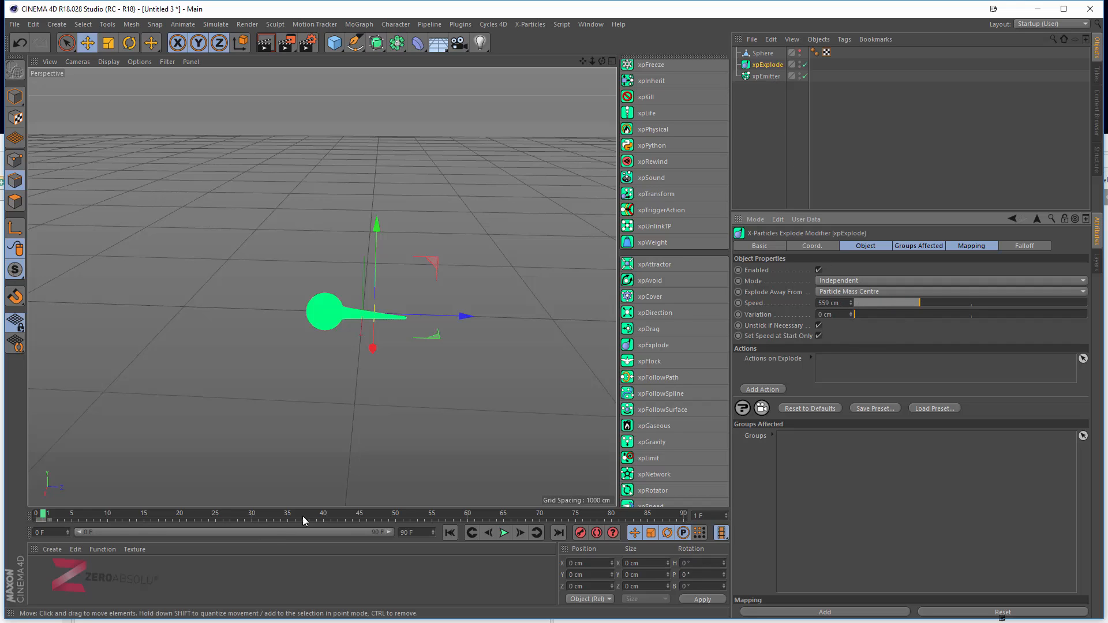
# Step: Preview the faster explosion by scrubbing to frame 26 and playing on to frame 56, and return to frame 2
pyautogui.moveTo(38, 517); pyautogui.dragTo(223, 515)
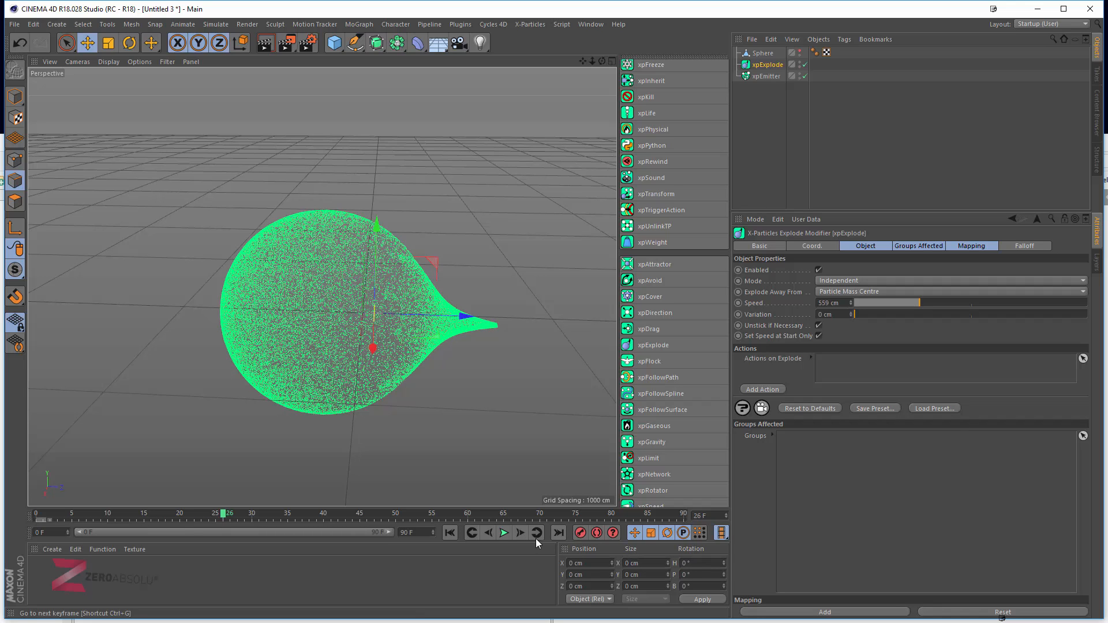
pyautogui.click(504, 532)
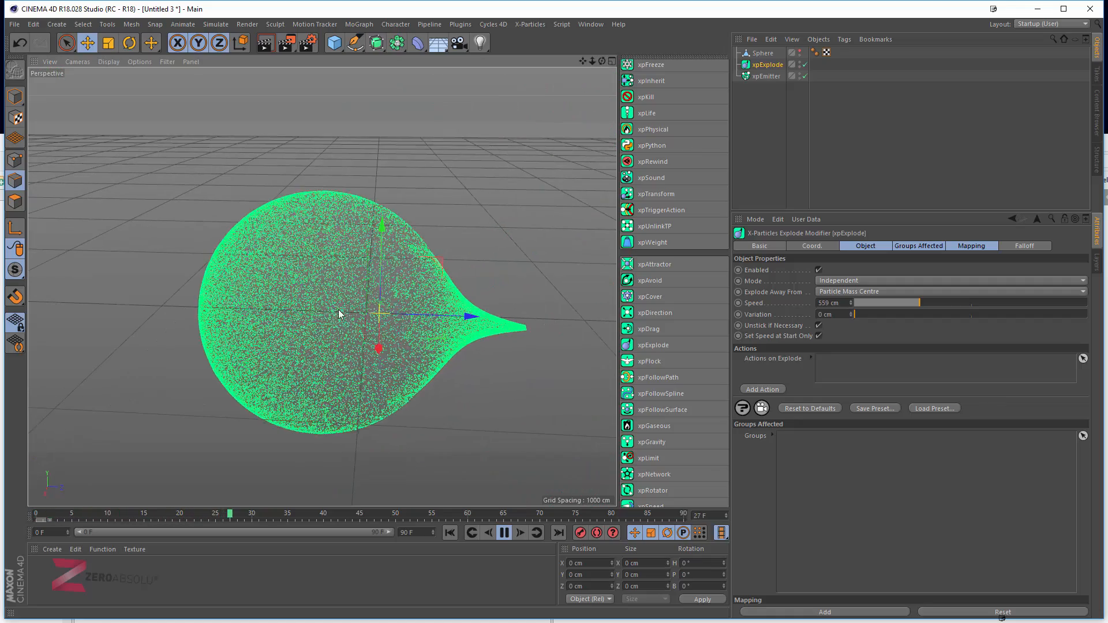
pyautogui.press('space')
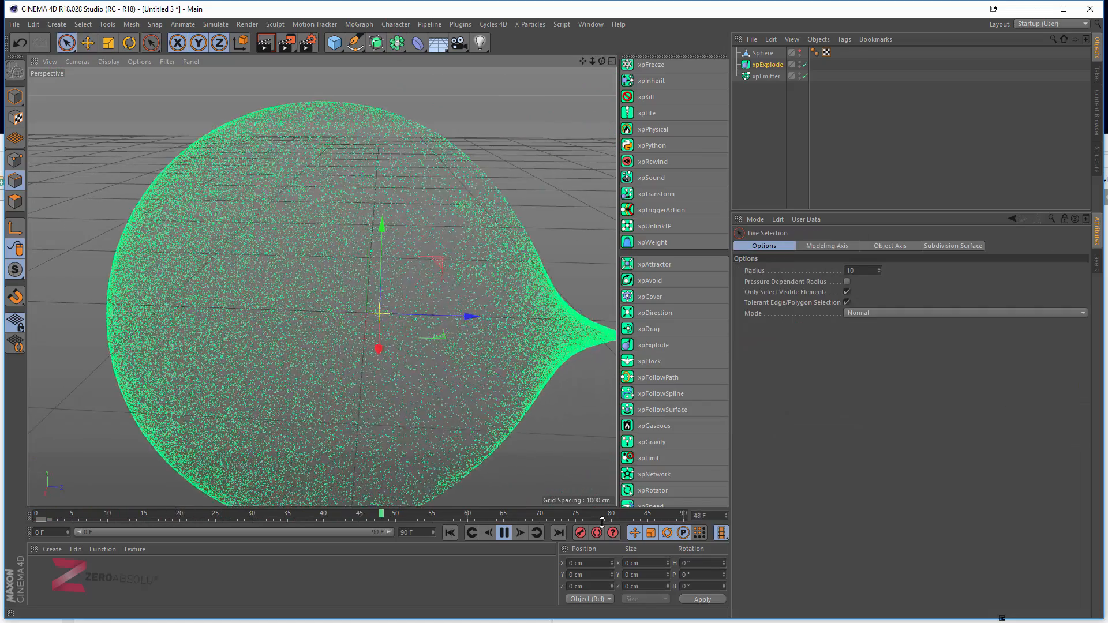
pyautogui.click(505, 534)
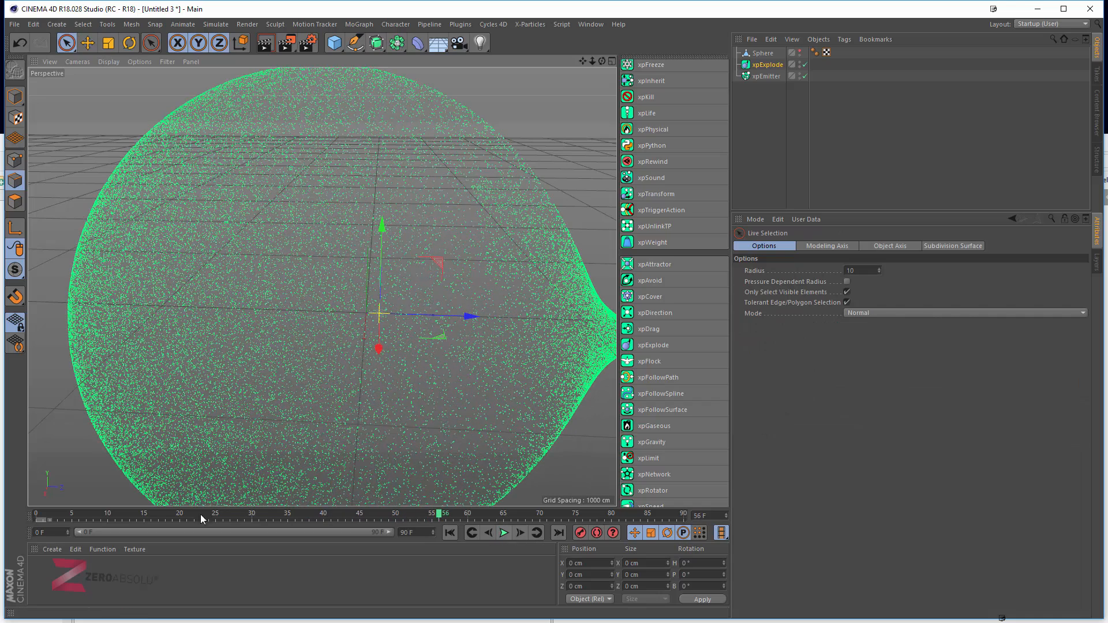
pyautogui.click(53, 515)
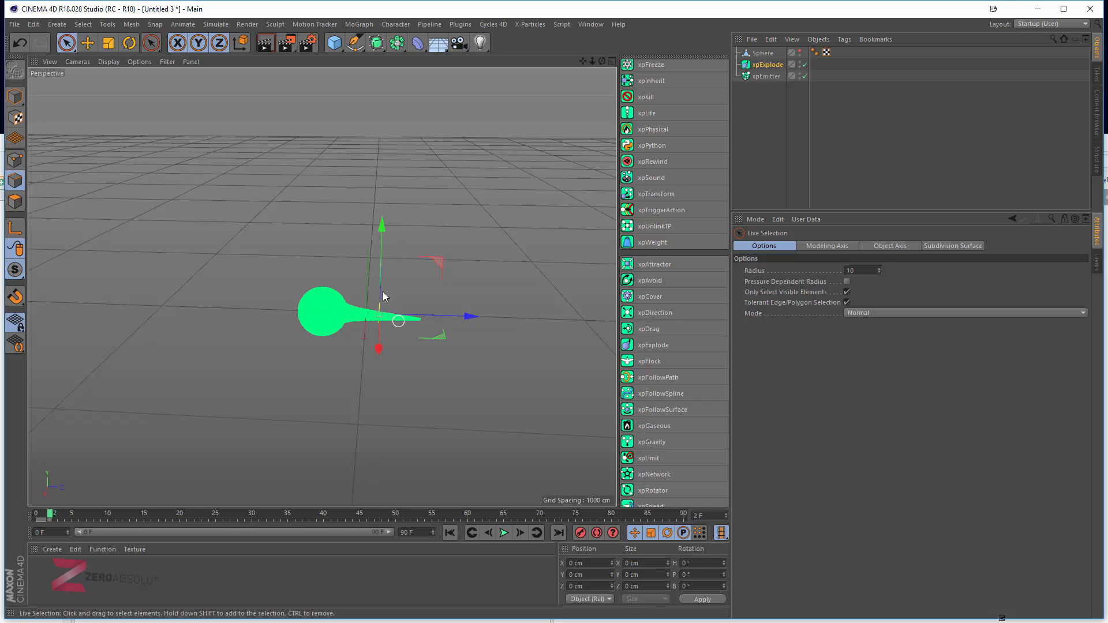
# Step: Show the sphere in the viewport again and, at frame 0, pull its spike further out along Z to about 1170 cm
pyautogui.scroll(5, 372, 322)
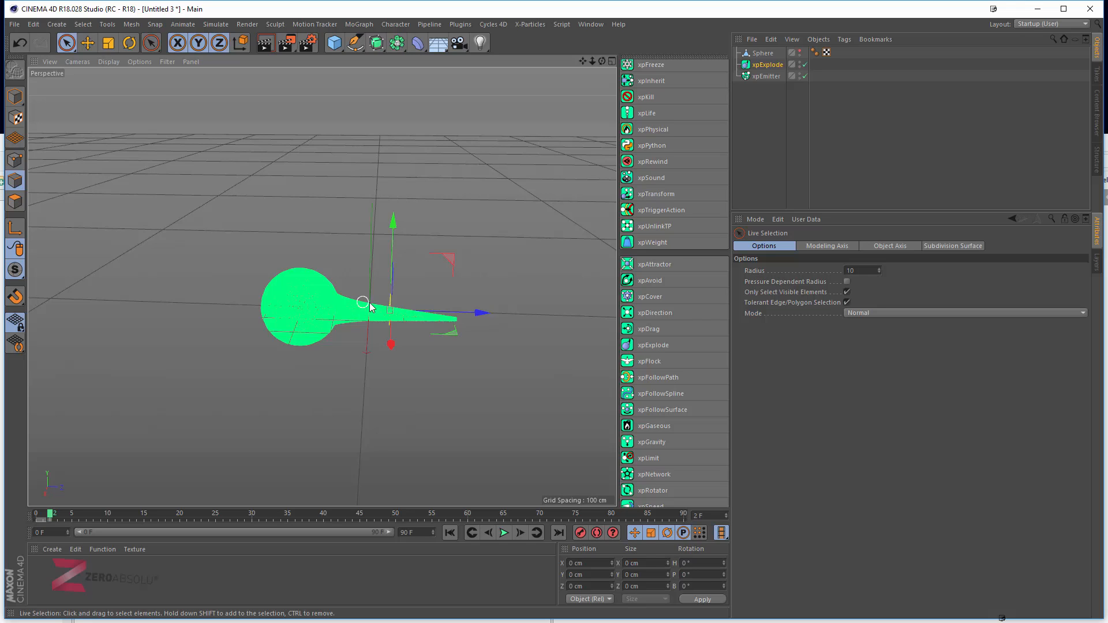
pyautogui.click(801, 51)
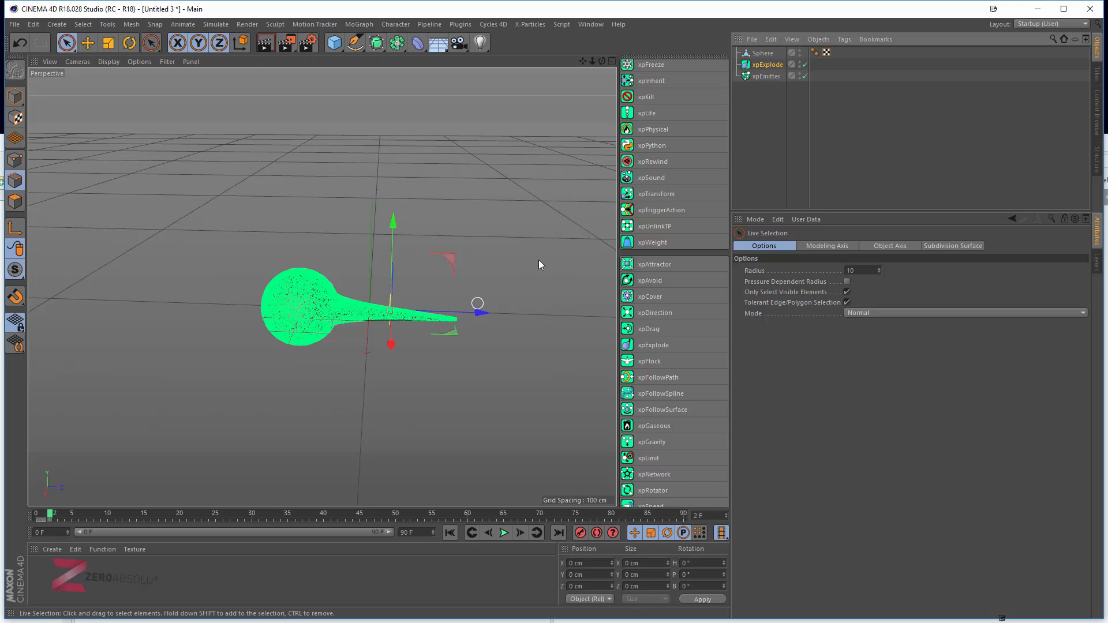
pyautogui.click(762, 54)
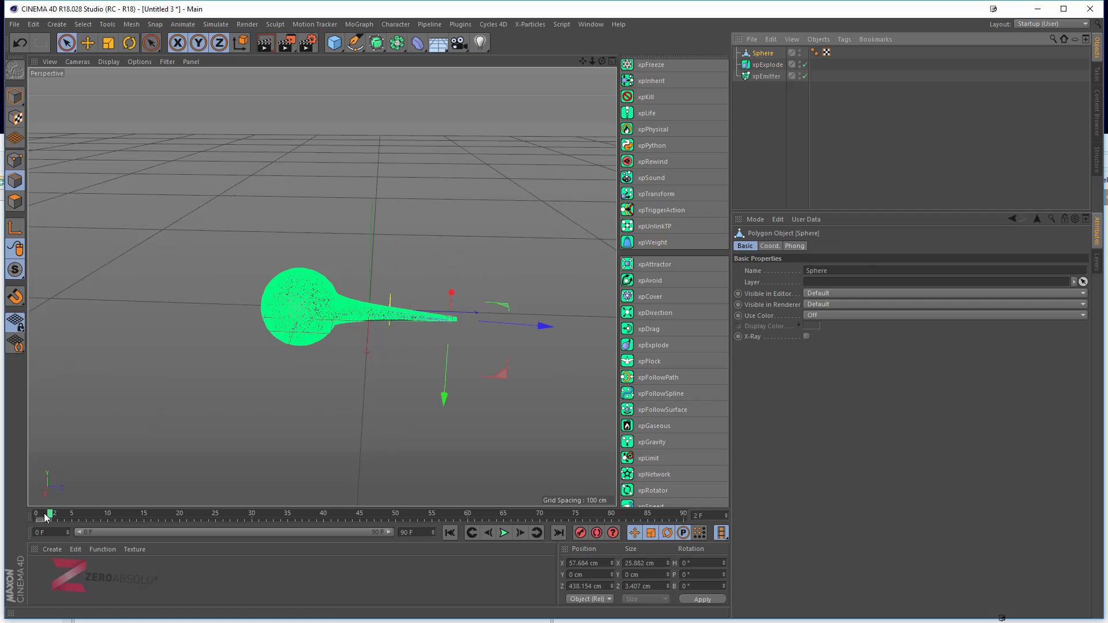
pyautogui.moveTo(46, 518); pyautogui.dragTo(37, 518)
pyautogui.moveTo(536, 324); pyautogui.dragTo(611, 337)
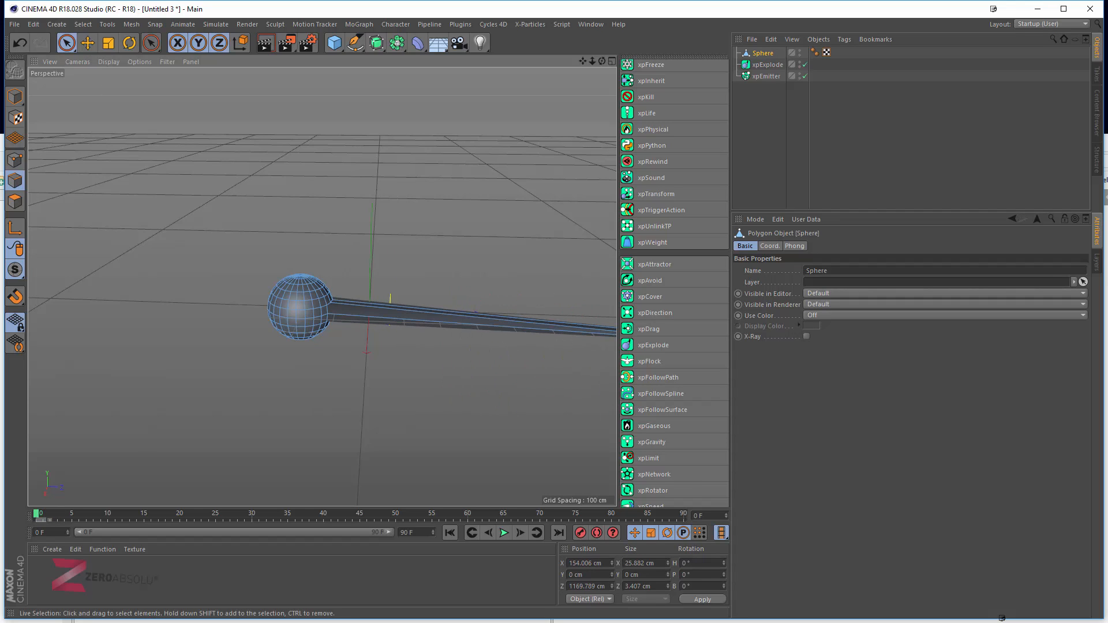
pyautogui.click(89, 43)
pyautogui.scroll(-5, 358, 245)
pyautogui.middleClick(380, 237)
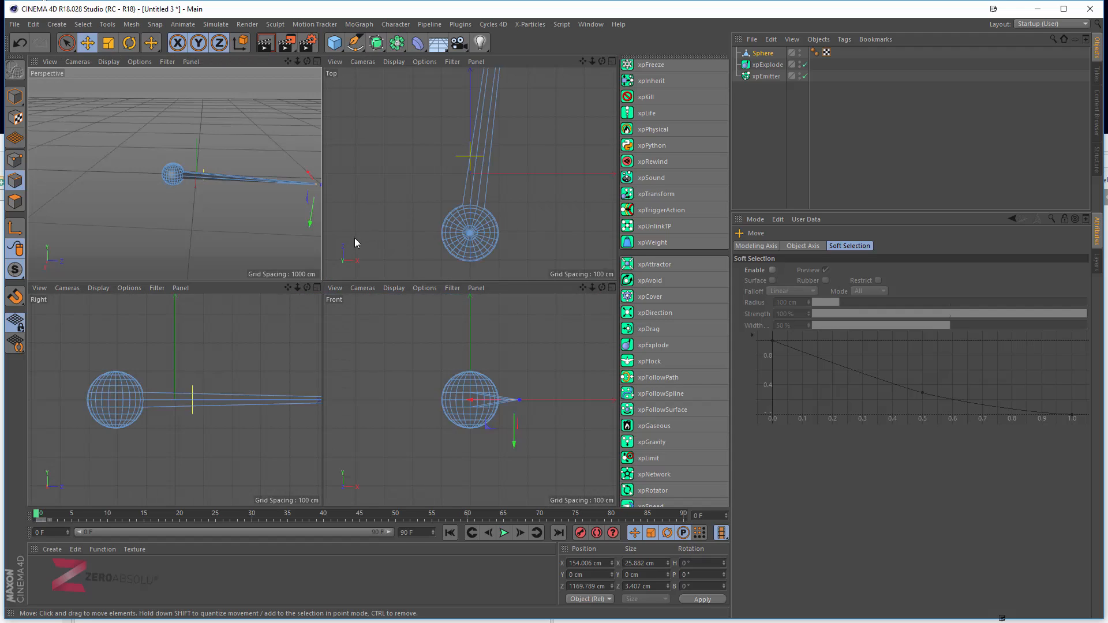
pyautogui.middleClick(262, 189)
pyautogui.keyDown('alt'); pyautogui.moveTo(262, 189); pyautogui.dragTo(487, 256); pyautogui.keyUp('alt')
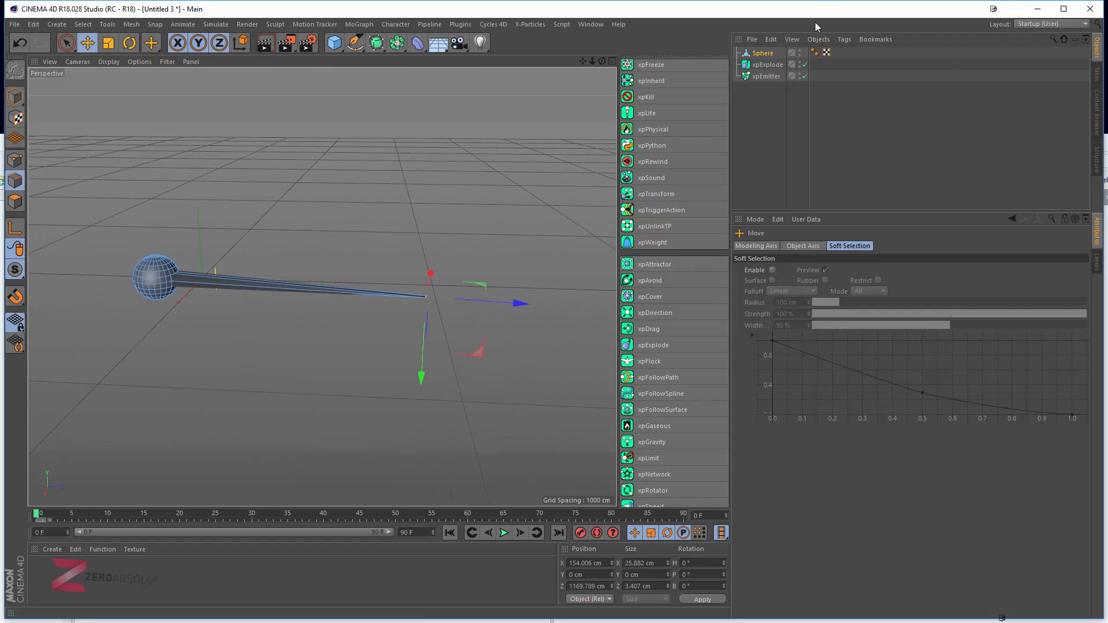
# Step: Hide the elongated sphere in the viewport and scrub to frame 12 to preview its particles exploding
pyautogui.click(799, 51)
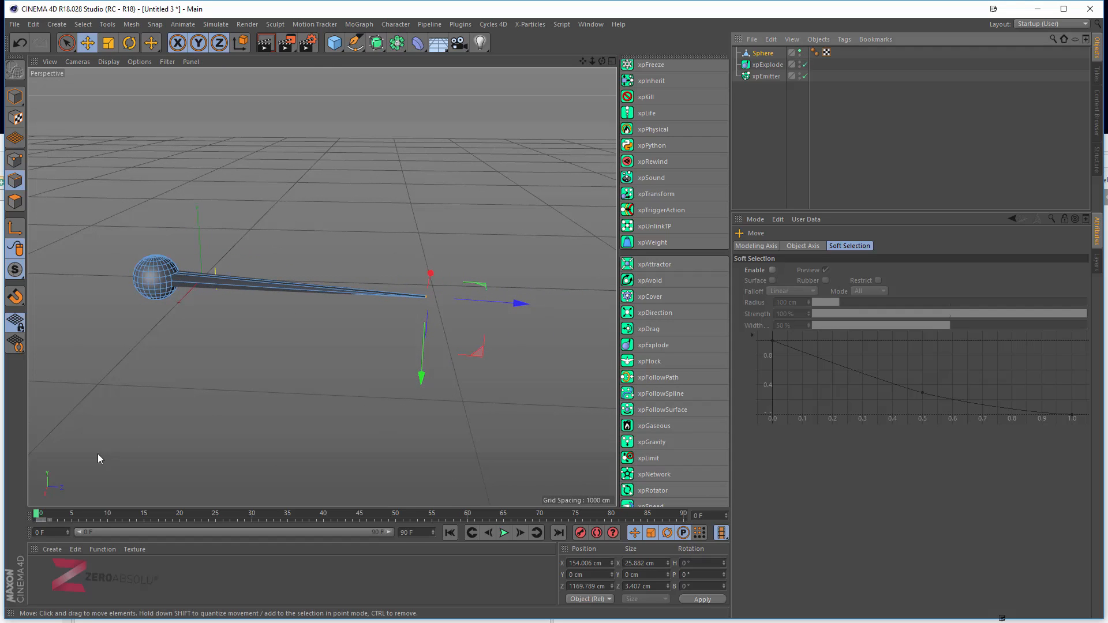
pyautogui.click(800, 51)
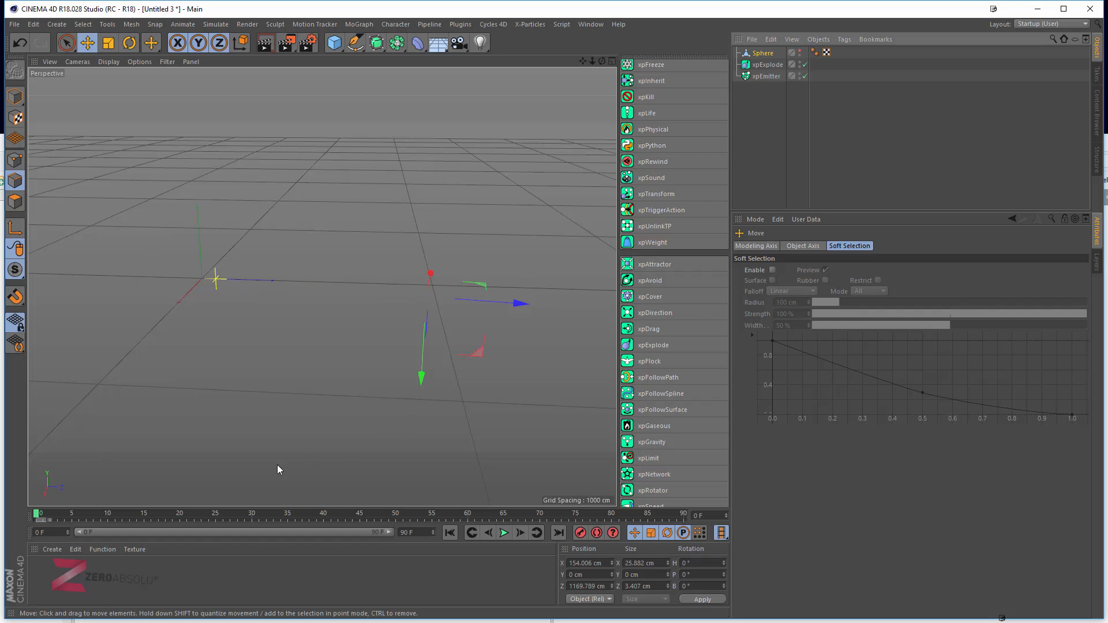
pyautogui.moveTo(41, 516); pyautogui.dragTo(121, 513)
pyautogui.keyDown('alt'); pyautogui.moveTo(209, 304); pyautogui.dragTo(219, 347); pyautogui.keyUp('alt')
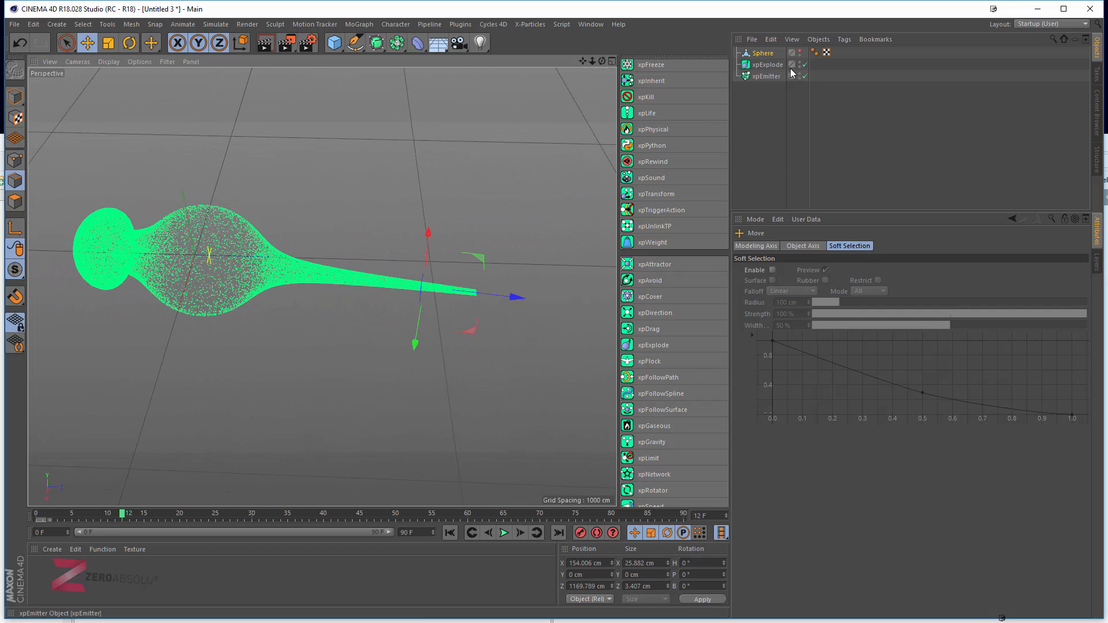
# Step: Move the xpExplode modifier well away from the particles, preview the explosion up to frame 18 and rewind to frame 0
pyautogui.click(770, 66)
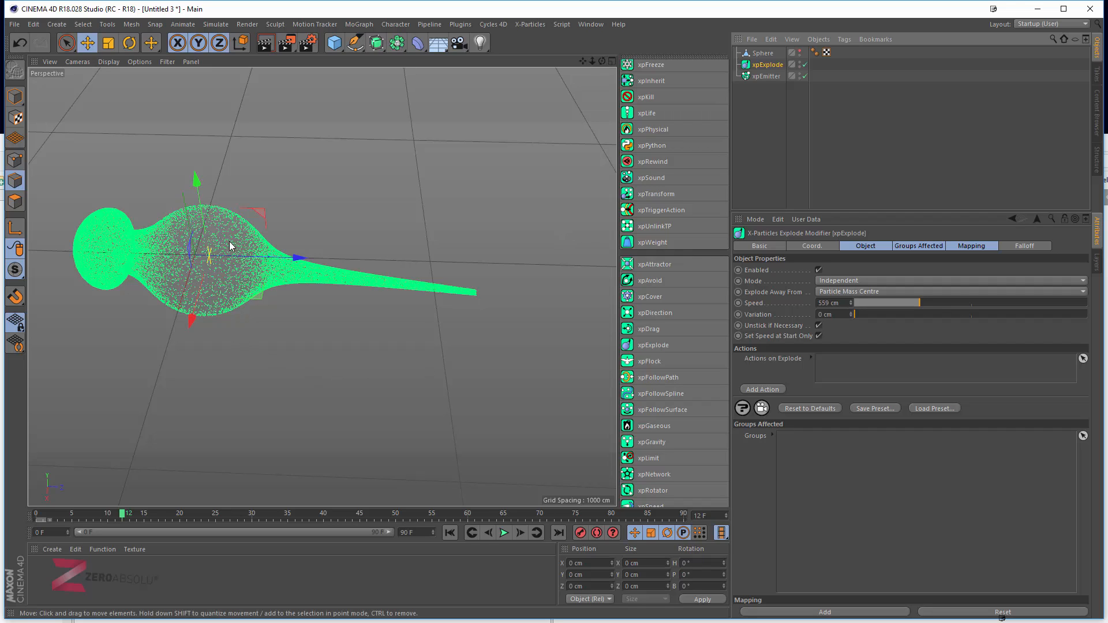
pyautogui.moveTo(261, 217); pyautogui.dragTo(412, 412)
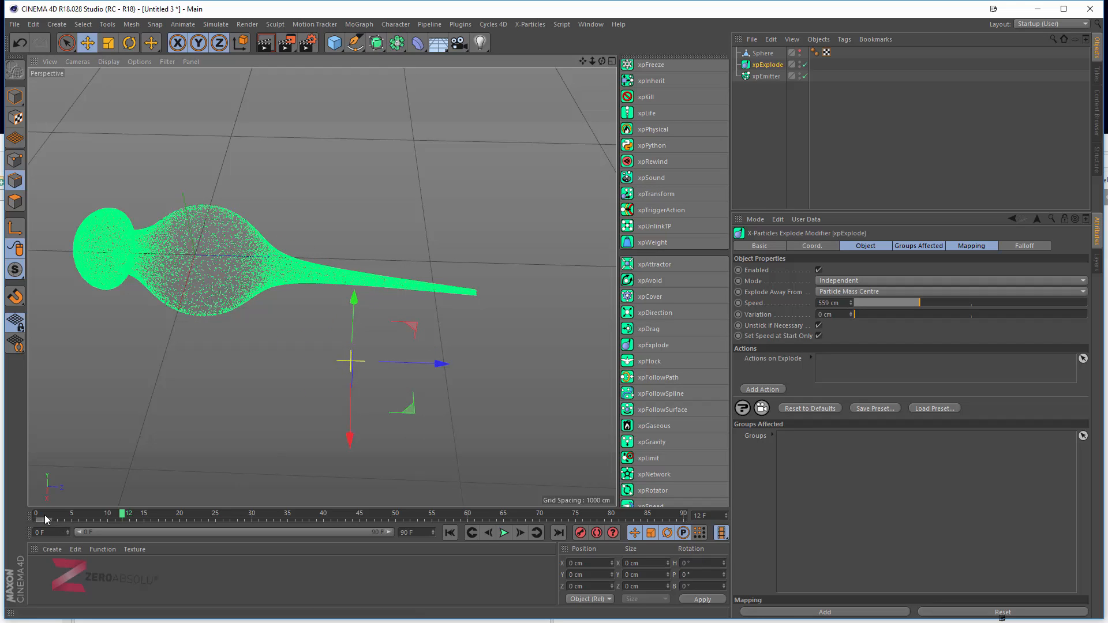
pyautogui.moveTo(44, 515); pyautogui.dragTo(166, 515)
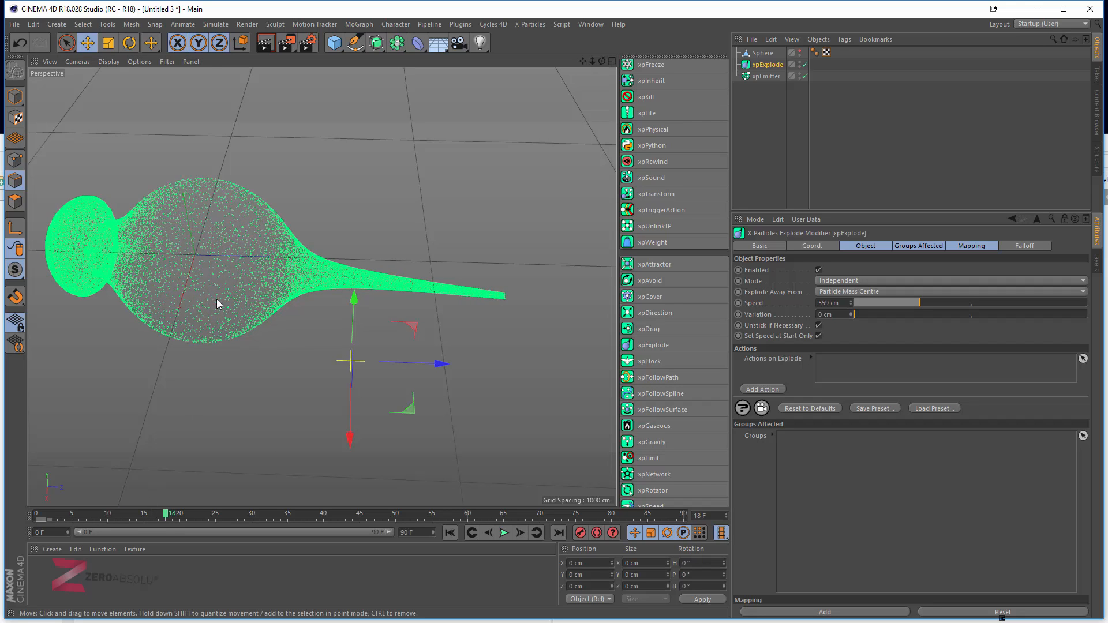
pyautogui.keyDown('alt'); pyautogui.moveTo(218, 304); pyautogui.dragTo(287, 303); pyautogui.keyUp('alt')
pyautogui.moveTo(37, 514)
pyautogui.mouseDown()
pyautogui.moveTo(224, 515)
pyautogui.moveTo(16, 514)
pyautogui.moveTo(30, 514)
pyautogui.mouseUp()
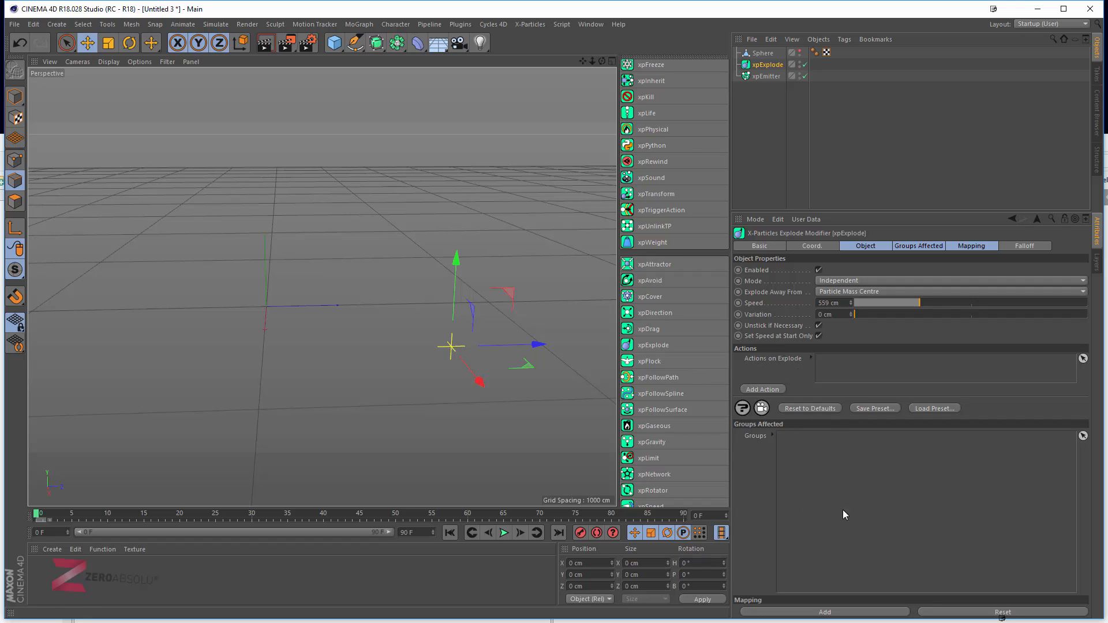
# Step: Set the xpExplode modifier's falloff shape to Box
pyautogui.click(1028, 247)
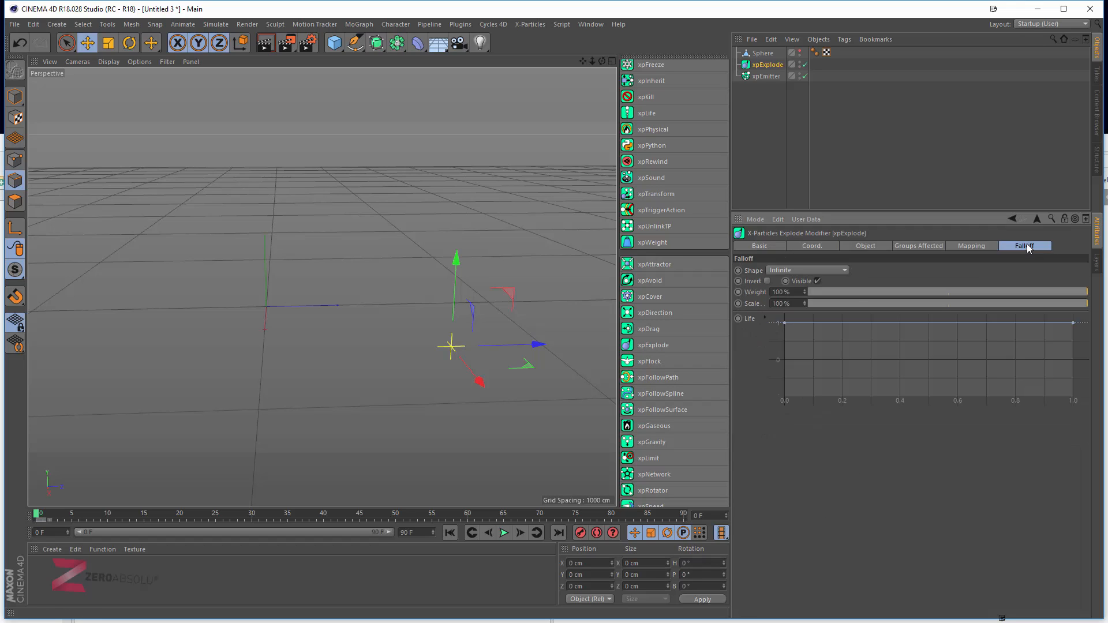
pyautogui.click(785, 271)
pyautogui.click(791, 294)
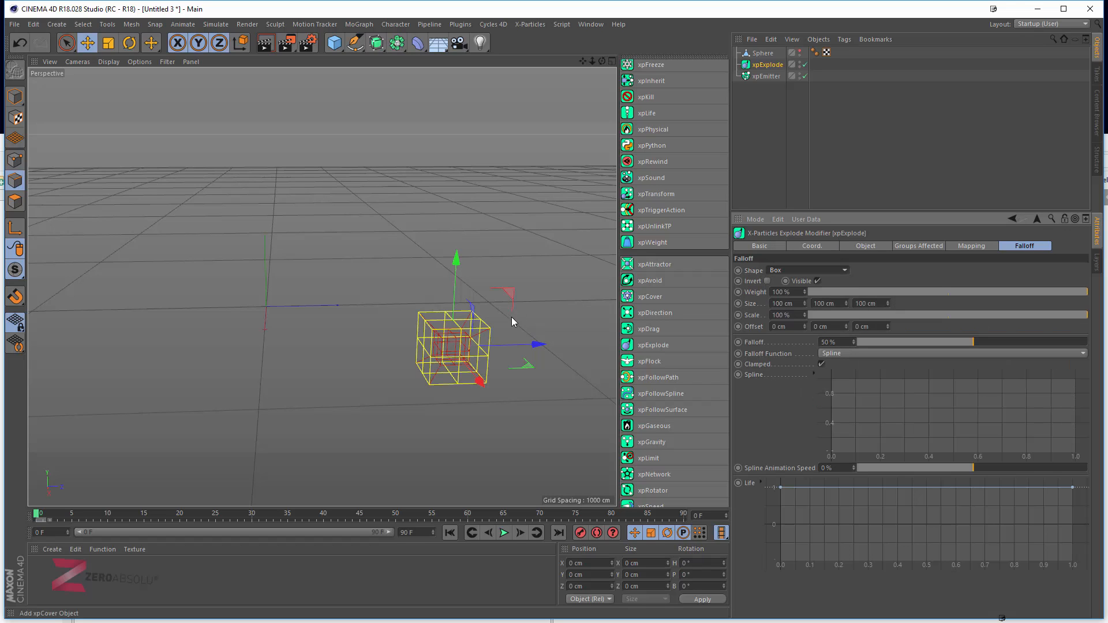
# Step: Emit the particles at frame 1 and move the box falloff onto the spike close to the sphere
pyautogui.moveTo(36, 517); pyautogui.dragTo(43, 517)
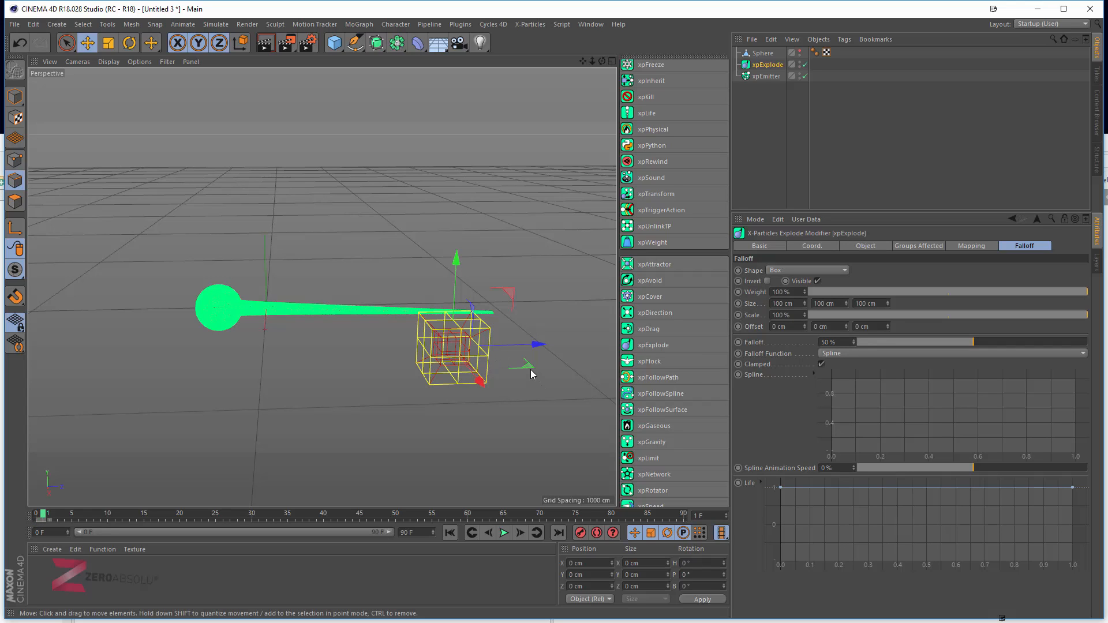
pyautogui.moveTo(508, 347); pyautogui.dragTo(354, 319)
pyautogui.keyDown('alt'); pyautogui.moveTo(313, 376); pyautogui.dragTo(304, 462); pyautogui.keyUp('alt')
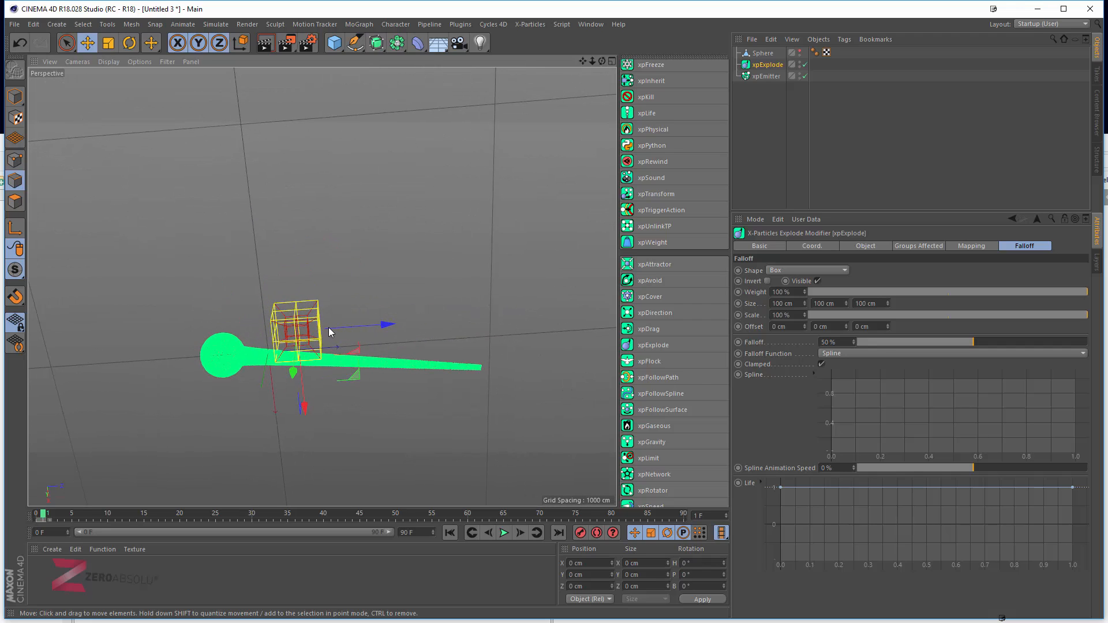
pyautogui.moveTo(352, 376); pyautogui.dragTo(355, 408)
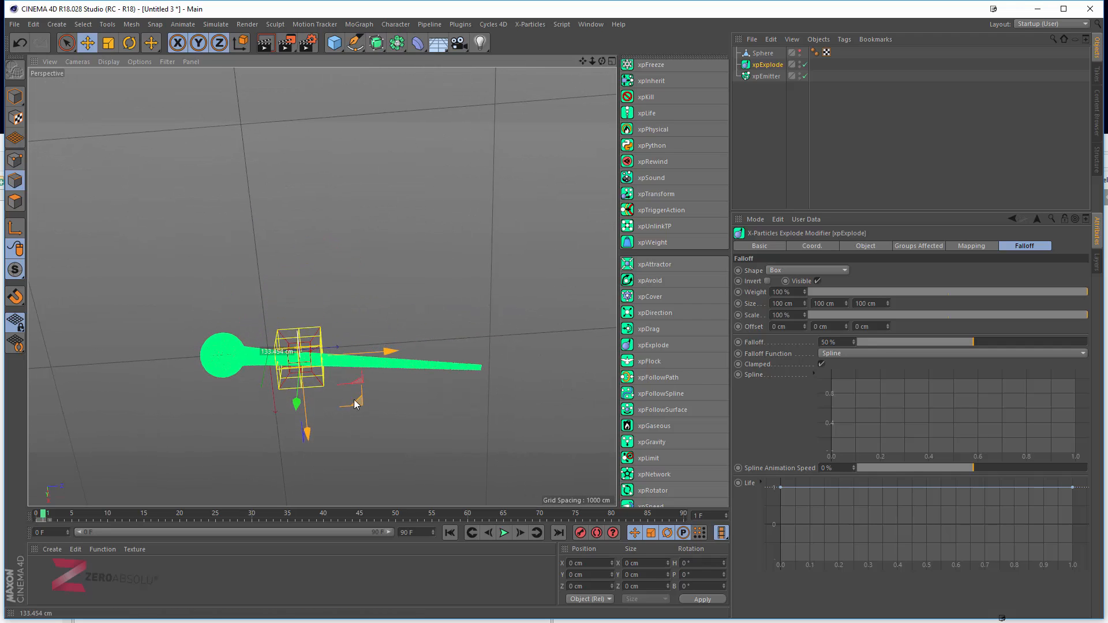
pyautogui.scroll(3, 310, 443)
pyautogui.keyDown('alt'); pyautogui.moveTo(310, 443); pyautogui.dragTo(261, 345); pyautogui.keyUp('alt')
# Step: Play the simulation to frame 21 and examine how the particles inside the box falloff explode
pyautogui.click(505, 532)
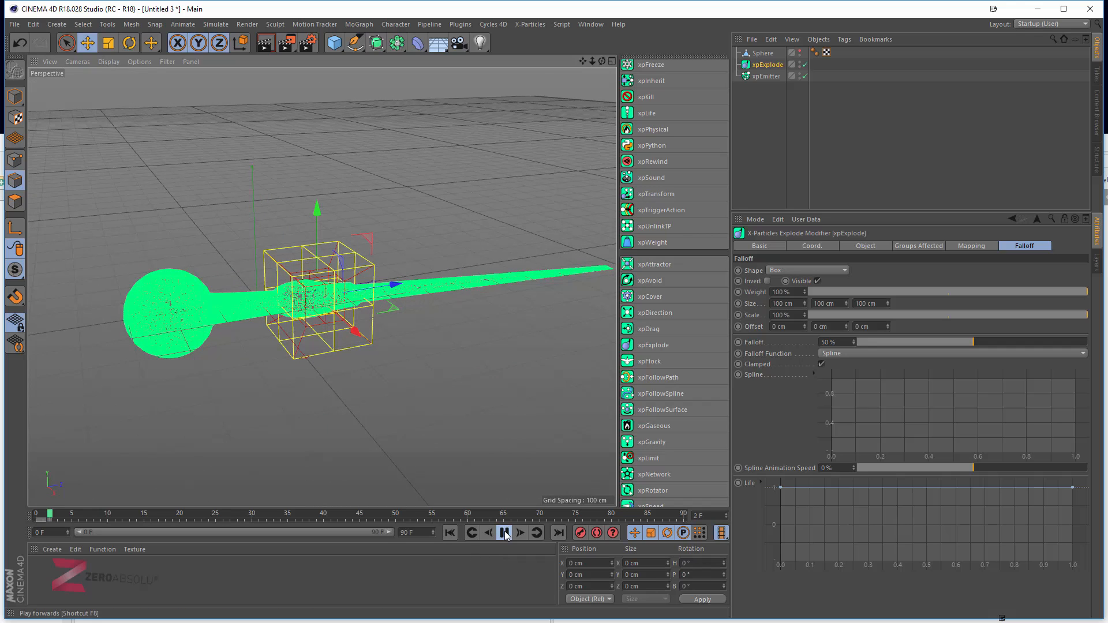
pyautogui.click(504, 533)
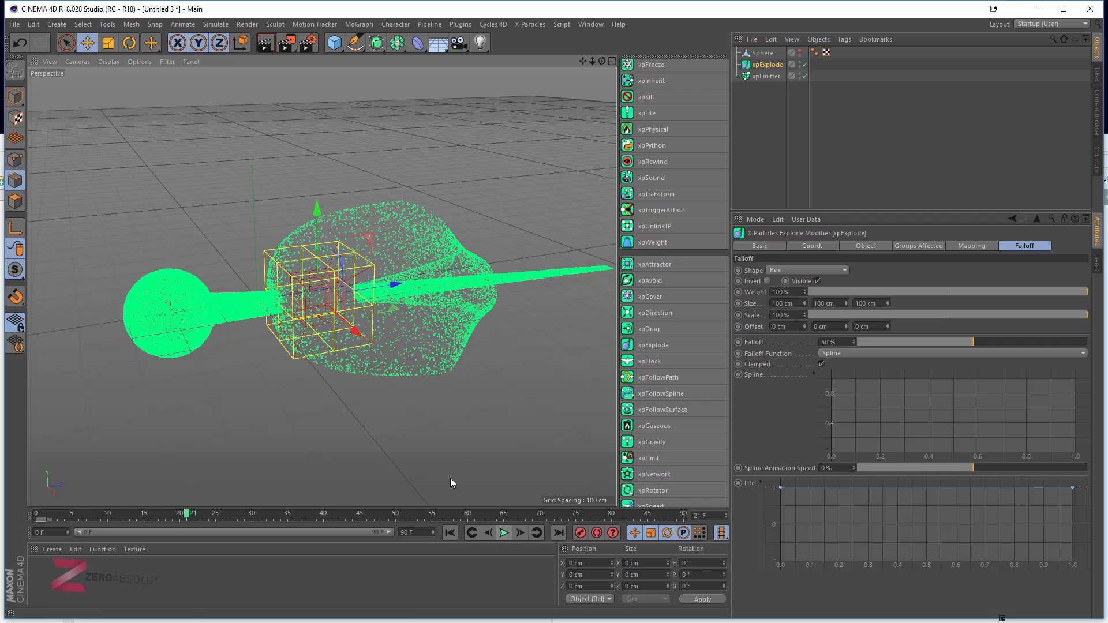
pyautogui.keyDown('alt'); pyautogui.moveTo(391, 414); pyautogui.dragTo(325, 273); pyautogui.keyUp('alt')
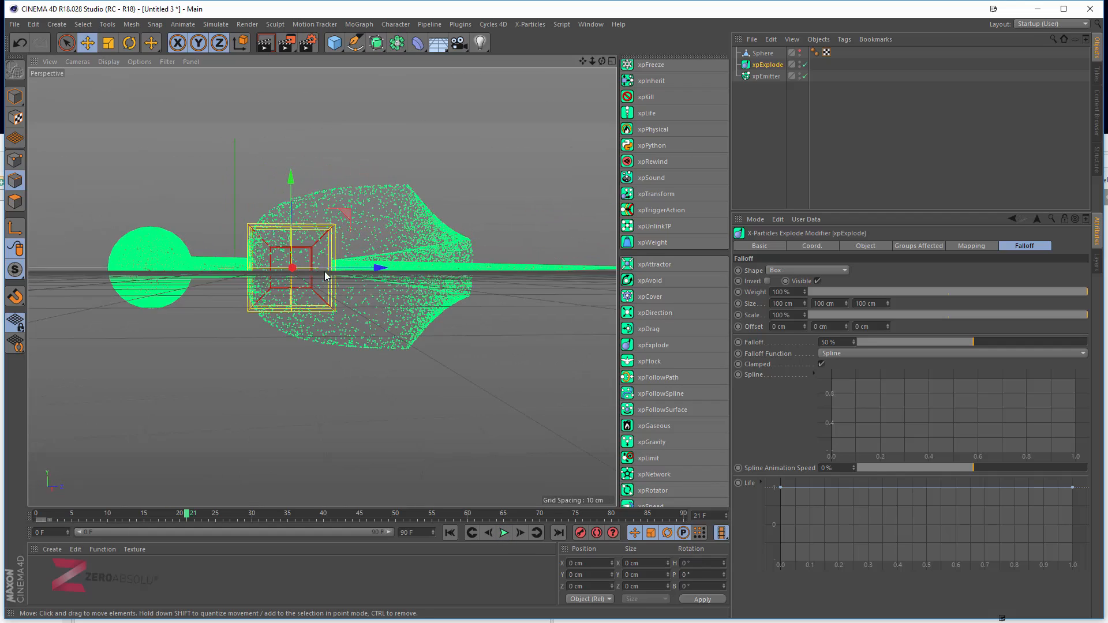
pyautogui.scroll(6, 295, 284)
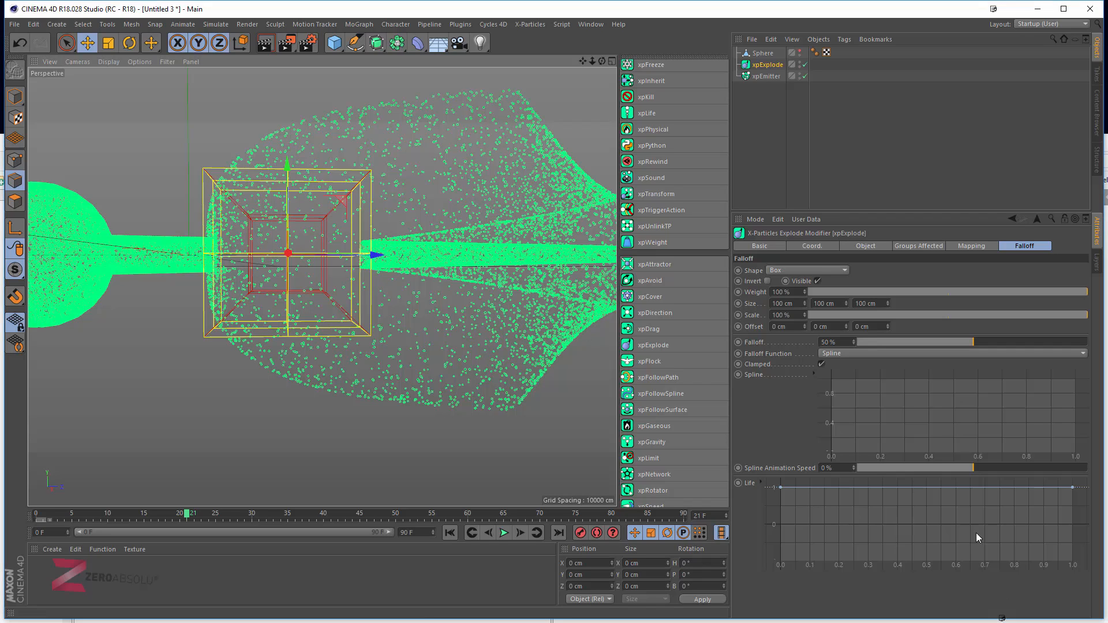
# Step: Change the modifier's falloff shape to Linear, preview the explosion up to frame 5 and rewind to frame 0
pyautogui.click(818, 270)
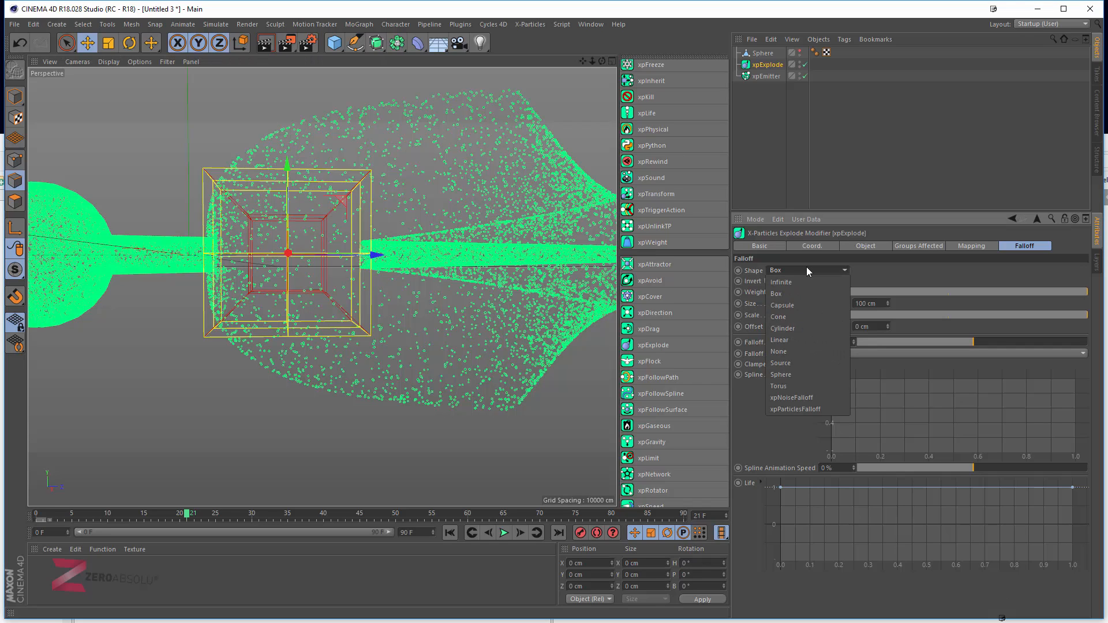
pyautogui.click(805, 340)
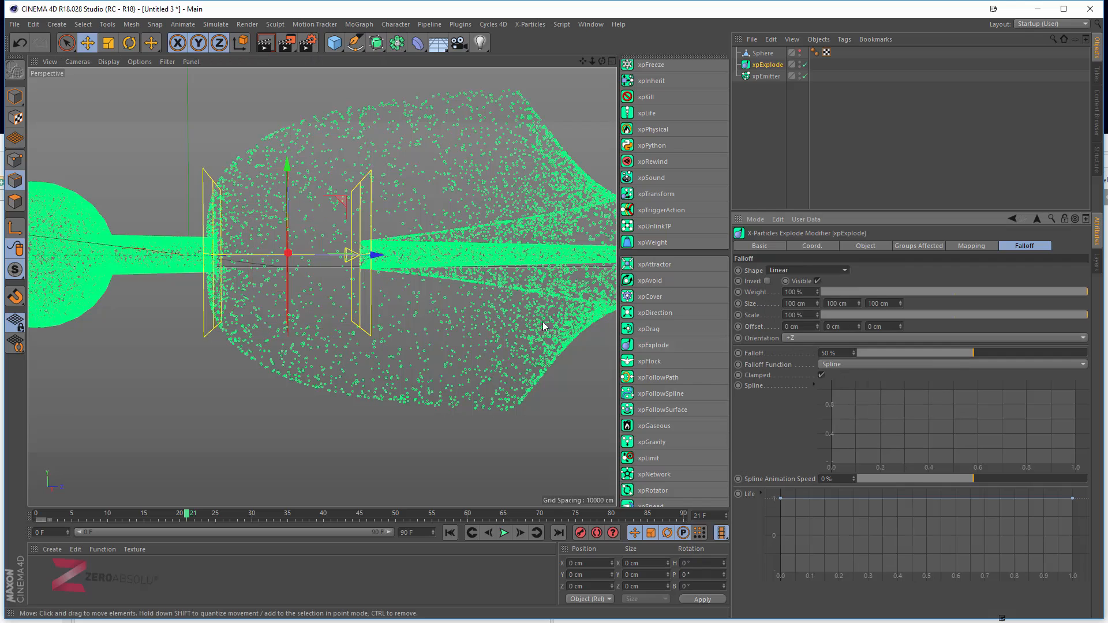
pyautogui.moveTo(36, 514); pyautogui.dragTo(72, 519)
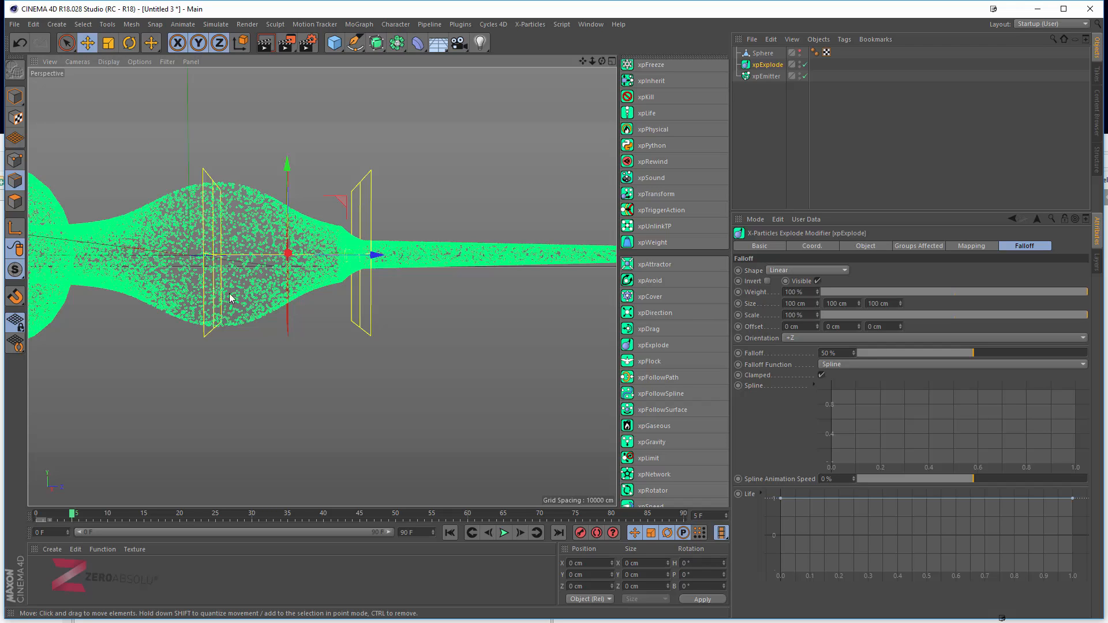
pyautogui.keyDown('alt'); pyautogui.moveTo(227, 295); pyautogui.dragTo(263, 349, button='middle'); pyautogui.keyUp('alt')
pyautogui.click(38, 513)
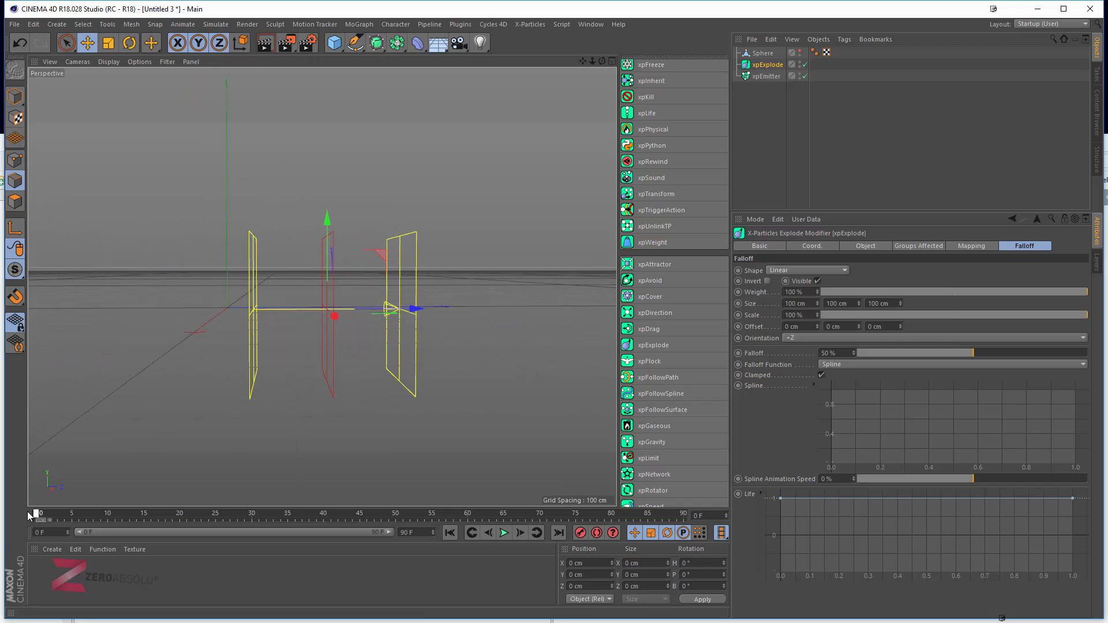
pyautogui.scroll(3, 375, 306)
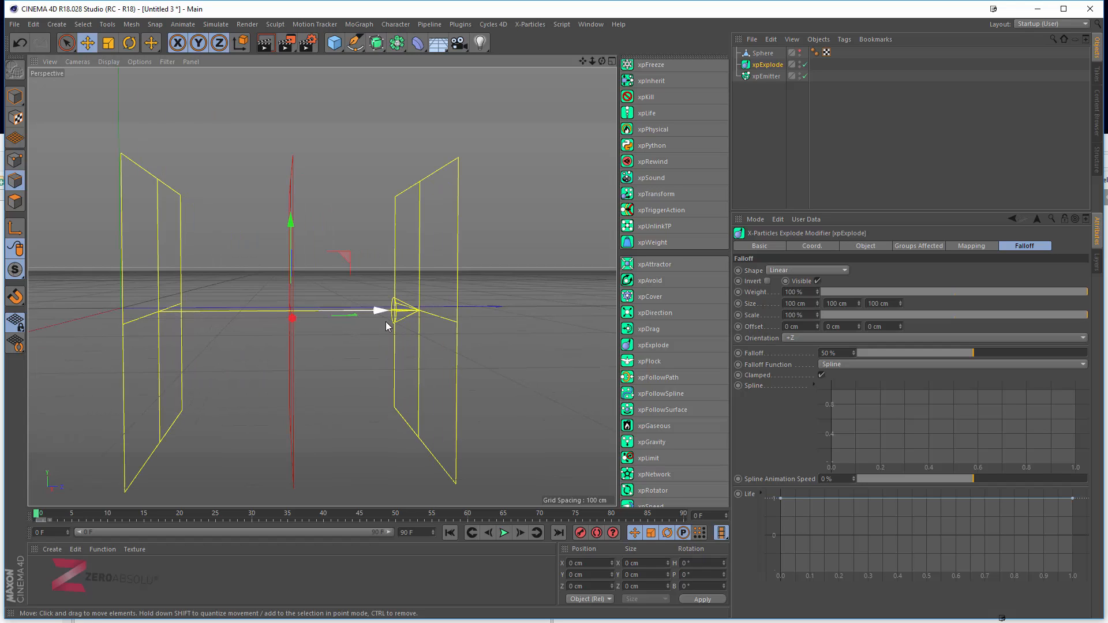
# Step: Change the xpExplode modifier's falloff shape to Infinite and preview the explosion up to frame 7
pyautogui.scroll(-5, 385, 313)
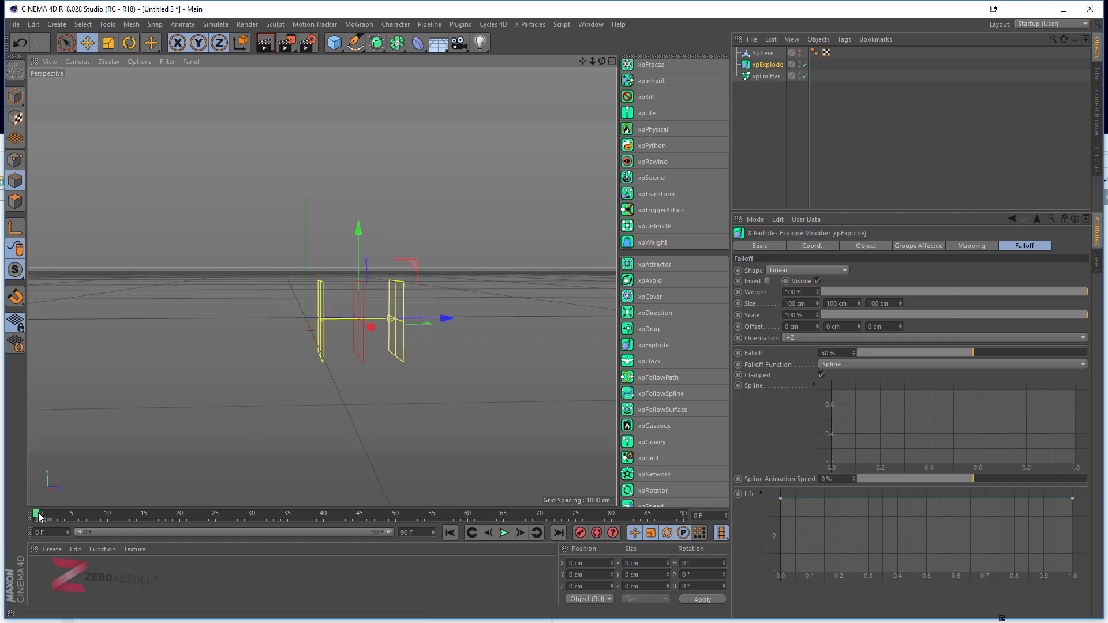
pyautogui.moveTo(38, 518)
pyautogui.mouseDown()
pyautogui.moveTo(208, 513)
pyautogui.moveTo(37, 513)
pyautogui.mouseUp()
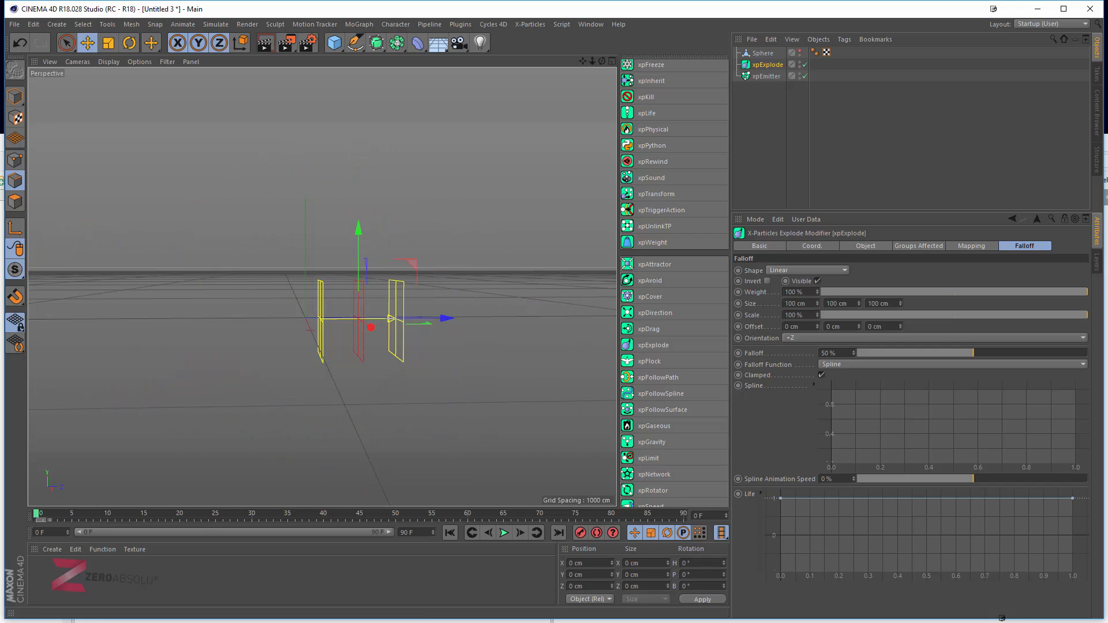
pyautogui.click(808, 271)
pyautogui.click(815, 278)
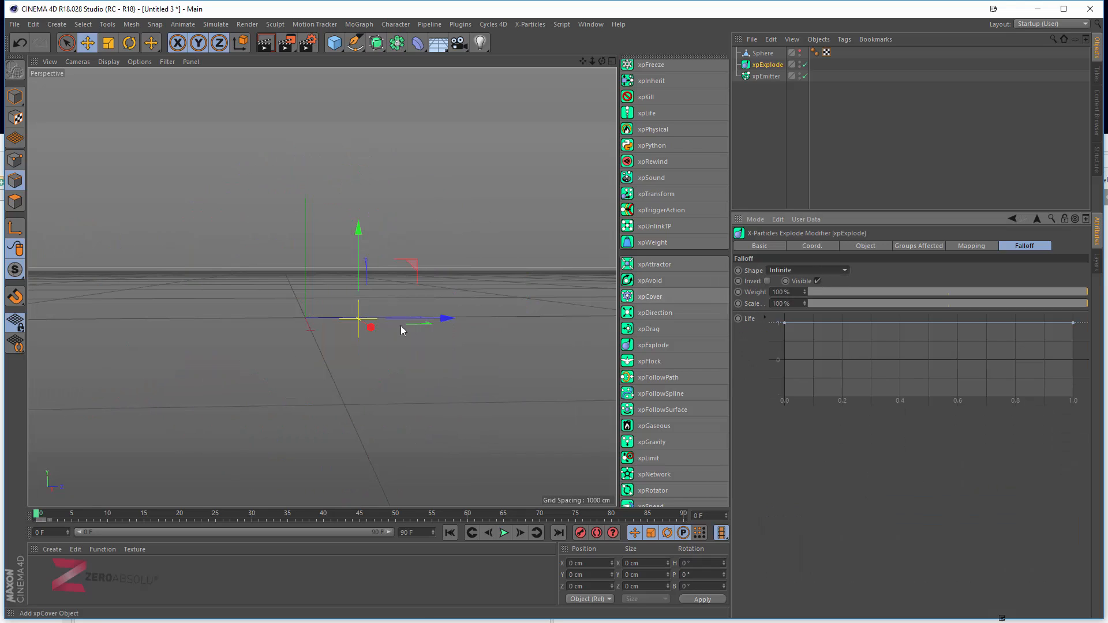
pyautogui.moveTo(37, 519); pyautogui.dragTo(85, 515)
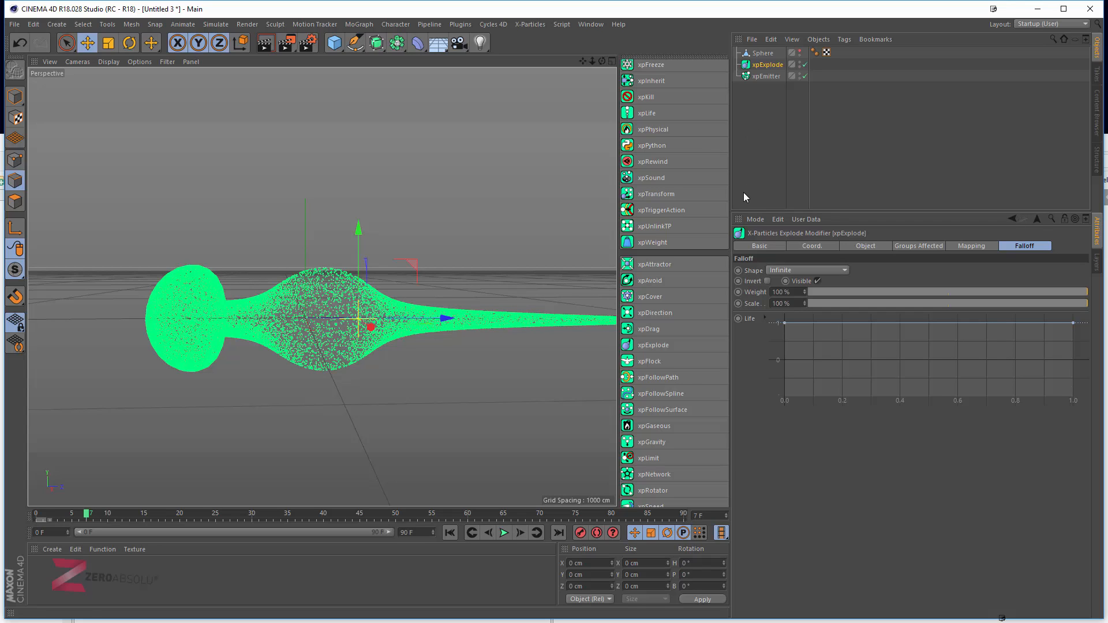
# Step: Add an xpTurbulence modifier to the scene and preview its effect on the exploding particles up to frame 37, then replay to frame 17
pyautogui.scroll(-5, 668, 332)
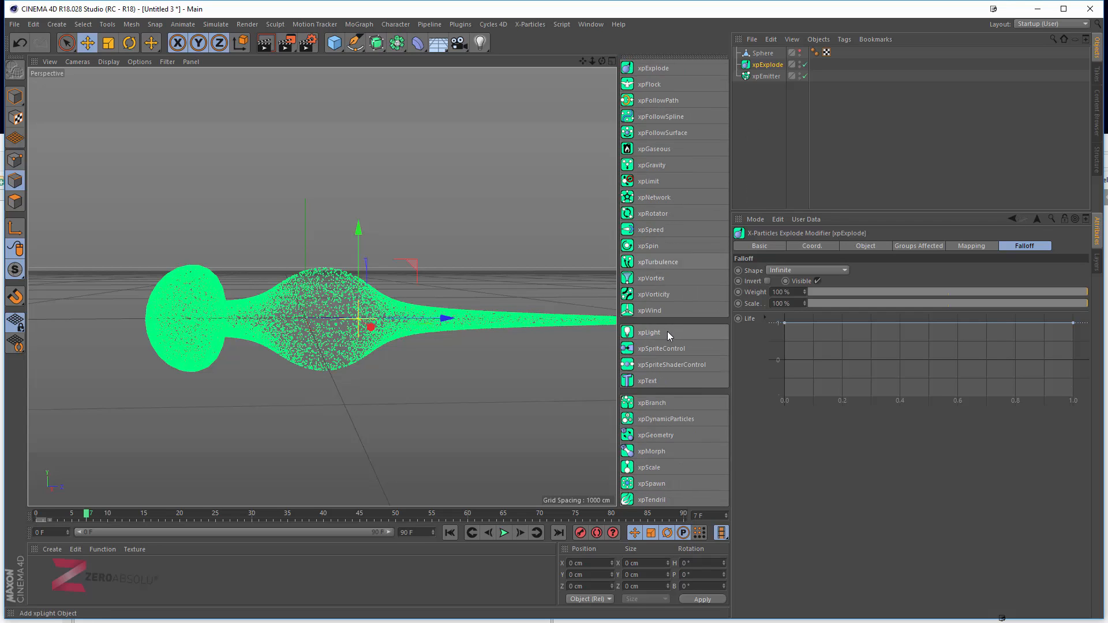
pyautogui.click(657, 263)
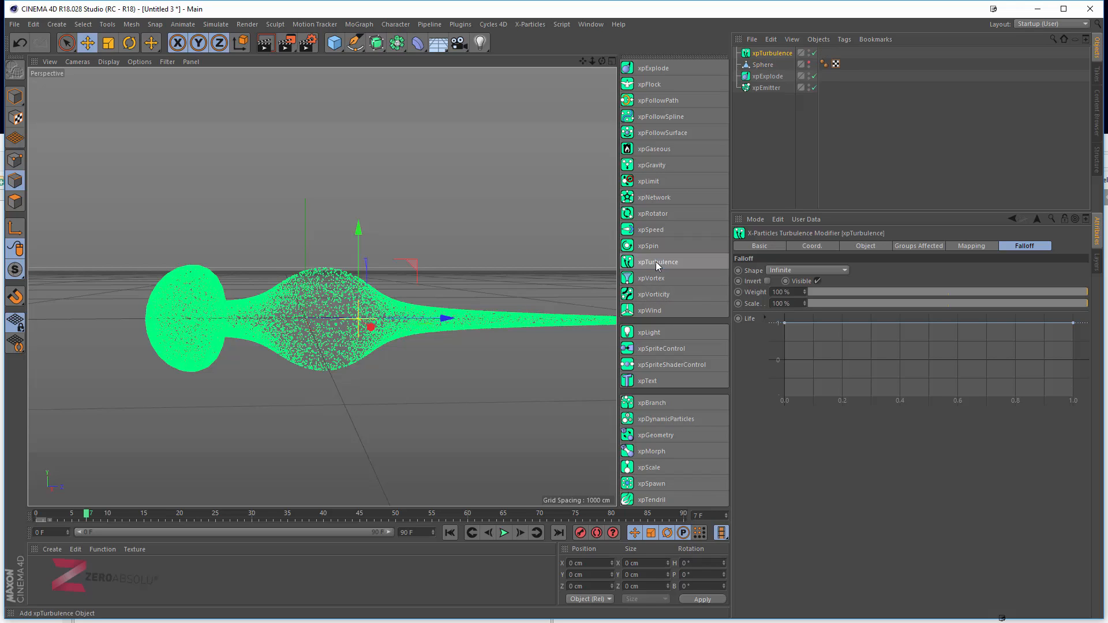
pyautogui.click(36, 514)
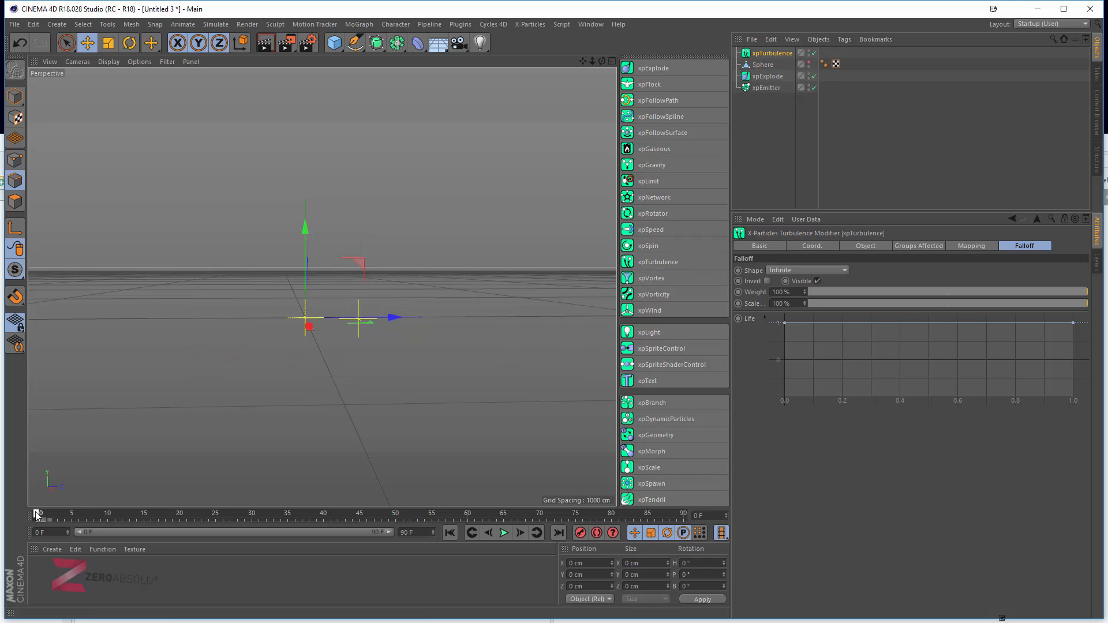
pyautogui.moveTo(51, 516); pyautogui.dragTo(302, 517)
pyautogui.scroll(-5, 333, 349)
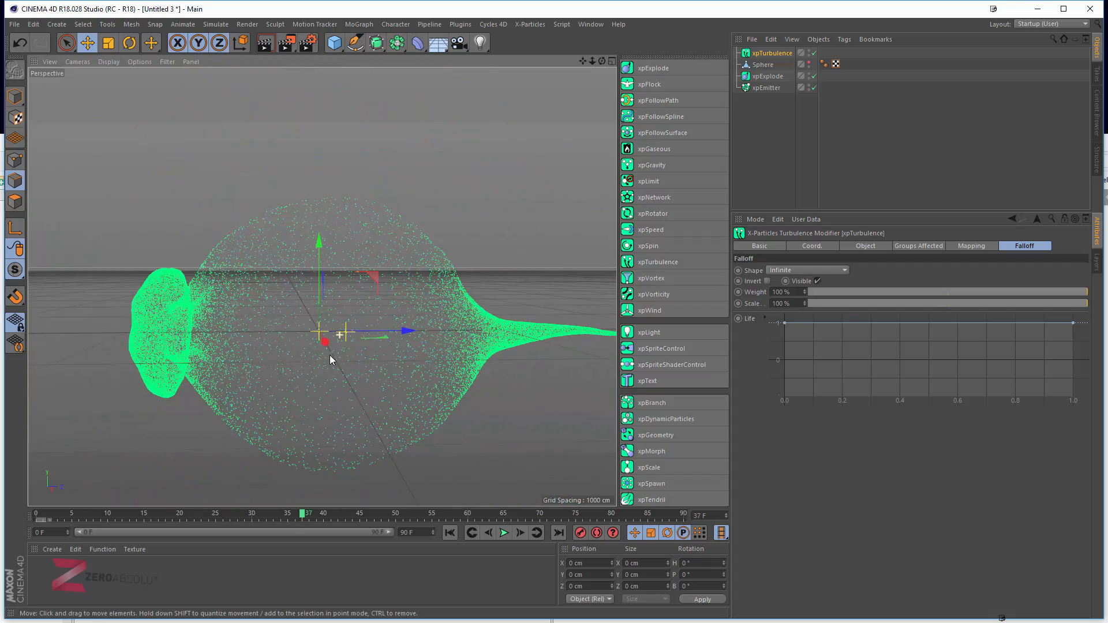
pyautogui.moveTo(314, 512); pyautogui.dragTo(101, 517)
pyautogui.moveTo(27, 516); pyautogui.dragTo(159, 518)
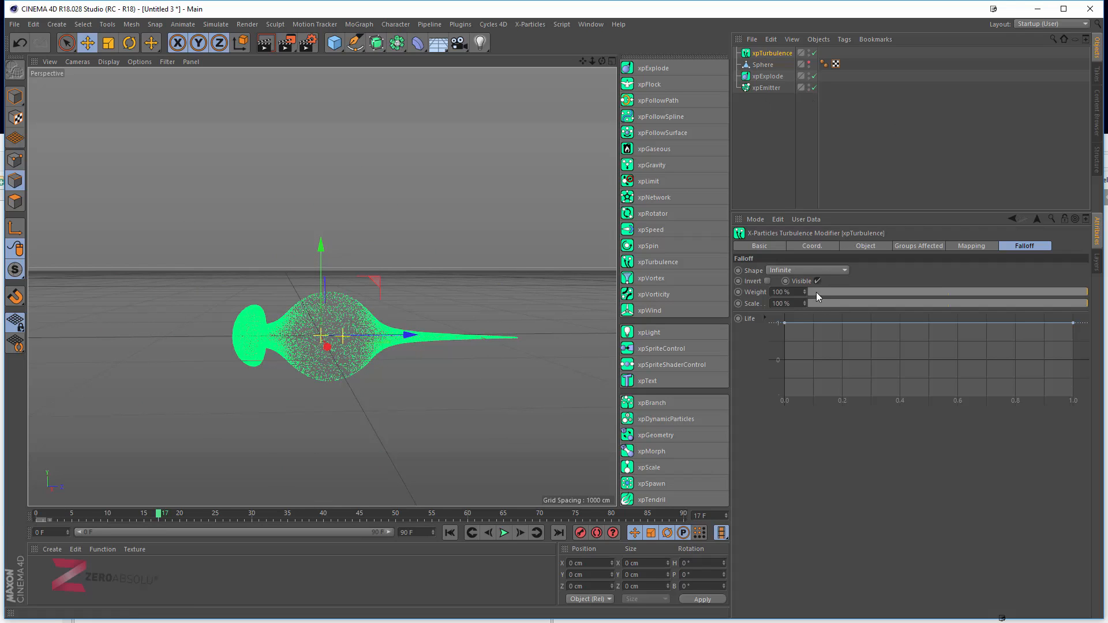
# Step: Set the xpTurbulence modifier's noise type to Curl
pyautogui.click(867, 246)
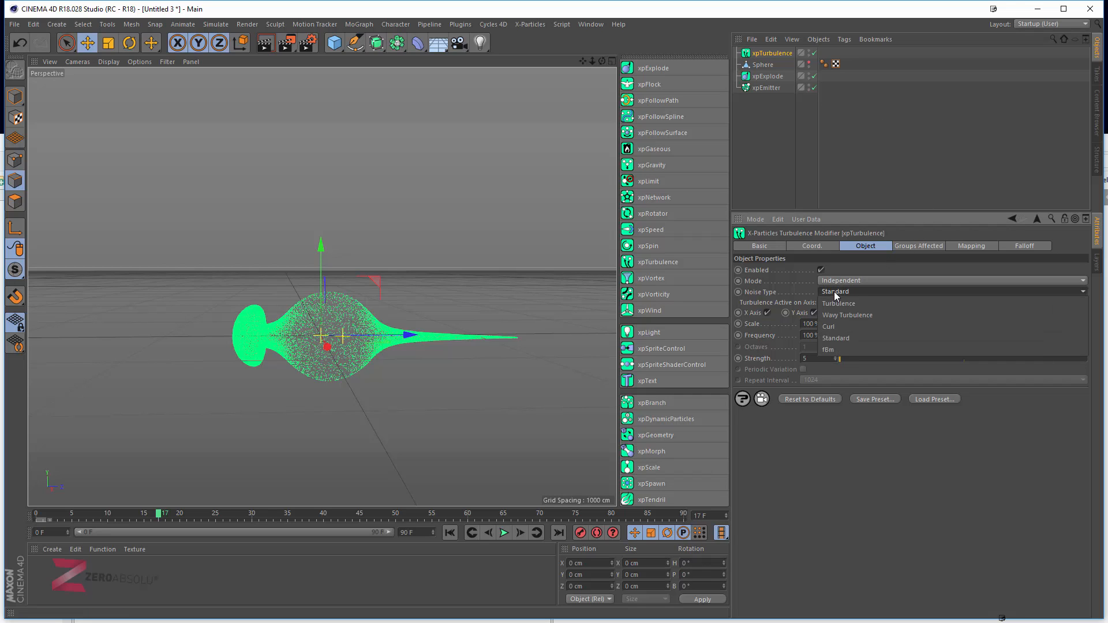
pyautogui.click(833, 292)
pyautogui.click(836, 327)
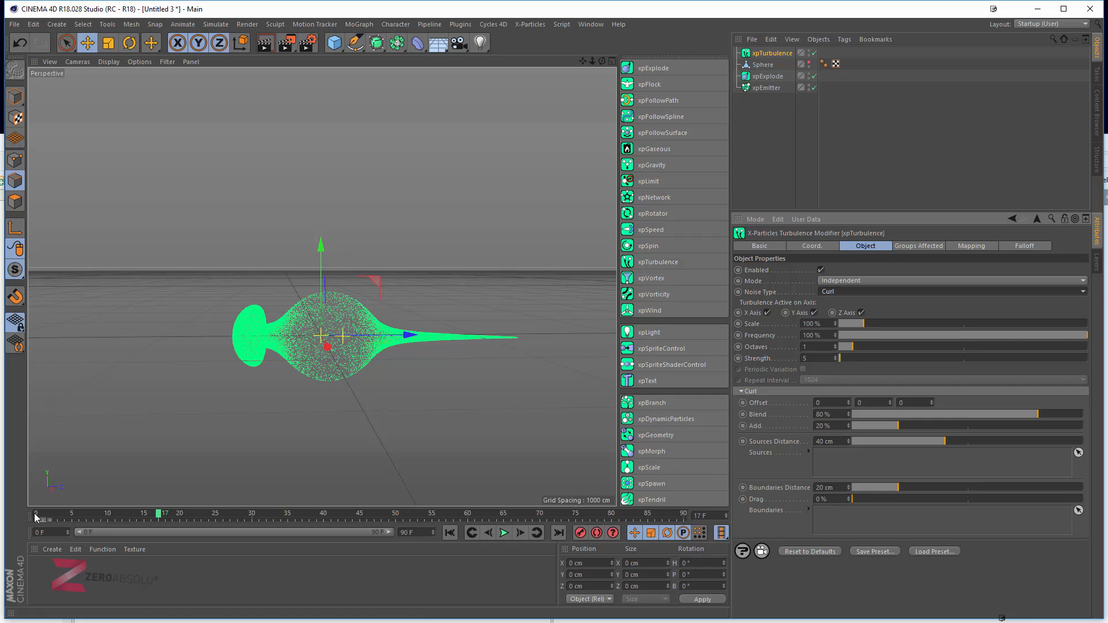
# Step: Preview the simulation from frame 0 to about frame 18 and examine how the curl turbulence distorts the particles
pyautogui.moveTo(36, 515); pyautogui.dragTo(158, 522)
pyautogui.scroll(5, 342, 365)
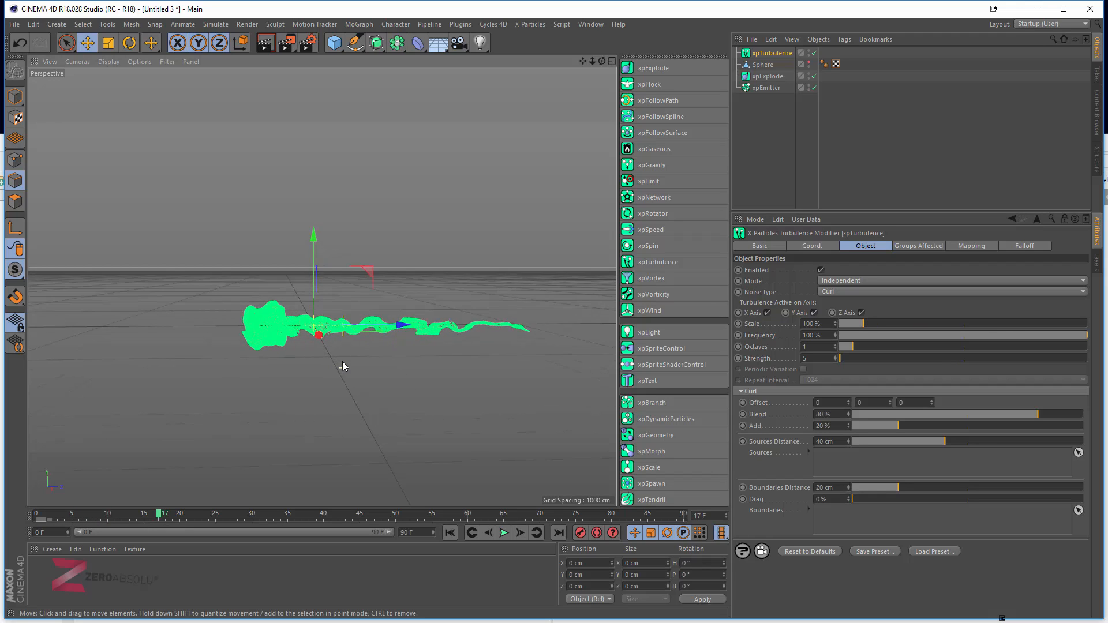
pyautogui.scroll(8, 341, 363)
pyautogui.scroll(-6, 342, 363)
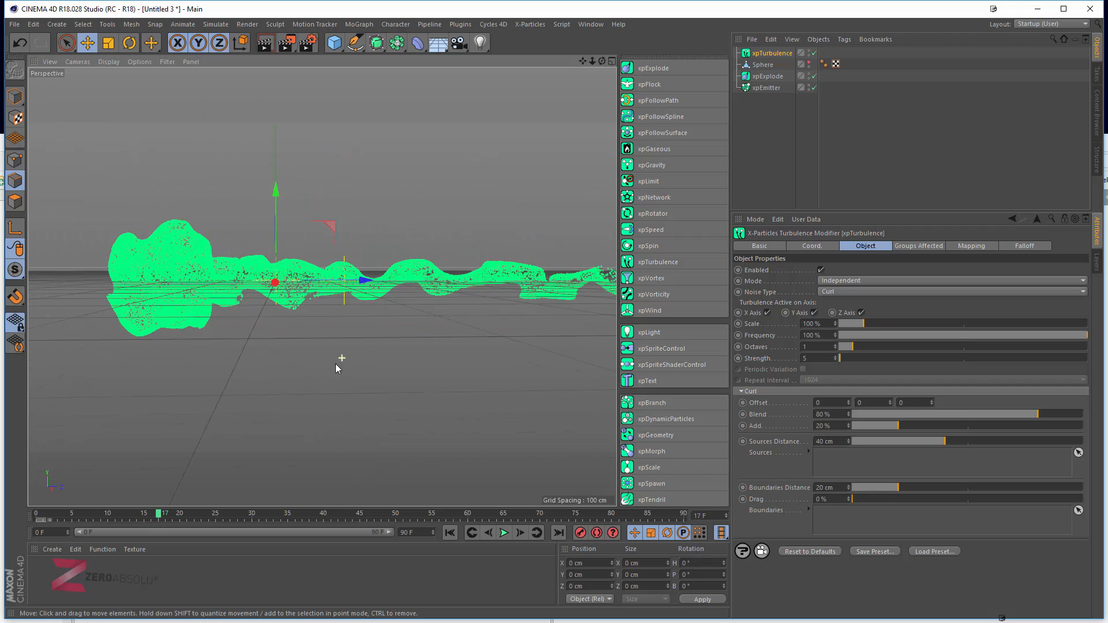
pyautogui.click(451, 532)
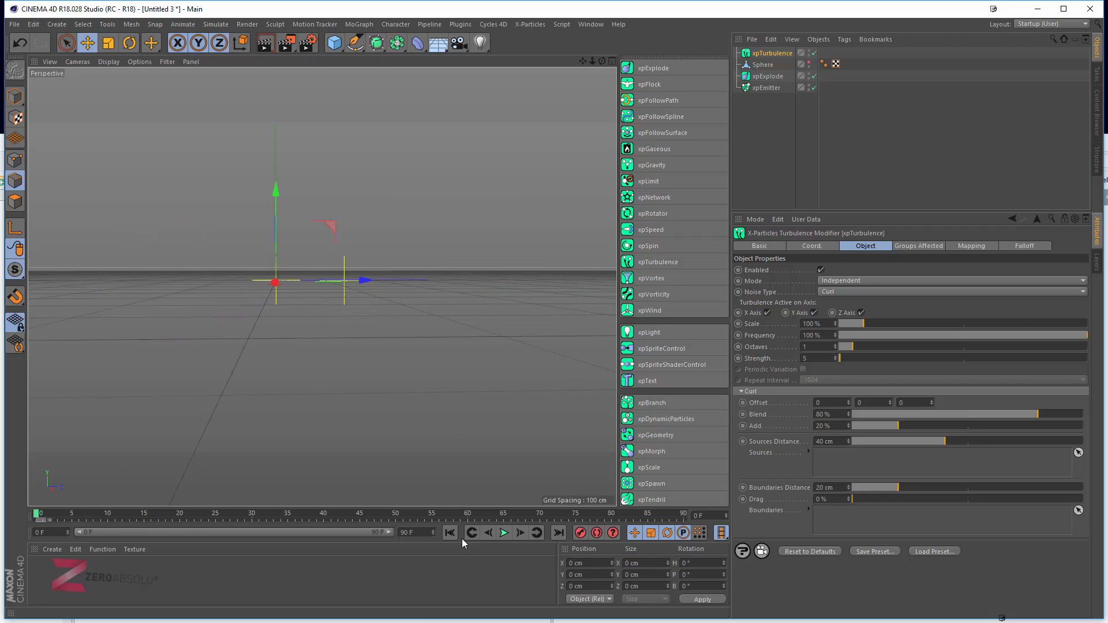
pyautogui.click(504, 534)
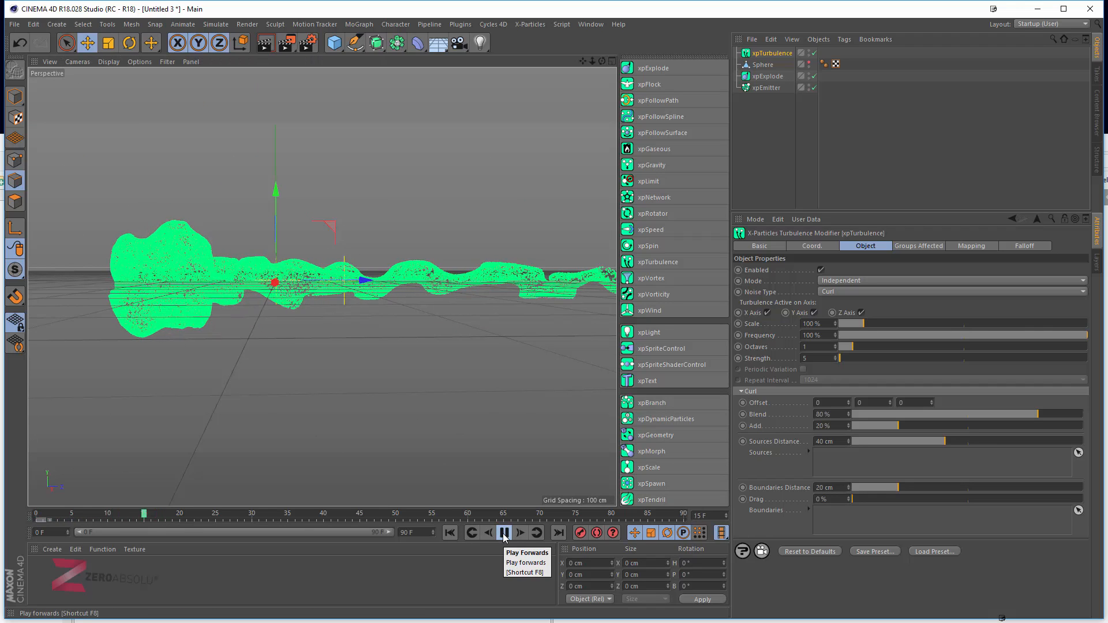
pyautogui.click(503, 533)
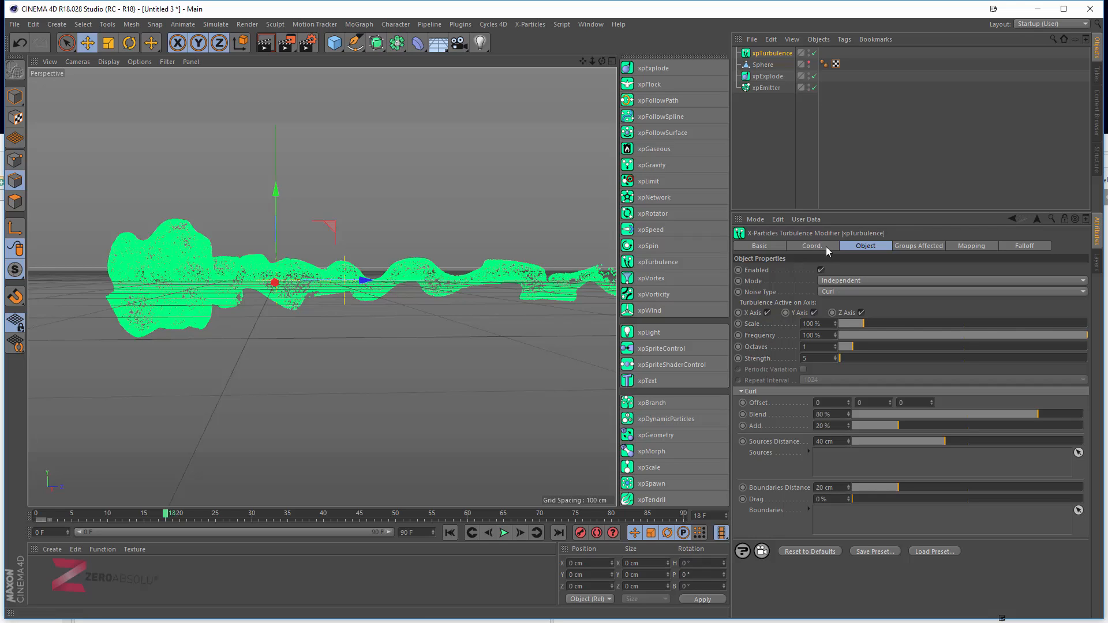
# Step: Set the xpEmitter's editor display for particles to Lines
pyautogui.click(770, 88)
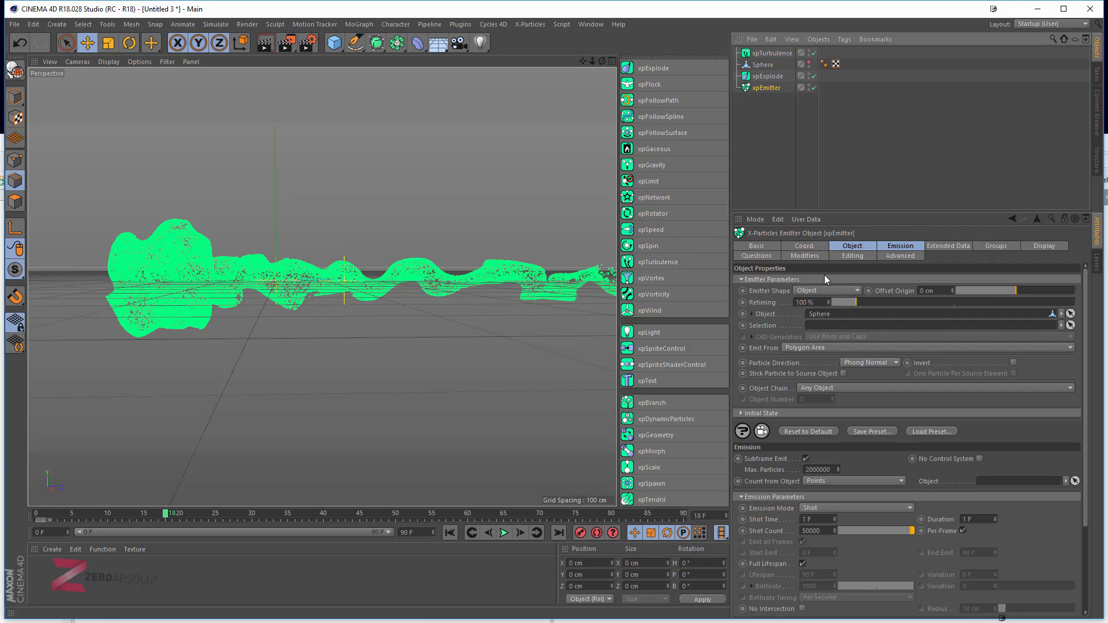
pyautogui.click(1045, 247)
pyautogui.click(847, 368)
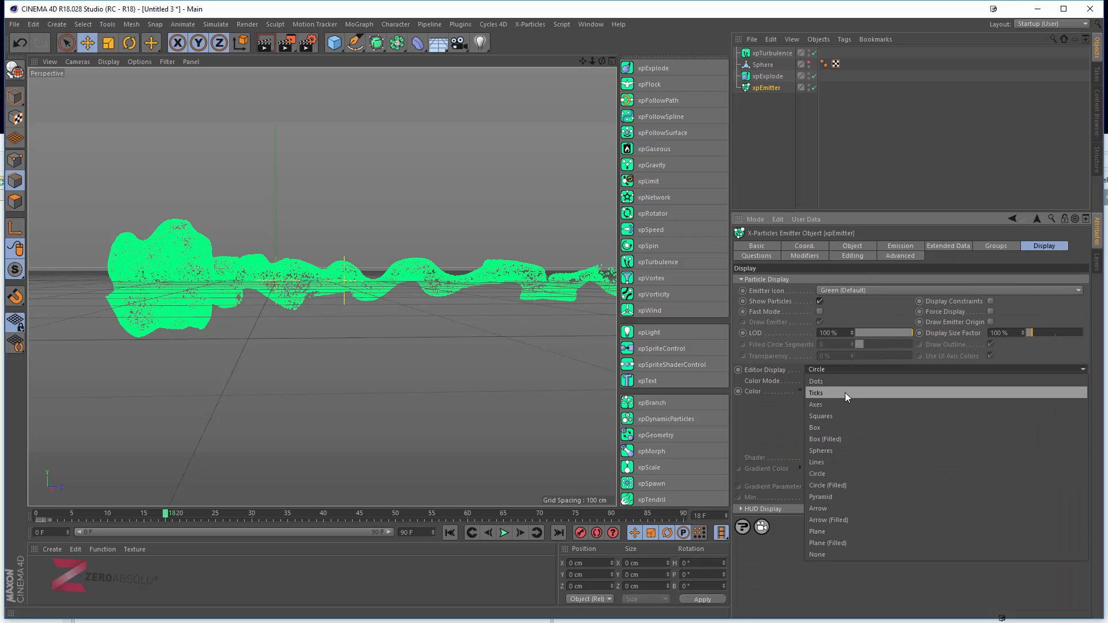
pyautogui.click(826, 463)
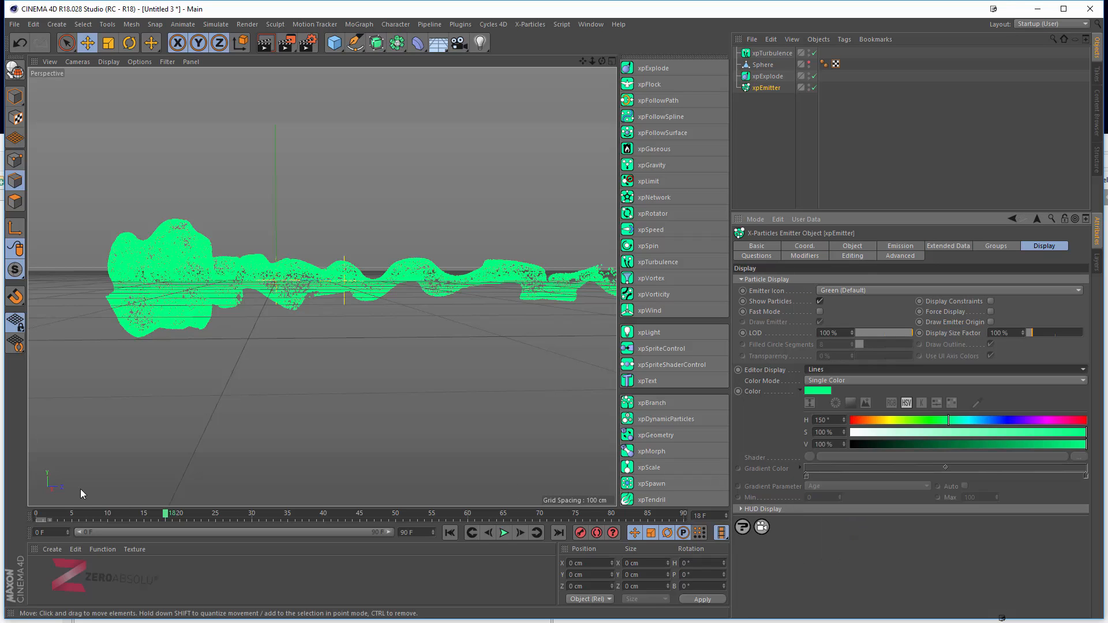
# Step: Run the simulation from frame 0 to frame 25, rewind it and examine the particle lines at frame 4
pyautogui.hotkey('shift', 'f')
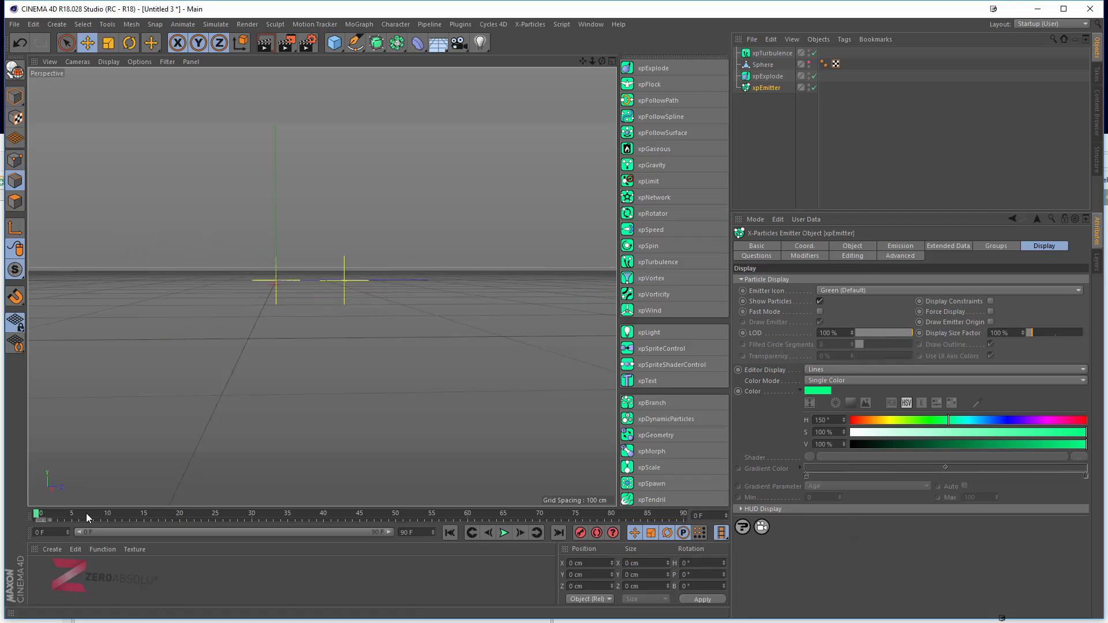
pyautogui.click(504, 532)
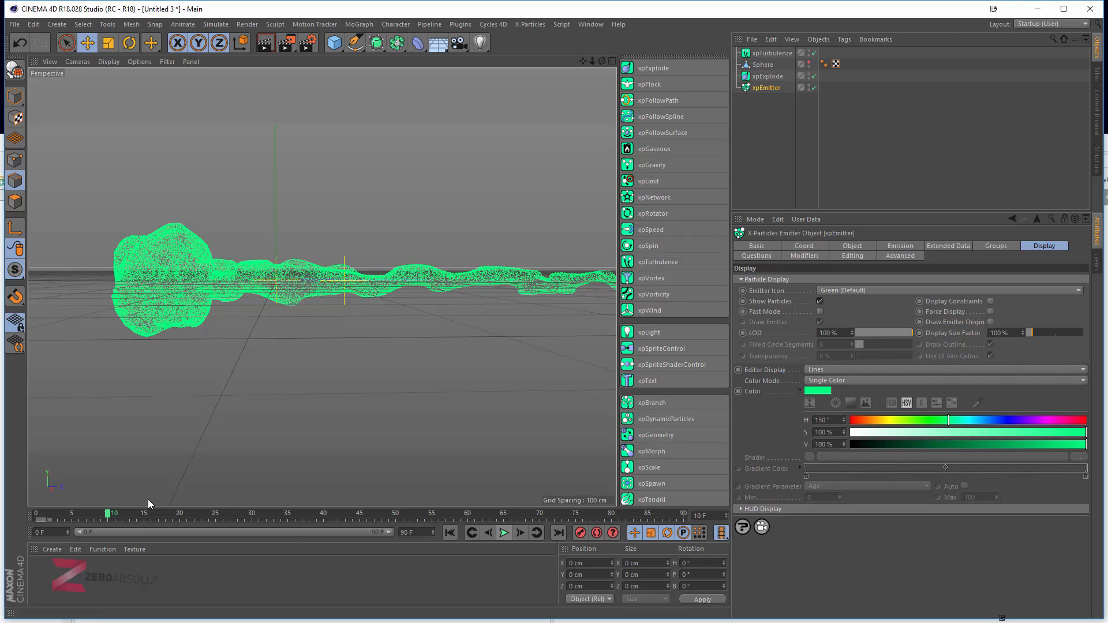
pyautogui.moveTo(37, 513); pyautogui.dragTo(215, 517)
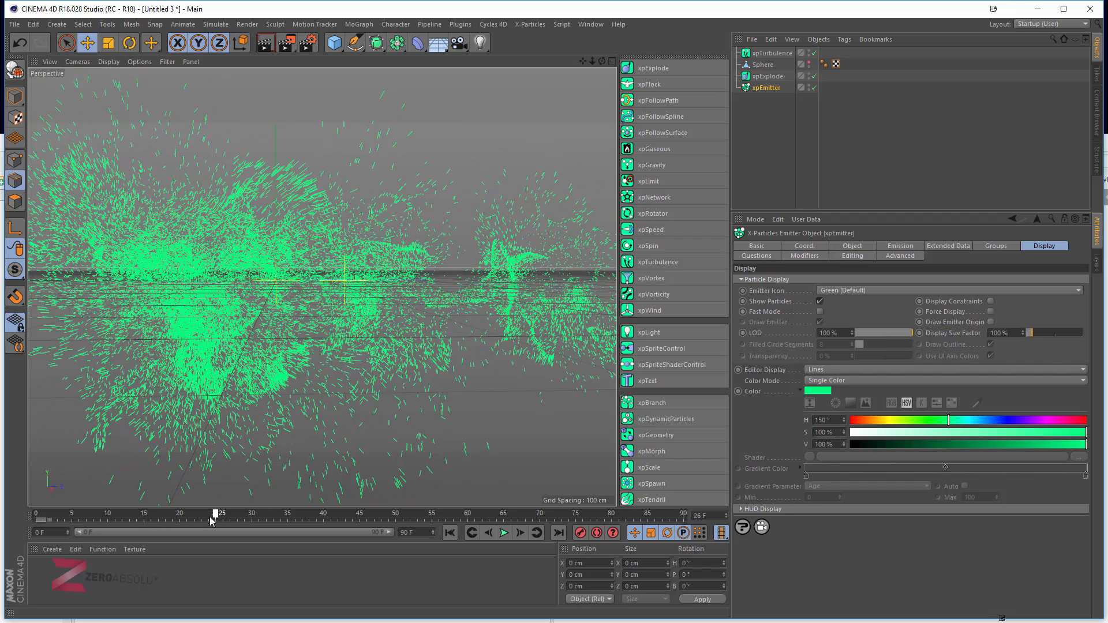
pyautogui.click(44, 520)
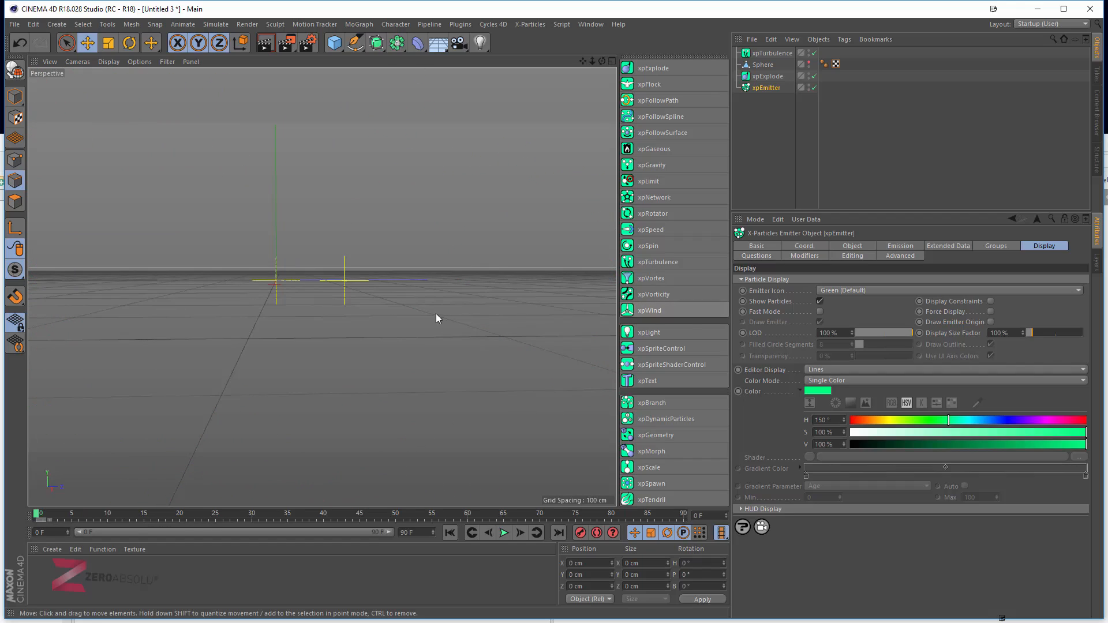
pyautogui.moveTo(36, 515); pyautogui.dragTo(68, 517)
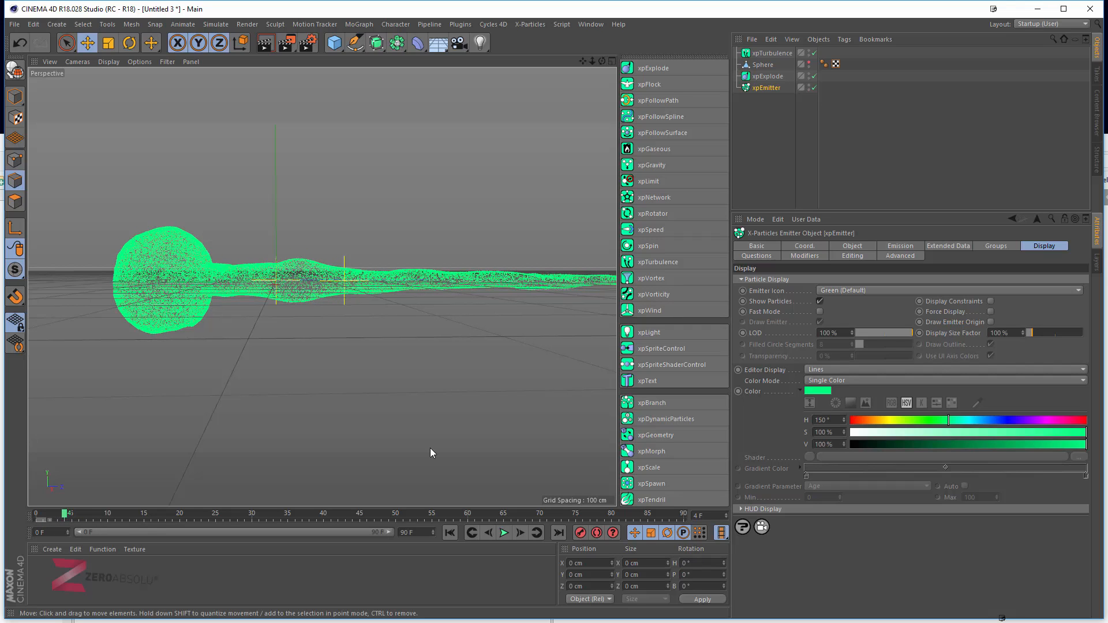
# Step: Lower the xpTurbulence modifier's curl Blend to 5 % and rewind the simulation to frame 0
pyautogui.click(769, 54)
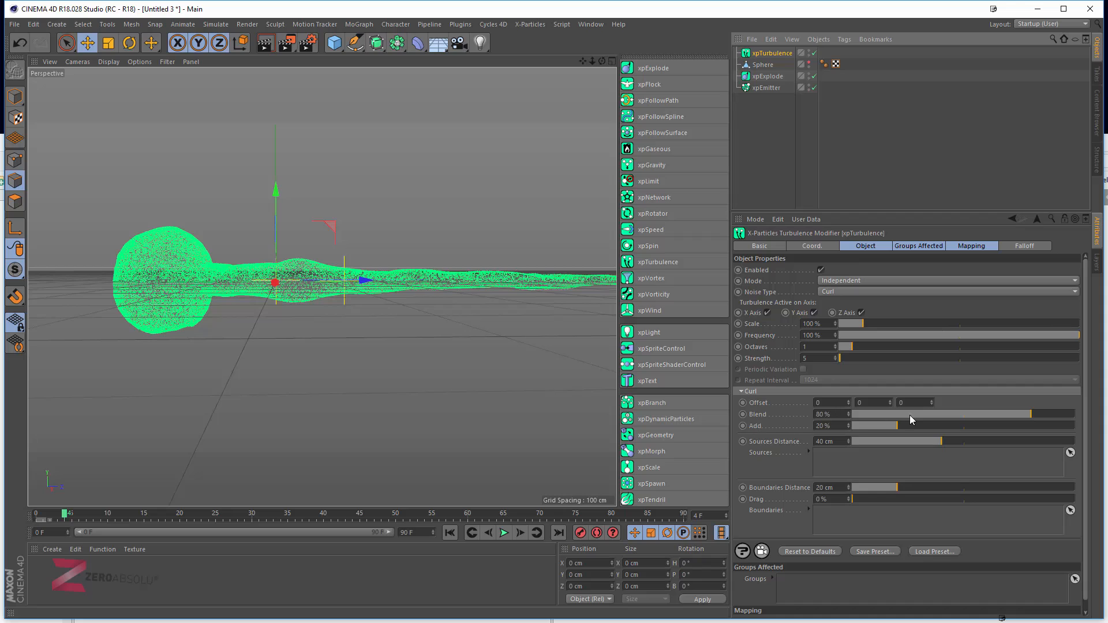
pyautogui.moveTo(933, 413); pyautogui.dragTo(862, 414)
pyautogui.click(37, 513)
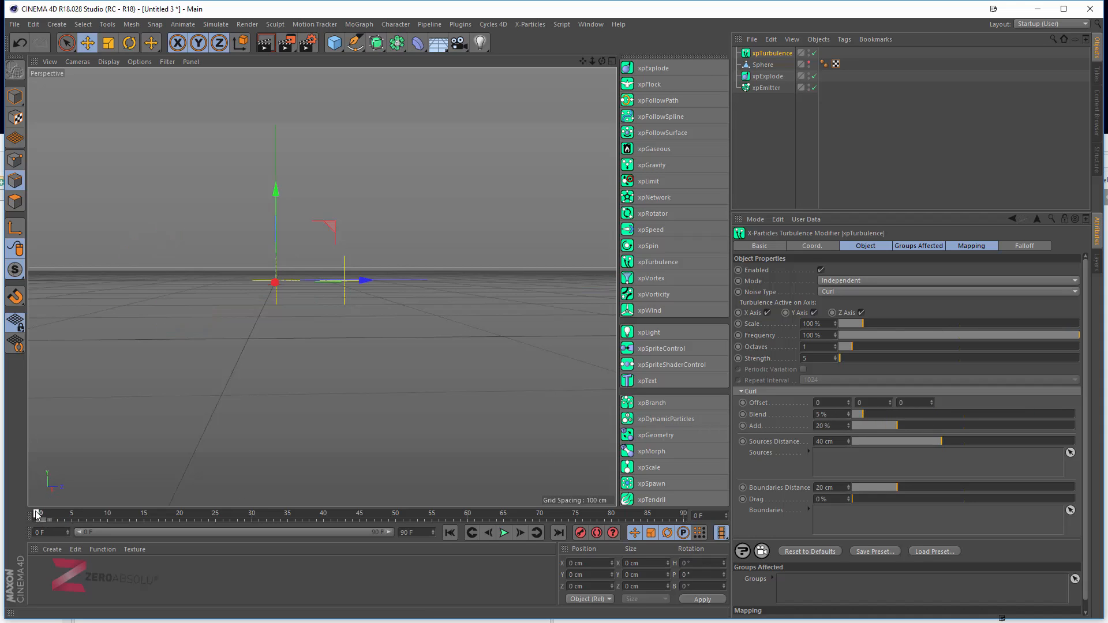
# Step: Preview the simulation to frame 54 and again to frame 69, examining how the blended curl turbulence shapes the explosion
pyautogui.moveTo(37, 513); pyautogui.dragTo(422, 522)
pyautogui.keyDown('alt'); pyautogui.moveTo(421, 448); pyautogui.dragTo(390, 357); pyautogui.keyUp('alt')
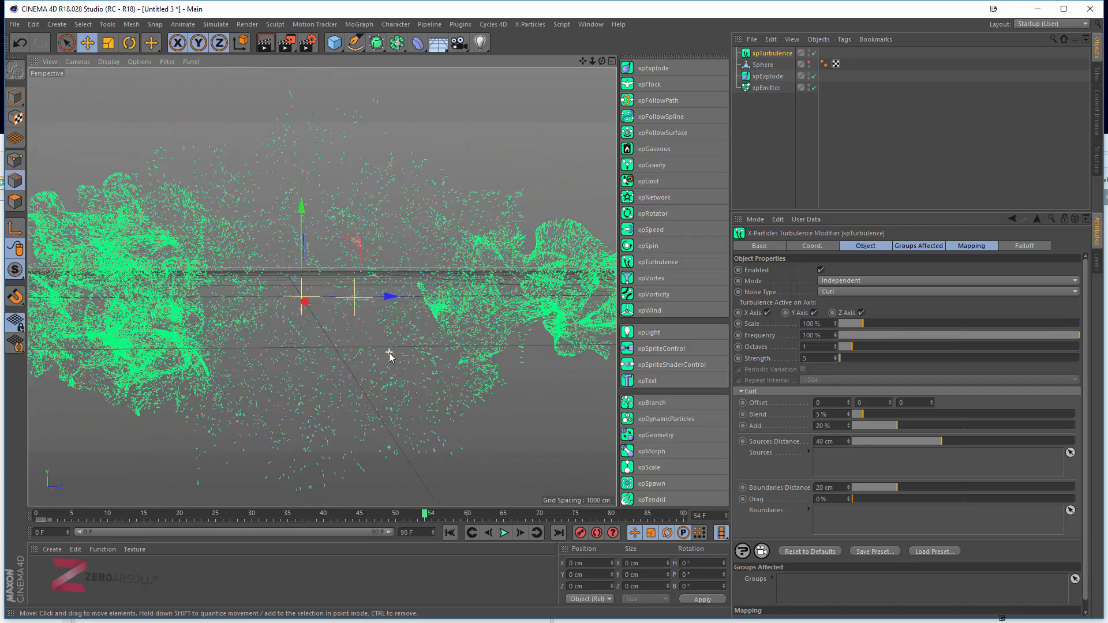
pyautogui.scroll(-5, 389, 357)
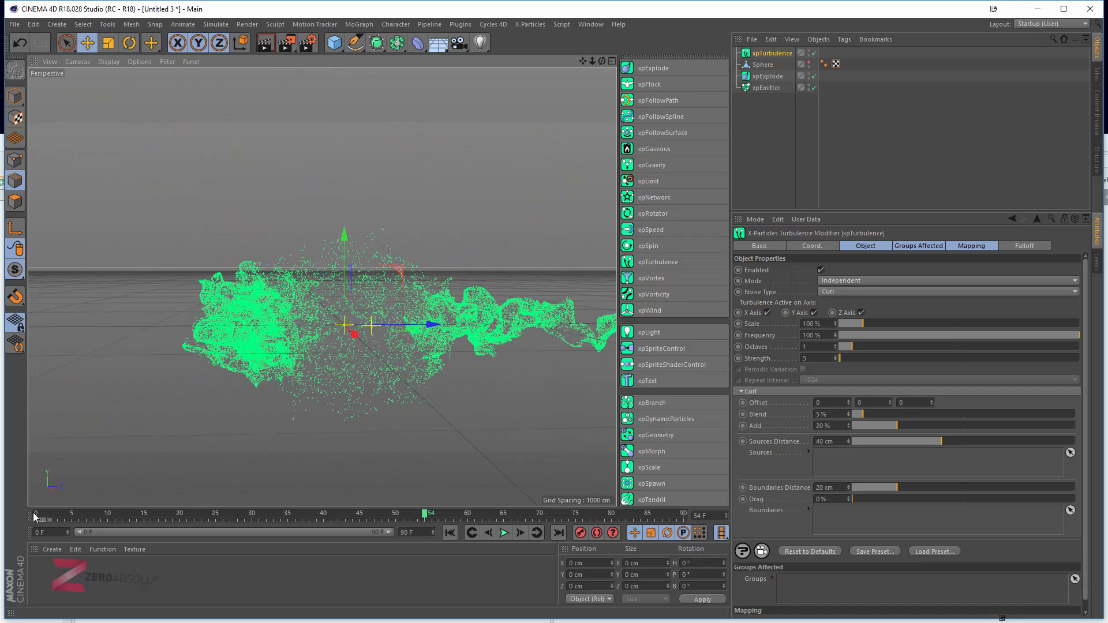
pyautogui.moveTo(33, 516); pyautogui.dragTo(565, 493)
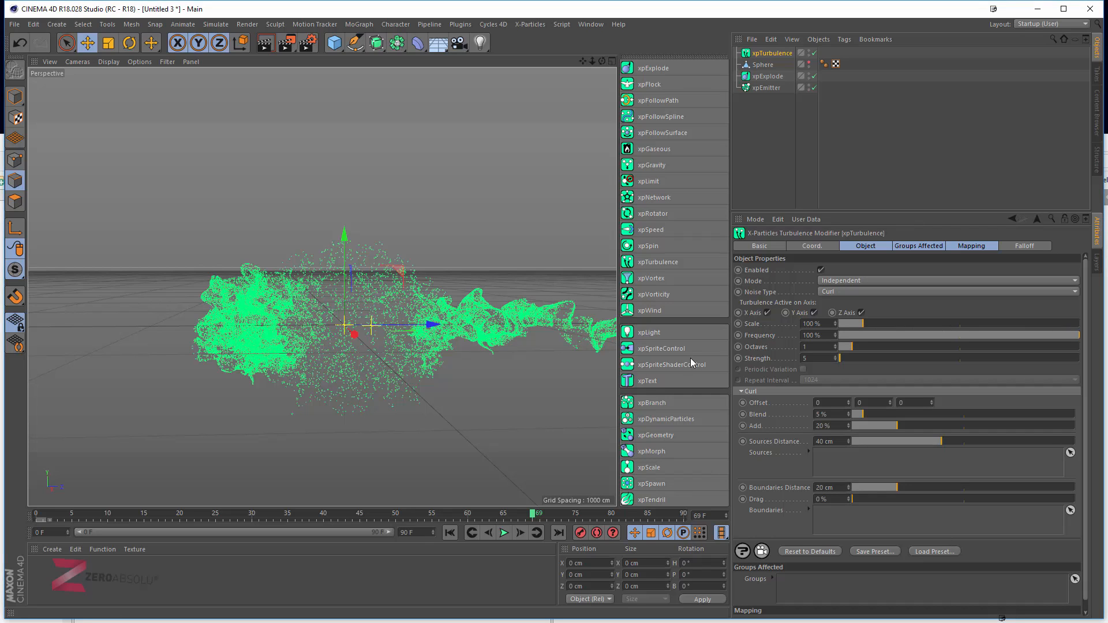
# Step: Keyframe the xpExplode modifier's Enabled option off at frame 19 and on at frame 20, and advance the simulation to frame 30
pyautogui.click(770, 77)
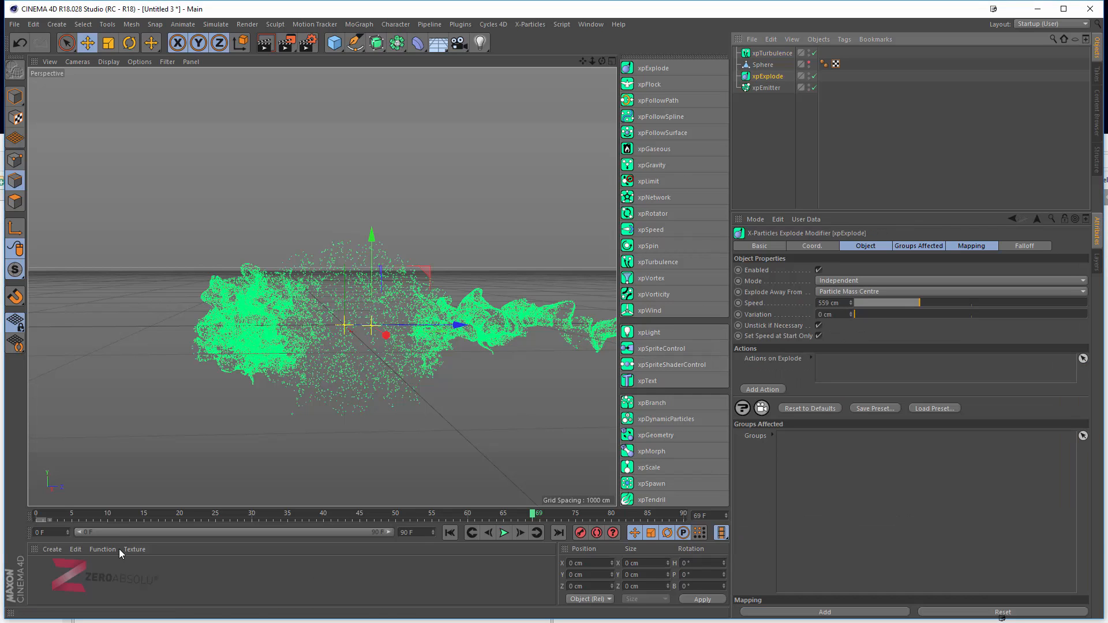
pyautogui.moveTo(49, 519); pyautogui.dragTo(180, 523)
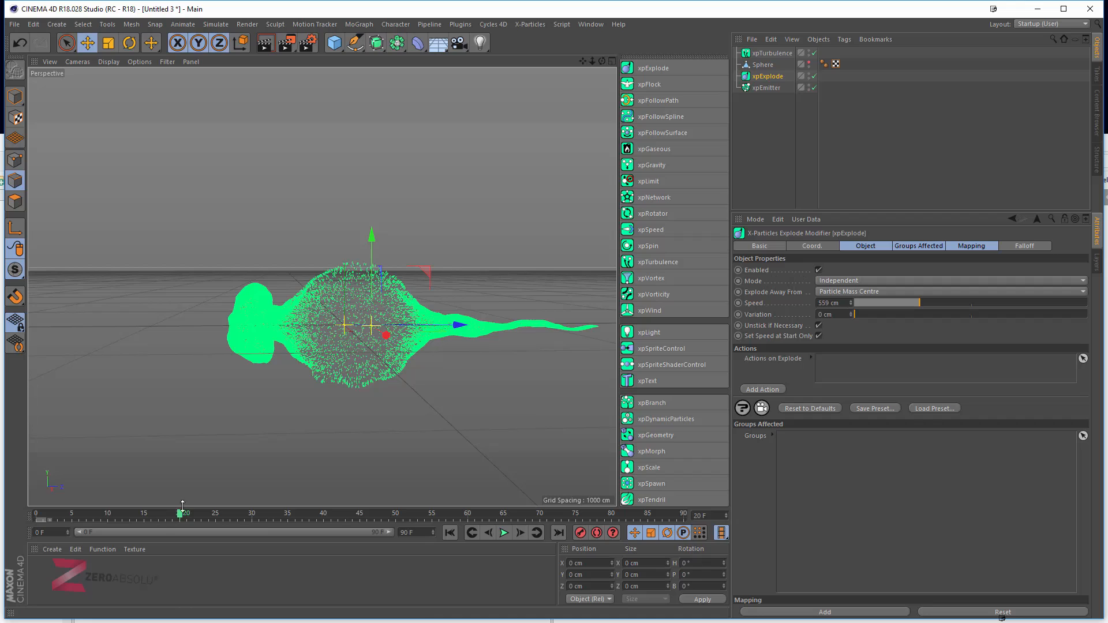
pyautogui.moveTo(180, 516); pyautogui.dragTo(173, 516)
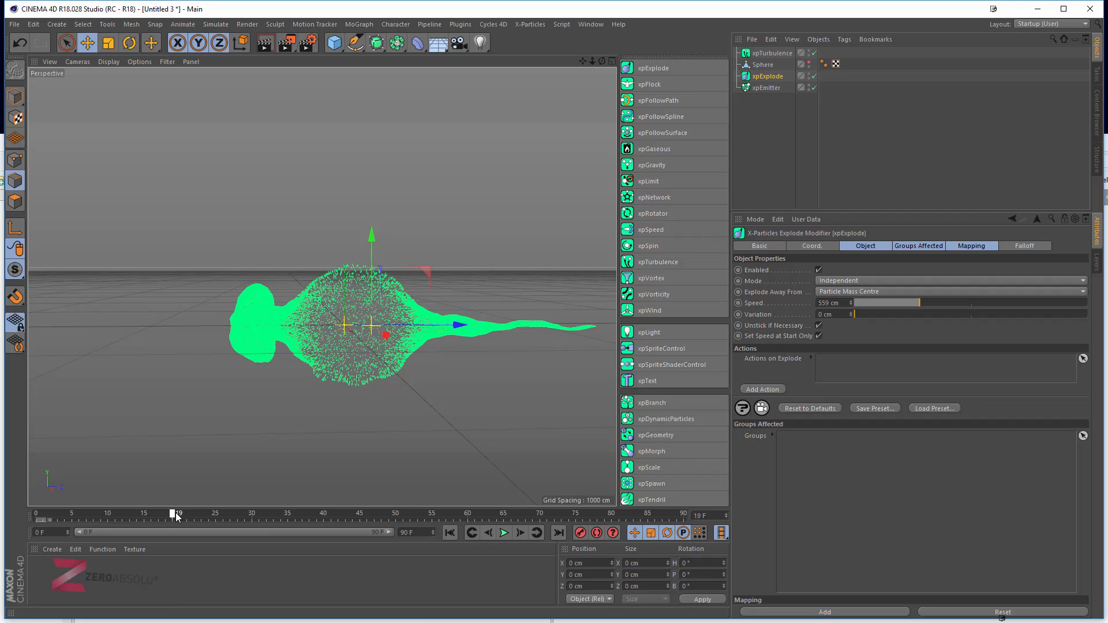
pyautogui.click(819, 270)
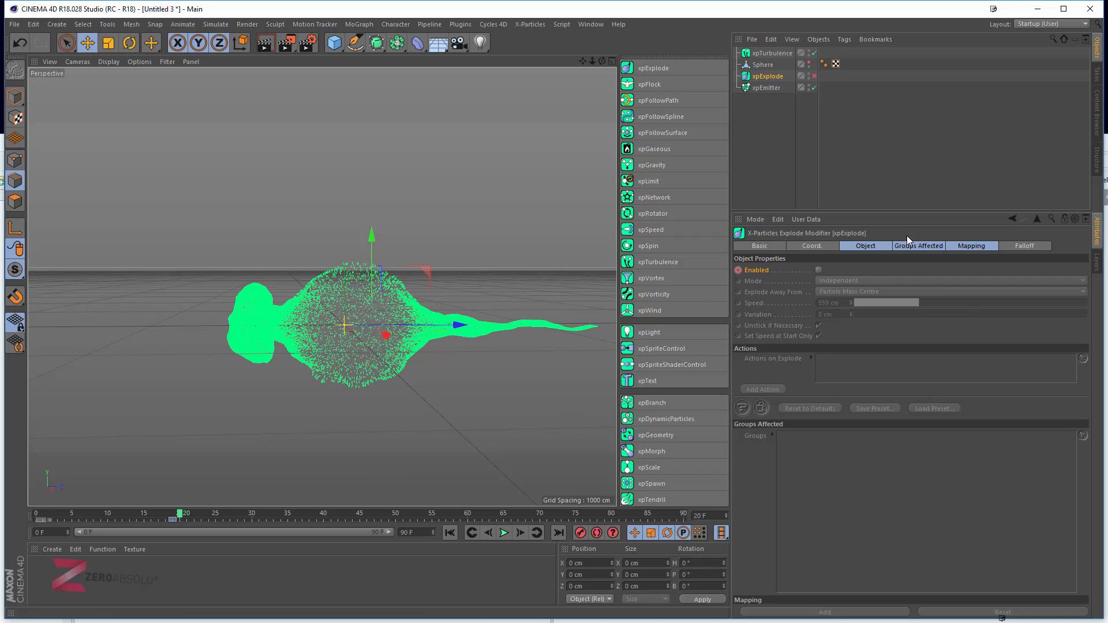
pyautogui.click(819, 270)
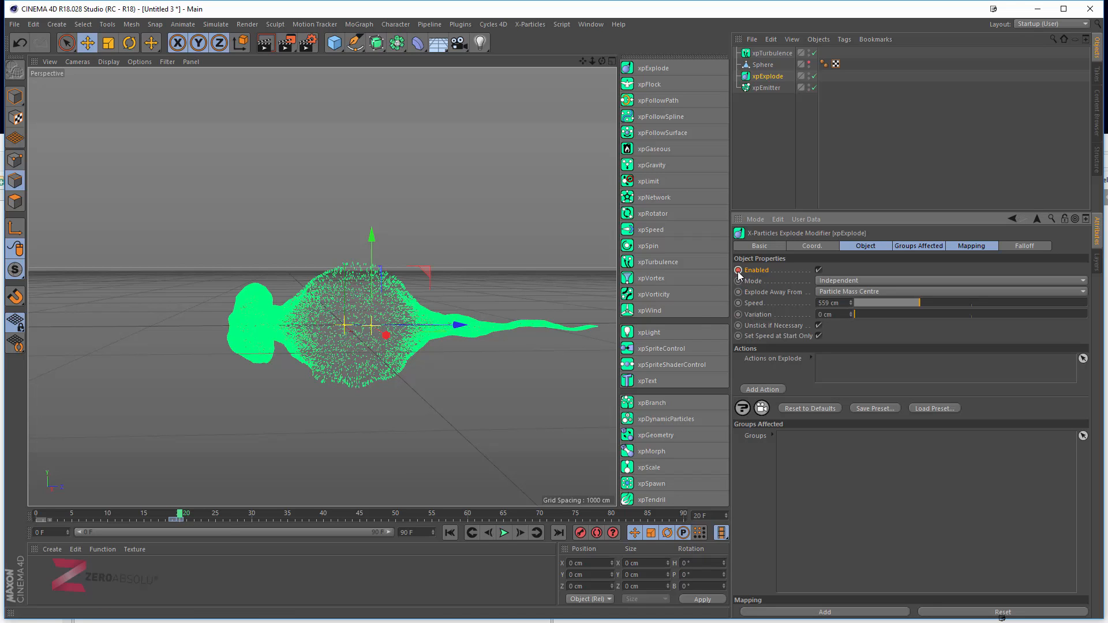
pyautogui.moveTo(180, 517); pyautogui.dragTo(252, 516)
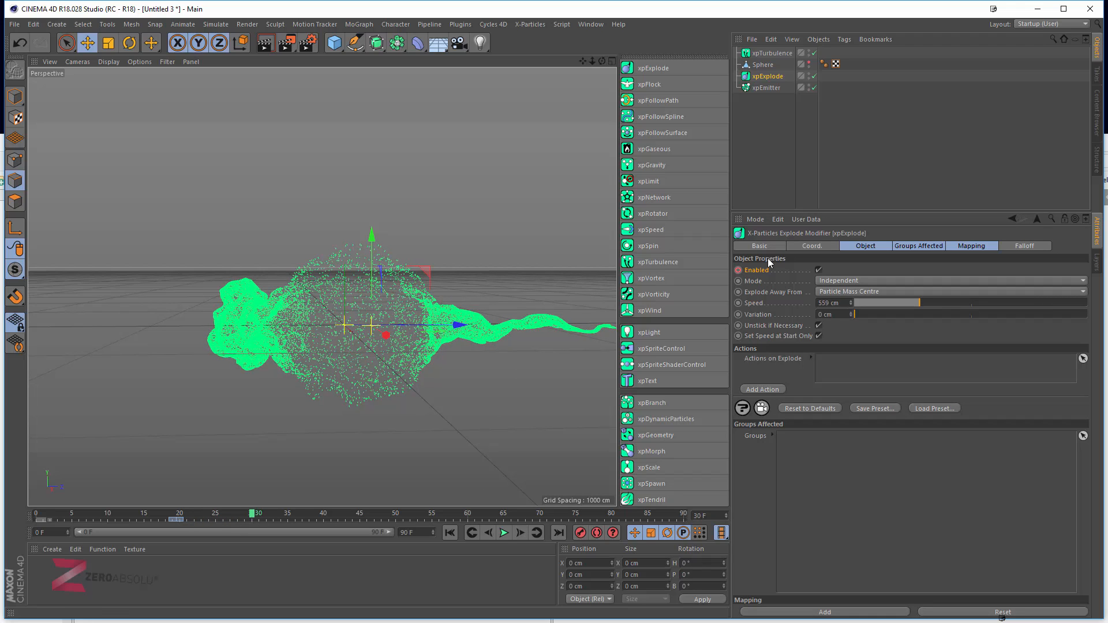
# Step: Keyframe xpExplode's Enabled option on at frame 30 and off at frame 31, and scrub through the simulation to preview the timed explosion
pyautogui.keyDown('ctrl'); pyautogui.click(739, 270); pyautogui.keyUp('ctrl')
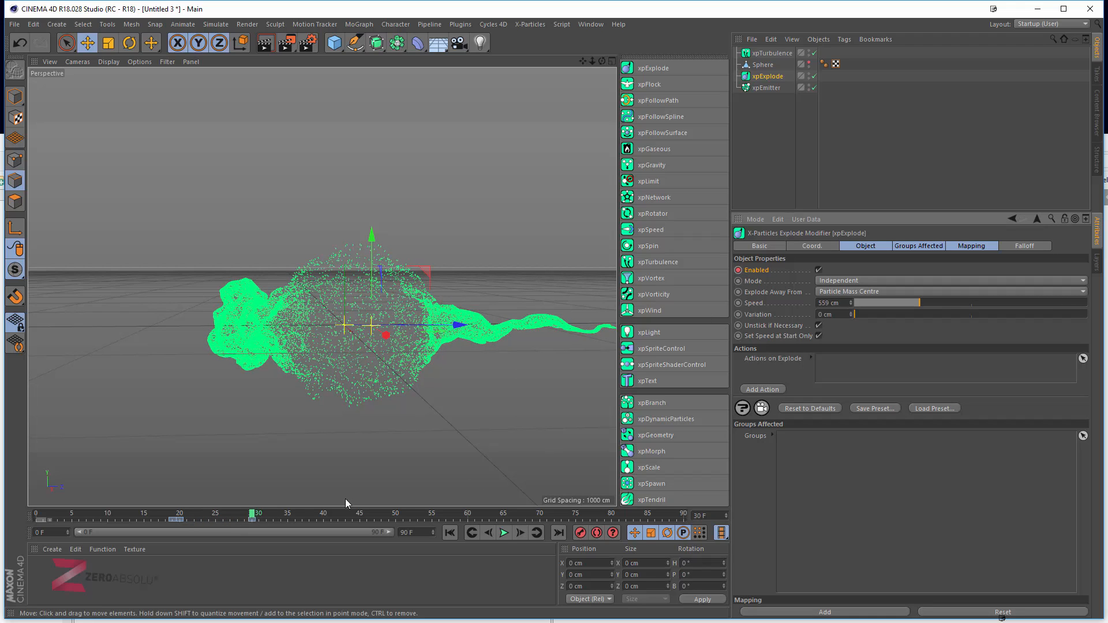
pyautogui.click(259, 519)
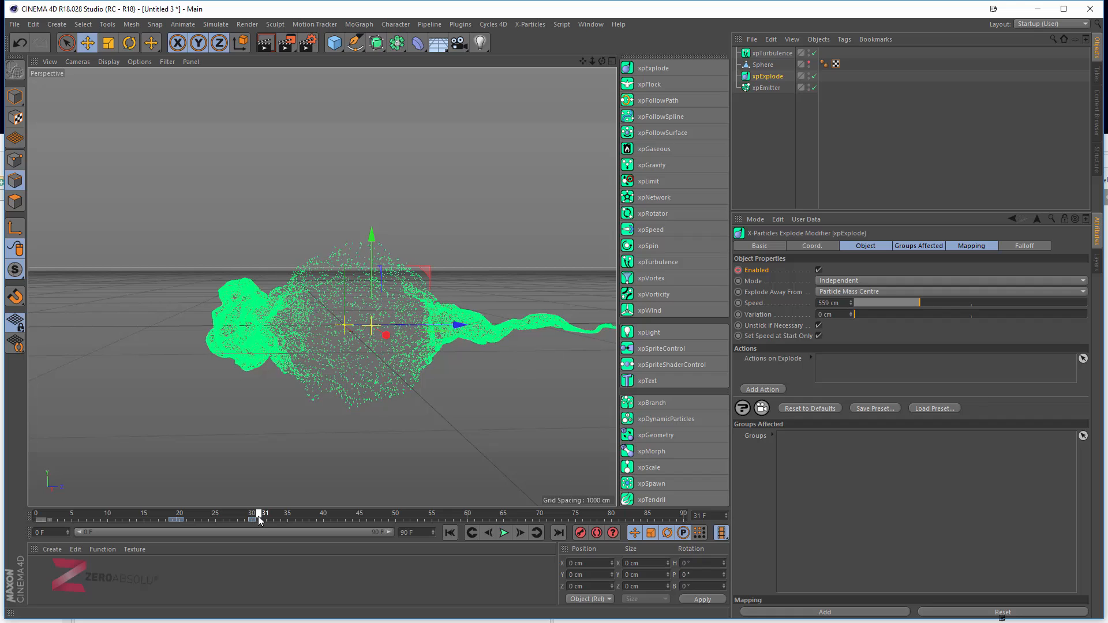
pyautogui.click(818, 270)
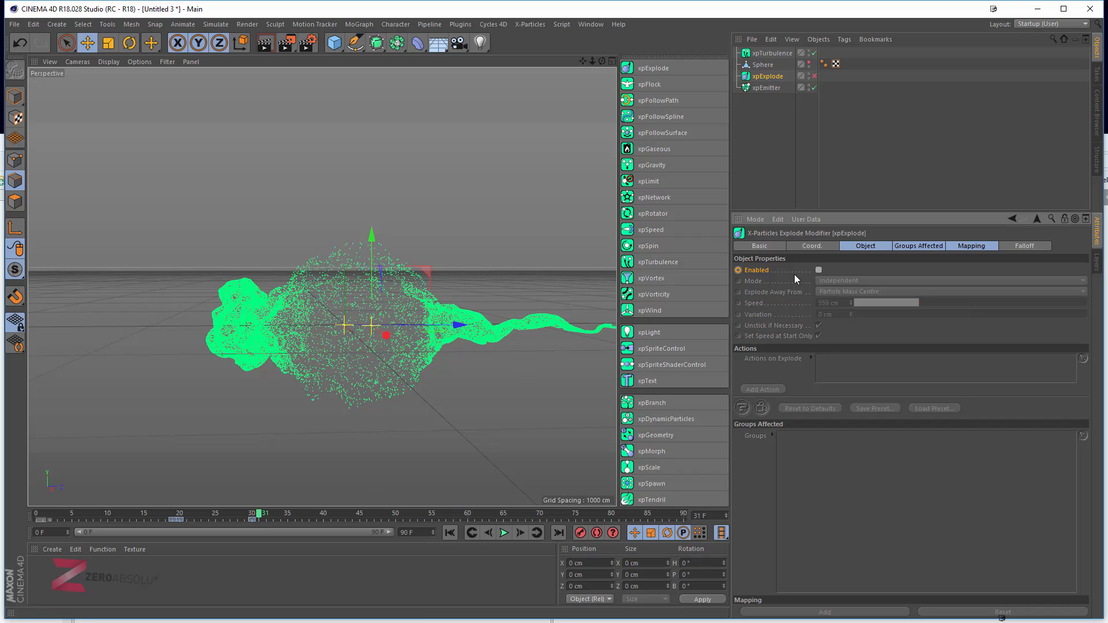
pyautogui.keyDown('ctrl'); pyautogui.click(738, 270); pyautogui.keyUp('ctrl')
pyautogui.moveTo(47, 511); pyautogui.dragTo(263, 520)
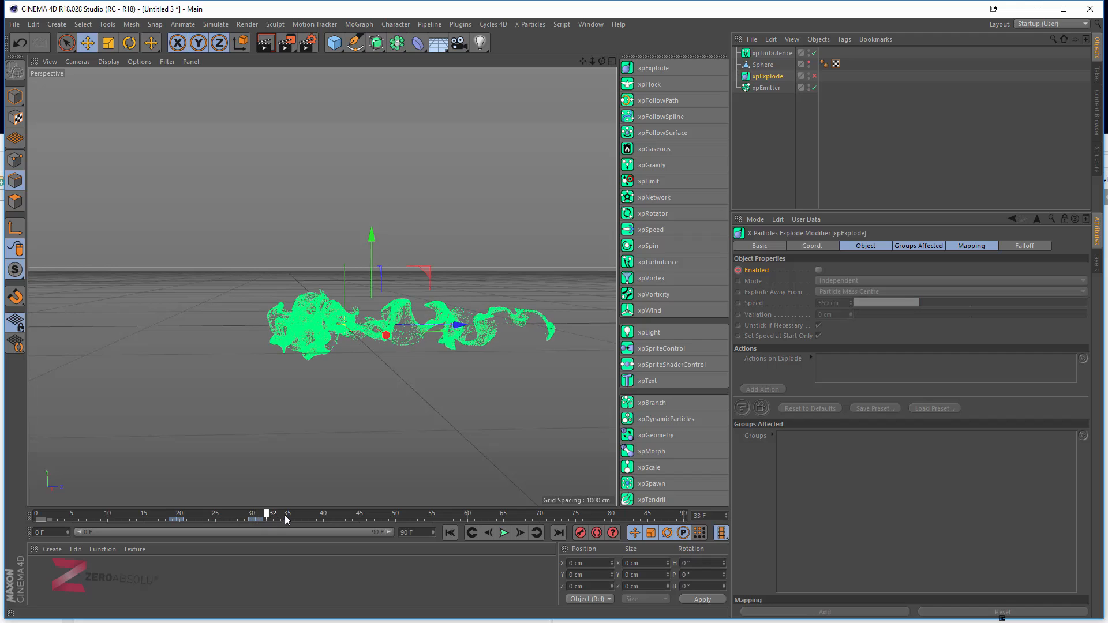
pyautogui.moveTo(339, 520); pyautogui.dragTo(244, 516)
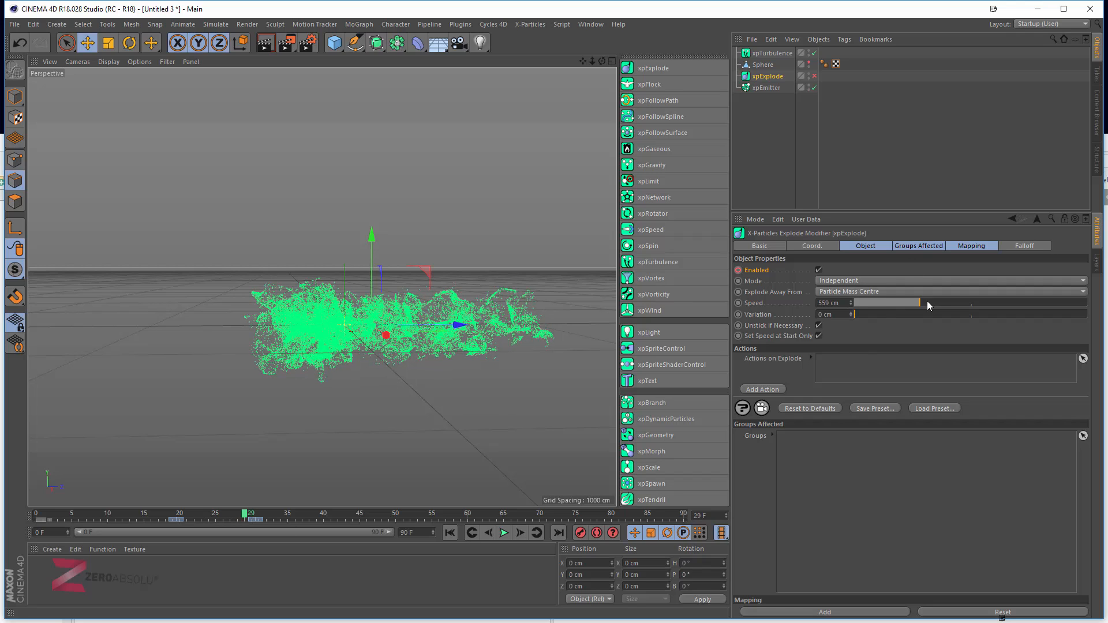
# Step: Raise the xpExplode Speed to 1254 cm, replay the simulation from the start to frame 44 and examine the particles up close
pyautogui.moveTo(927, 301); pyautogui.dragTo(968, 298)
pyautogui.click(451, 532)
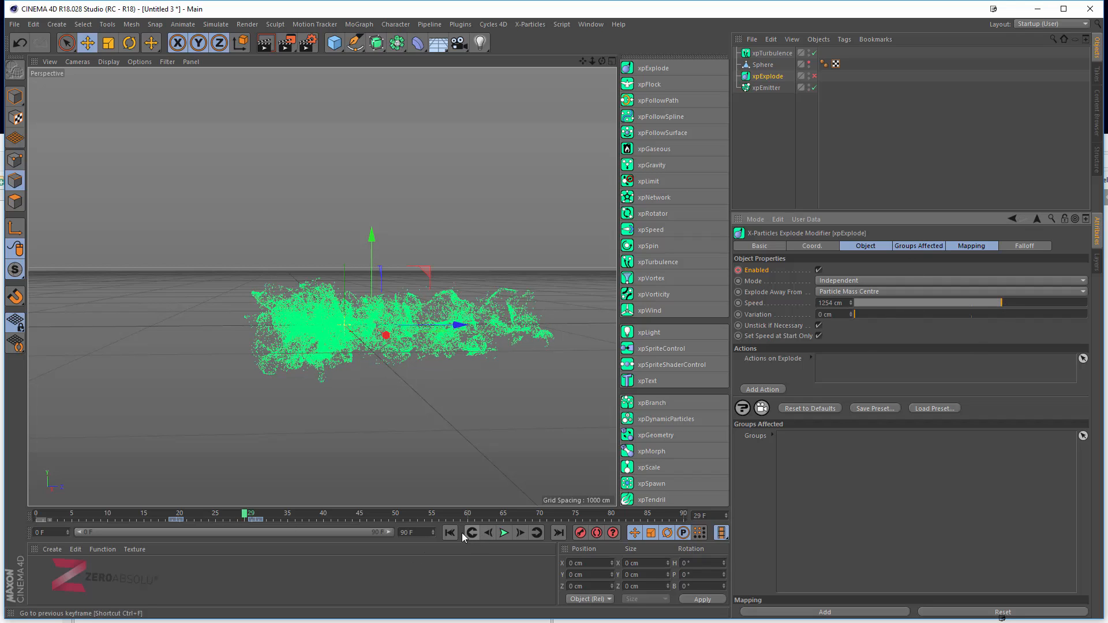
pyautogui.click(504, 532)
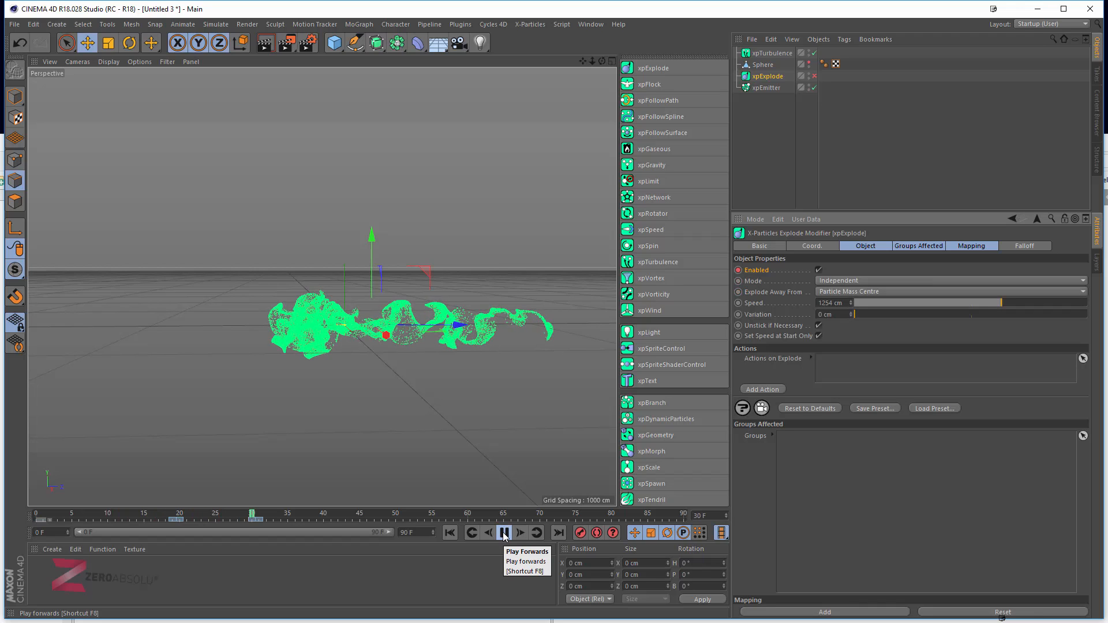
pyautogui.click(504, 532)
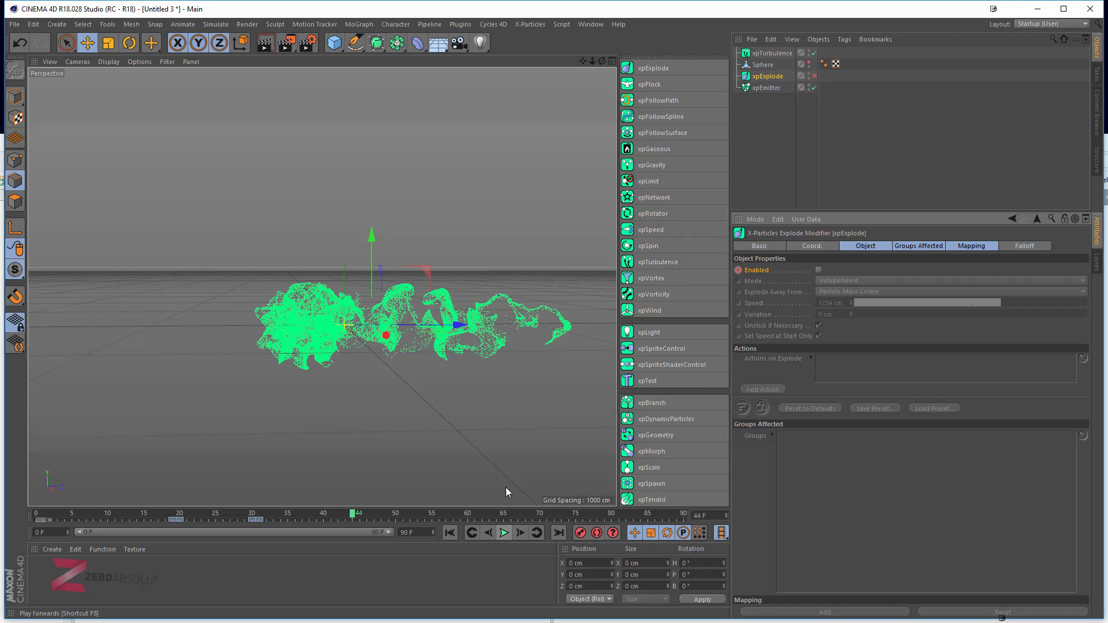
pyautogui.scroll(3, 440, 341)
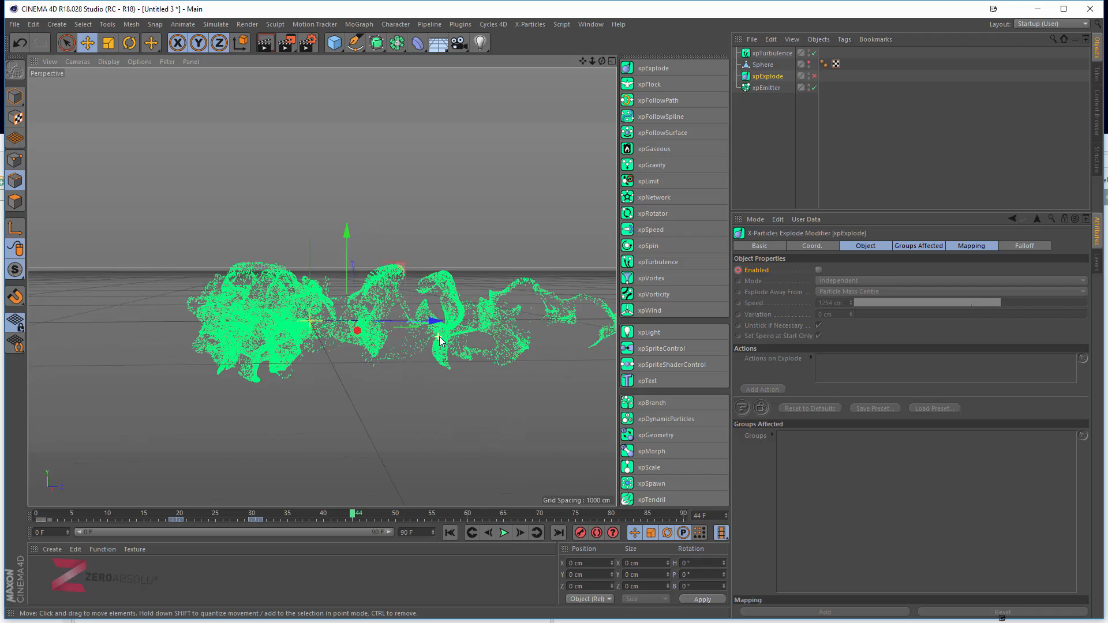
pyautogui.scroll(2, 440, 341)
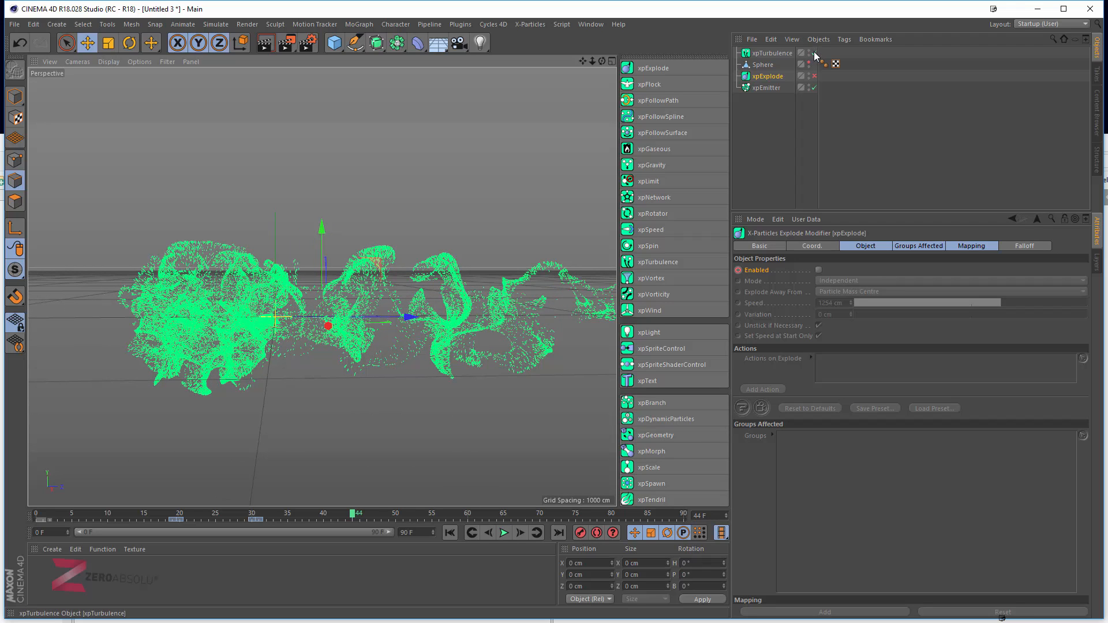
# Step: Lower the xpTurbulence modifier's curl Blend to 2 % and preview the simulation from the start to frame 48
pyautogui.click(786, 53)
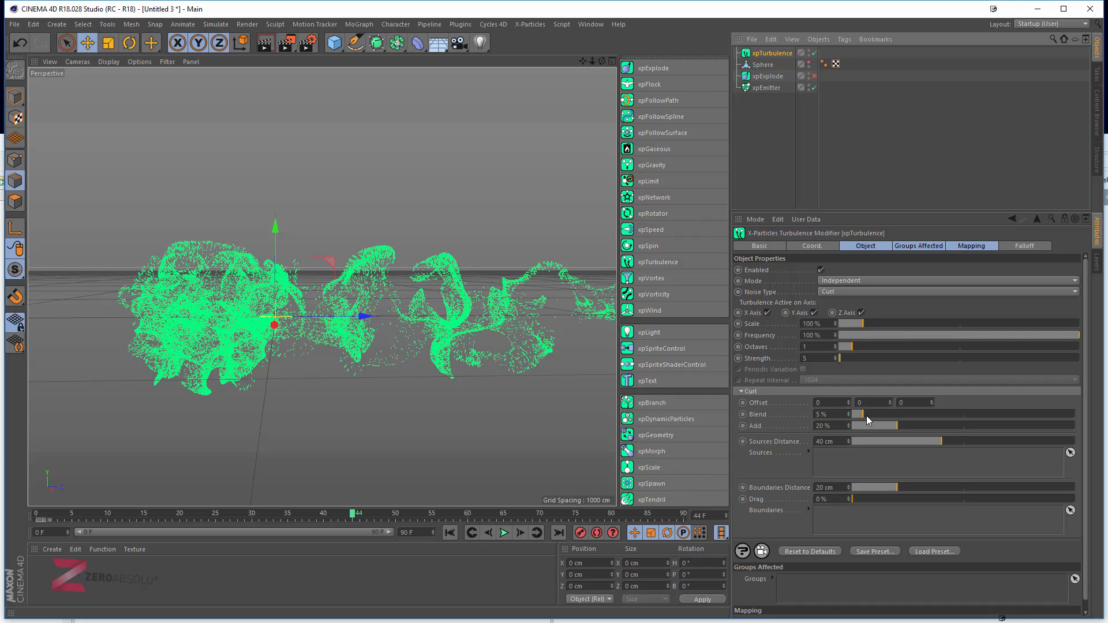
pyautogui.moveTo(863, 414); pyautogui.dragTo(857, 416)
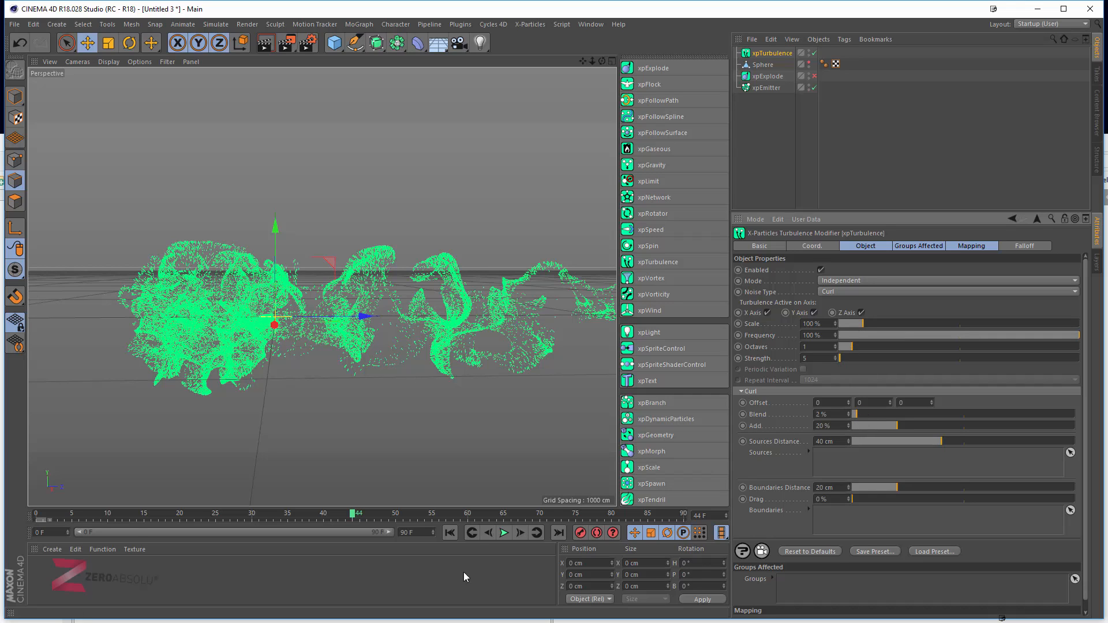
pyautogui.moveTo(36, 515); pyautogui.dragTo(382, 517)
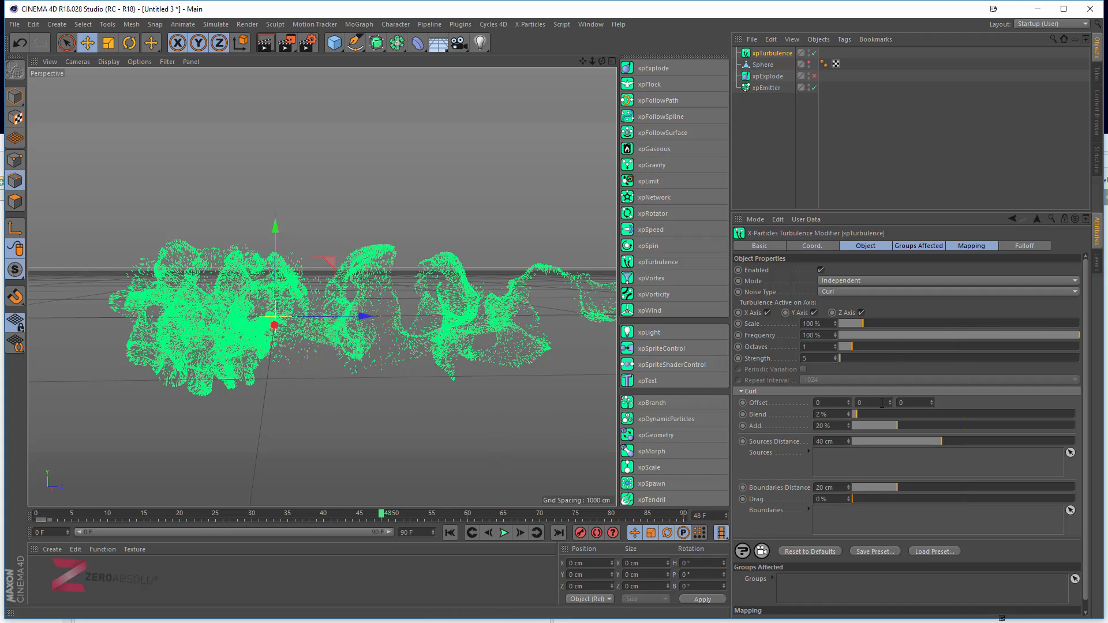
# Step: Disable the xpTurbulence modifier and scrub through the simulation to preview the particles without turbulence
pyautogui.click(814, 53)
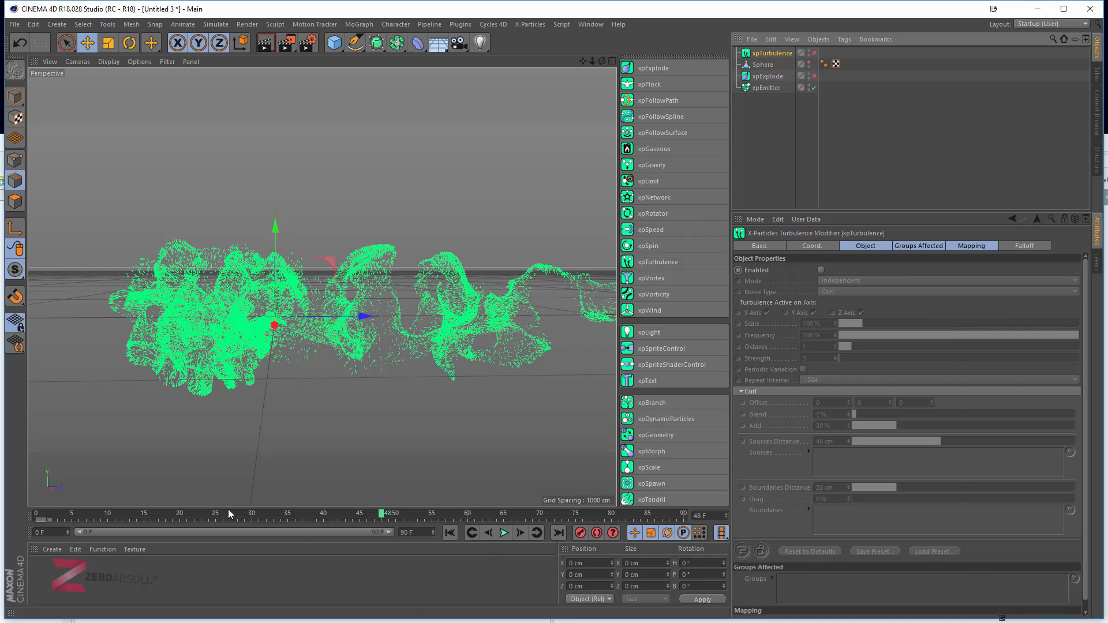
pyautogui.moveTo(40, 512); pyautogui.dragTo(221, 516)
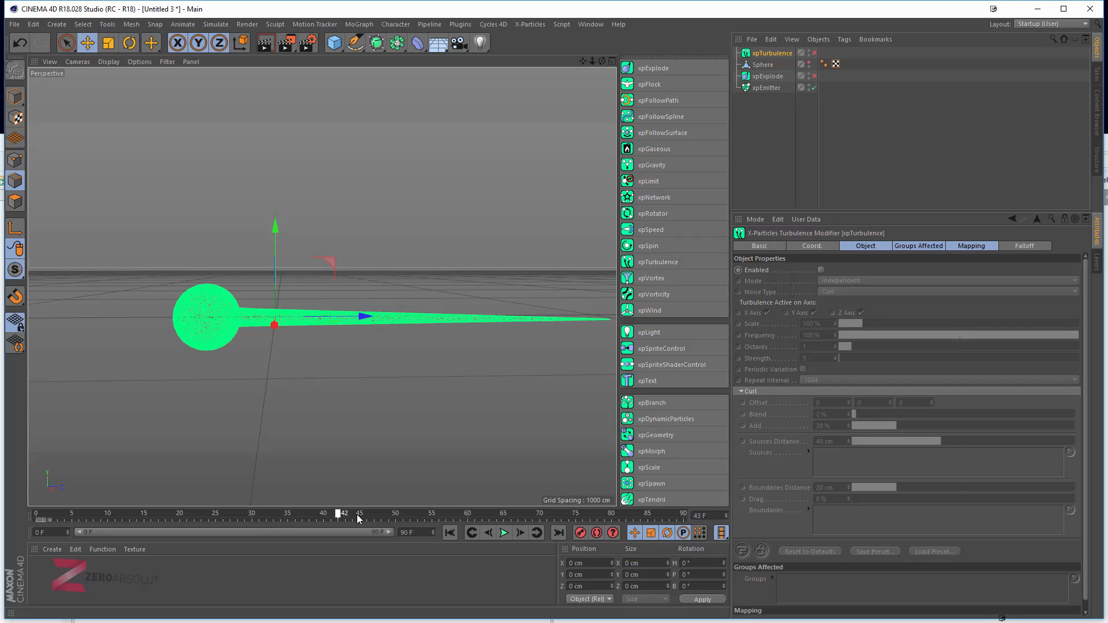
pyautogui.moveTo(358, 518); pyautogui.dragTo(151, 514)
pyautogui.moveTo(395, 506); pyautogui.dragTo(330, 490)
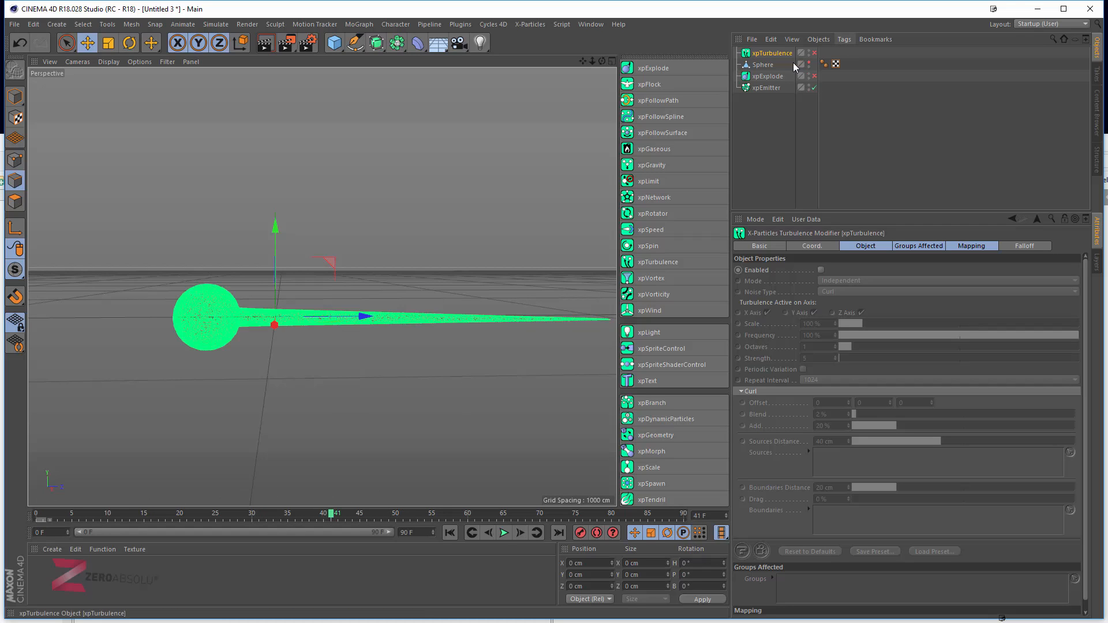
# Step: Re-enable the xpExplode and xpTurbulence modifiers and preview the simulation to frame 67 and again to frame 48
pyautogui.click(767, 76)
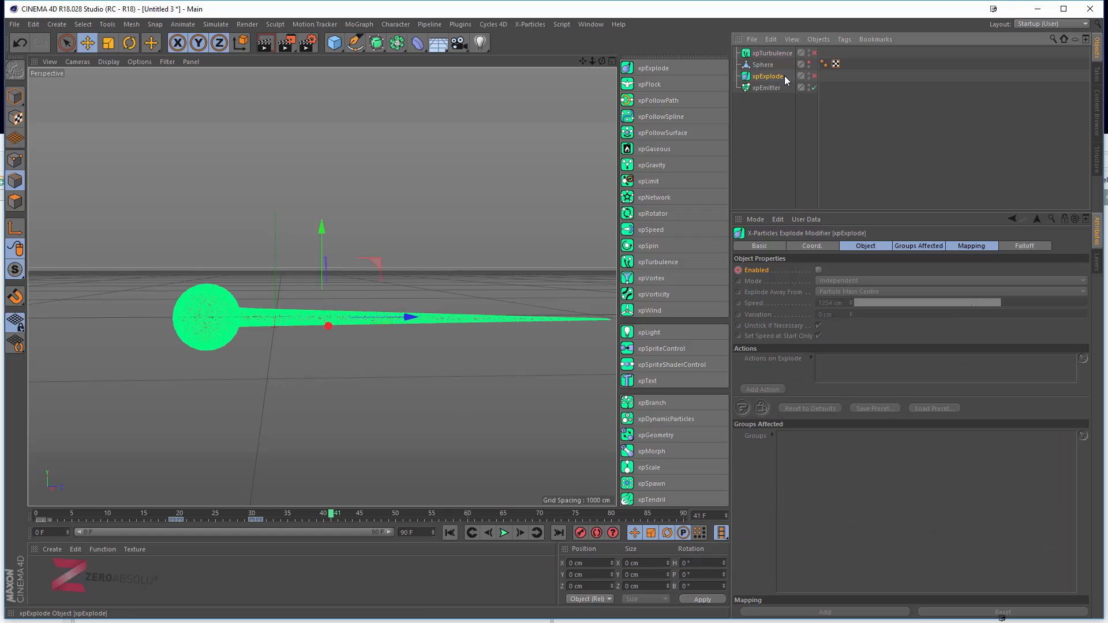
pyautogui.click(815, 75)
pyautogui.click(814, 52)
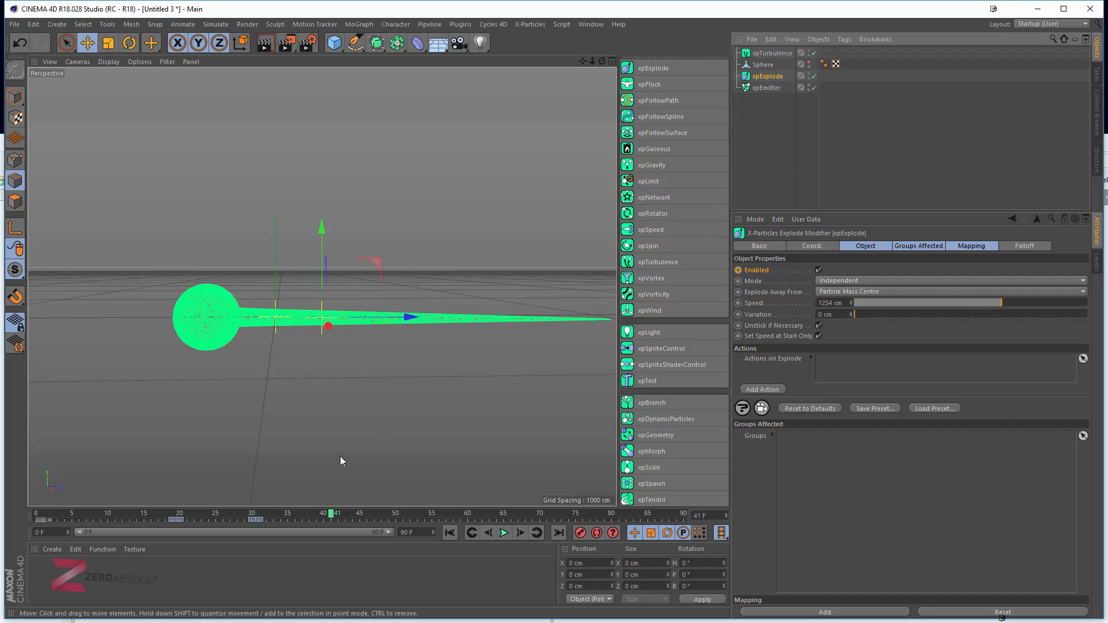
pyautogui.moveTo(39, 514)
pyautogui.mouseDown()
pyautogui.moveTo(282, 498)
pyautogui.moveTo(517, 503)
pyautogui.mouseUp()
pyautogui.scroll(-6, 390, 302)
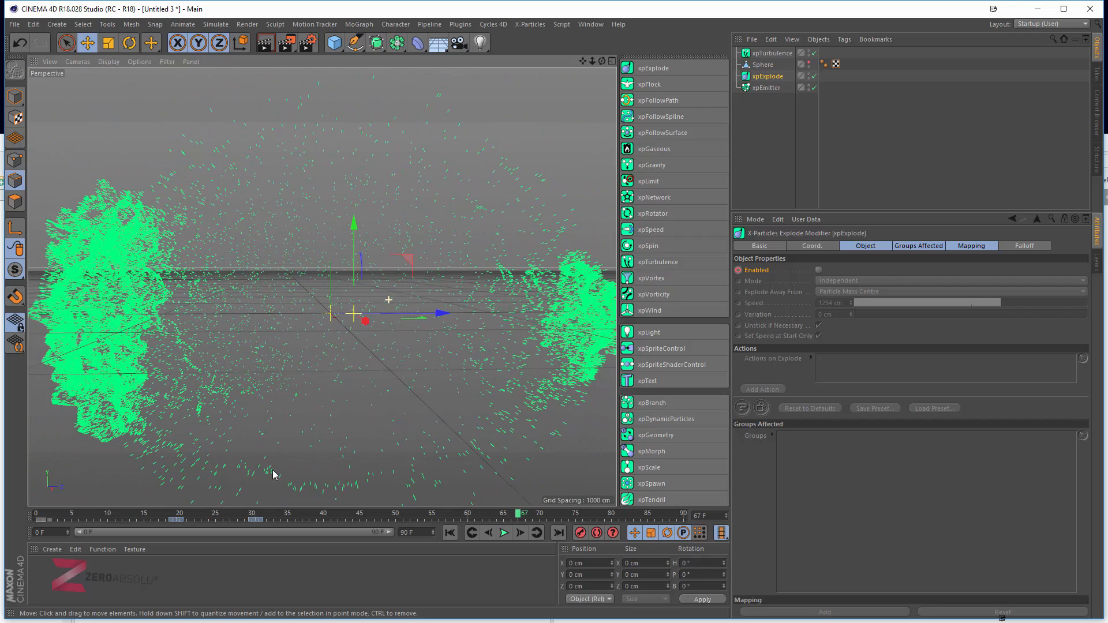
pyautogui.click(153, 513)
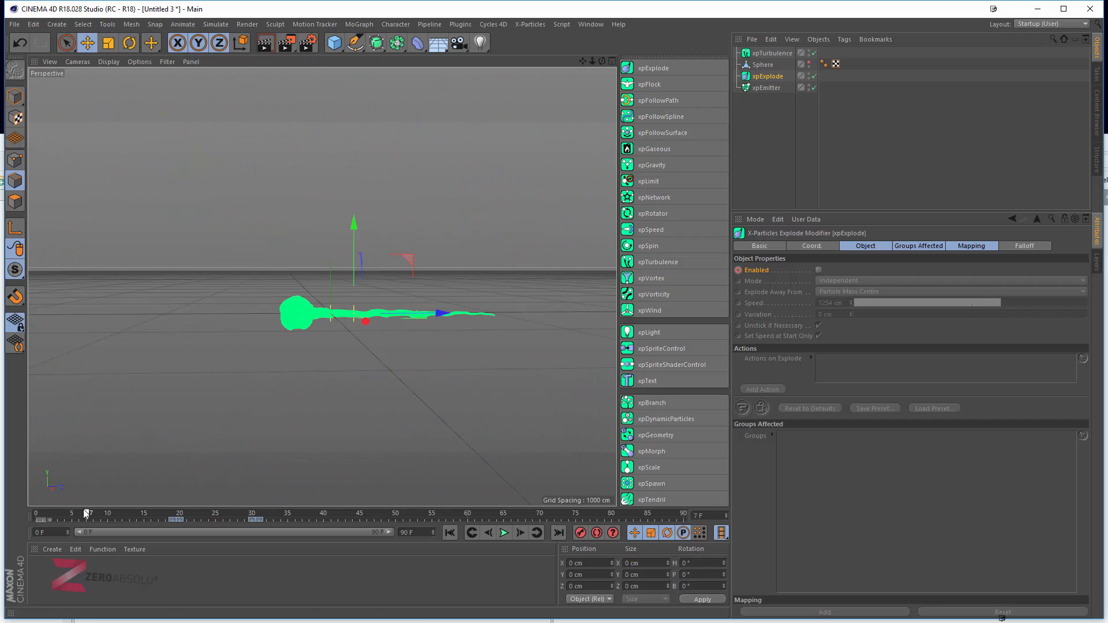
pyautogui.moveTo(153, 511); pyautogui.dragTo(381, 513)
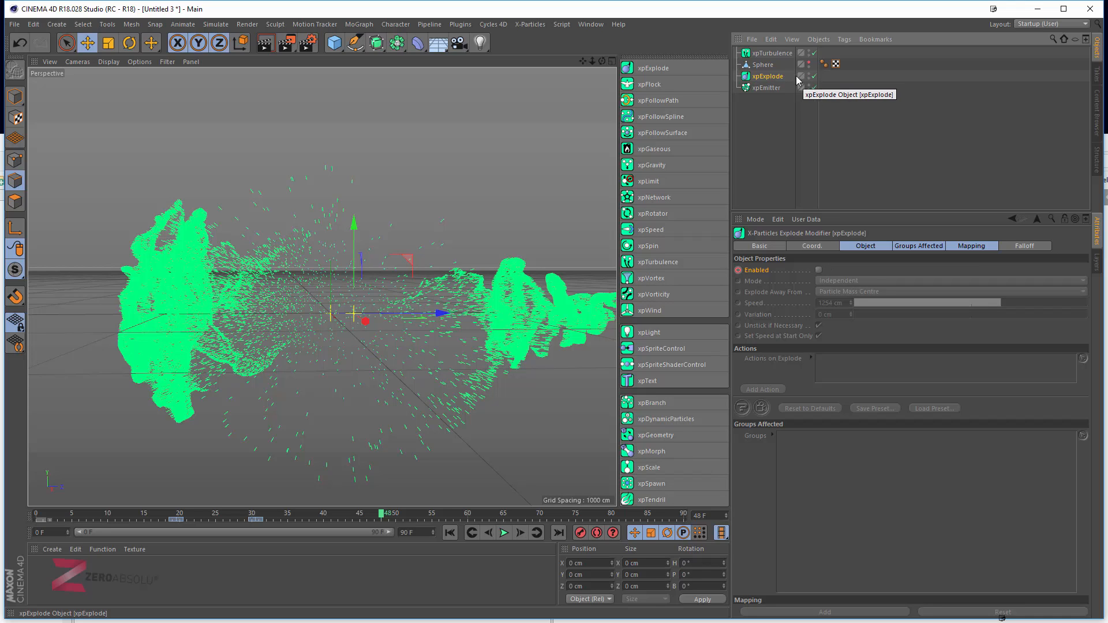
# Step: Replace the keyframed xpExplode modifier with a newly added xpExplode modifier
pyautogui.press('Delete')
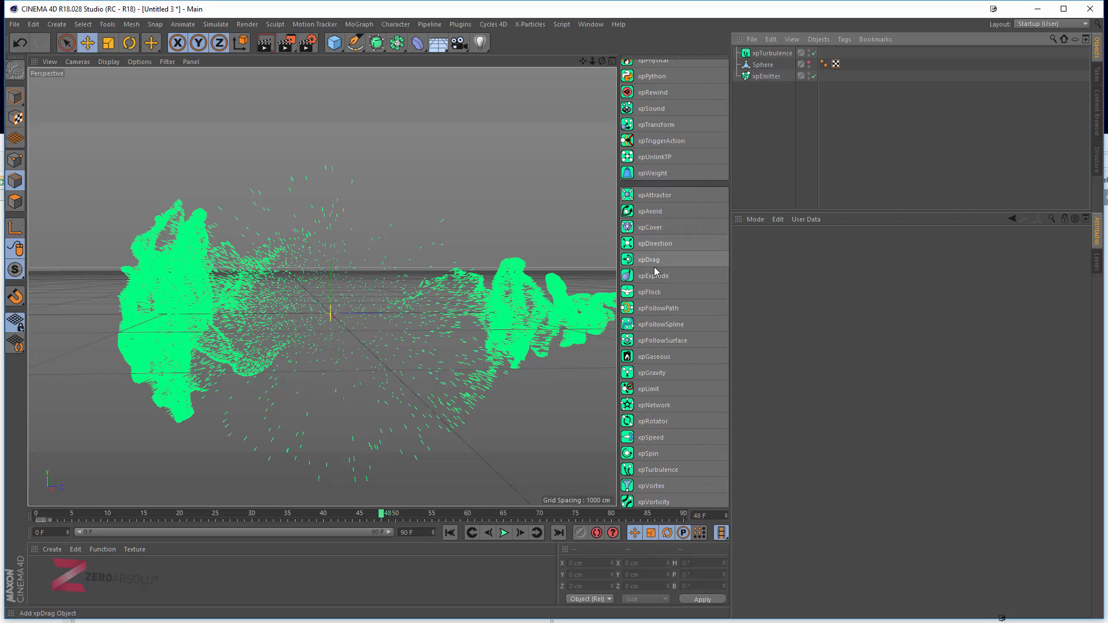
pyautogui.click(651, 276)
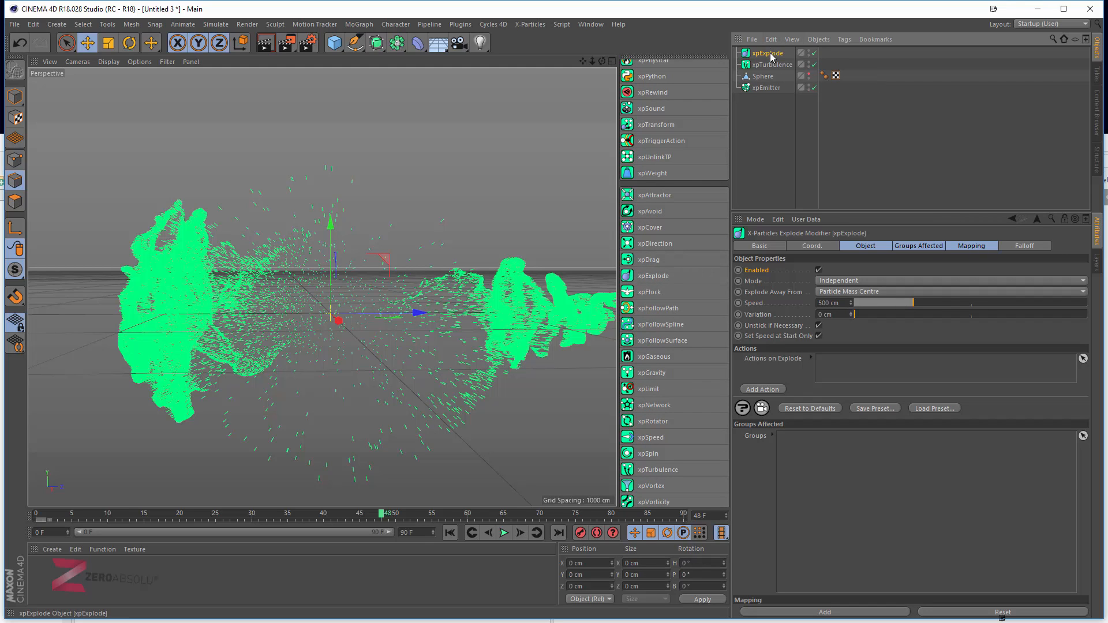
# Step: Add a question to the xpEmitter that tests particle age, and set its Age to 20 F
pyautogui.click(775, 88)
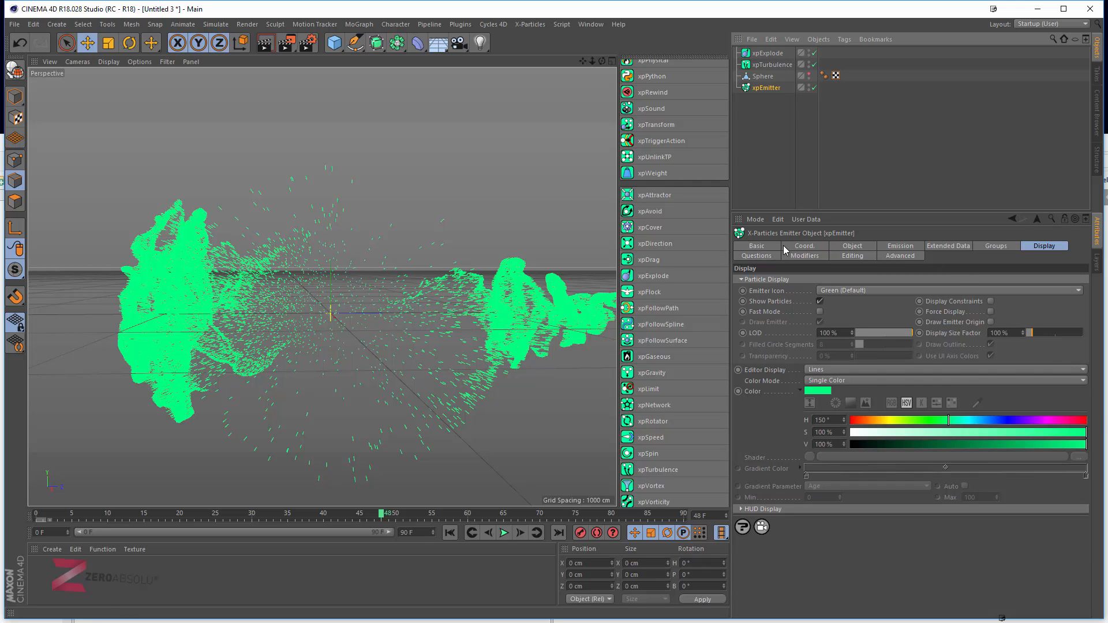
pyautogui.click(763, 256)
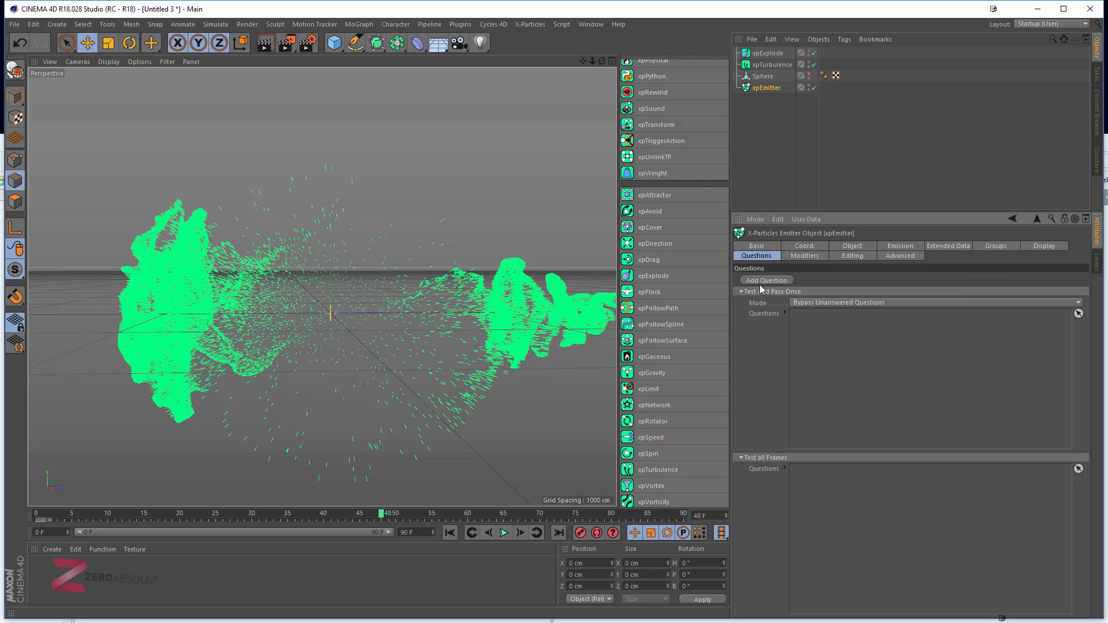
pyautogui.click(762, 281)
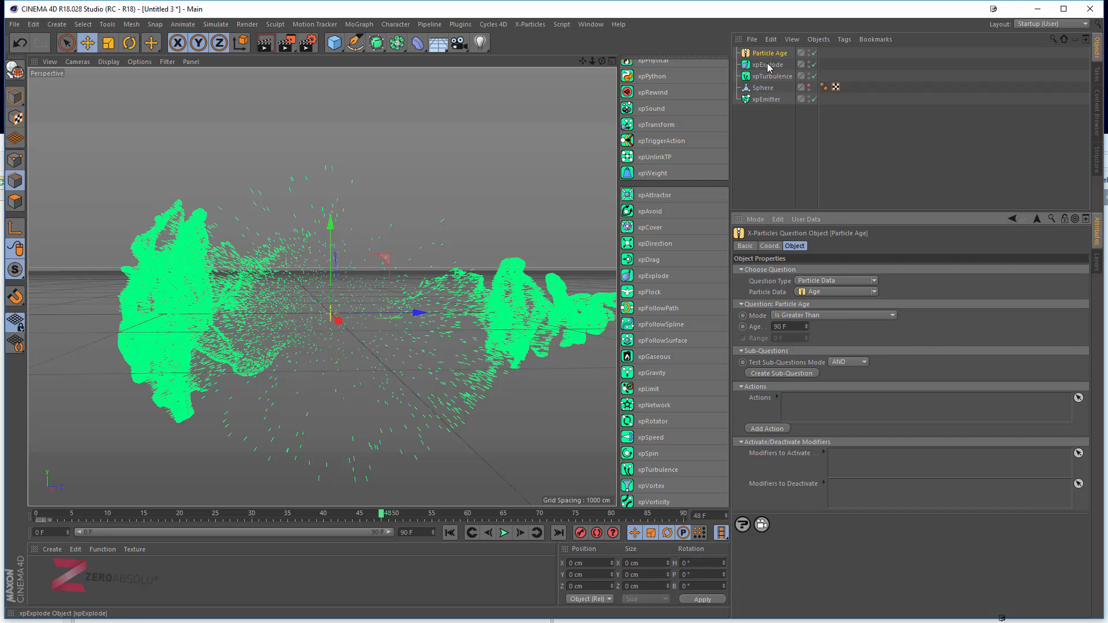
pyautogui.click(768, 99)
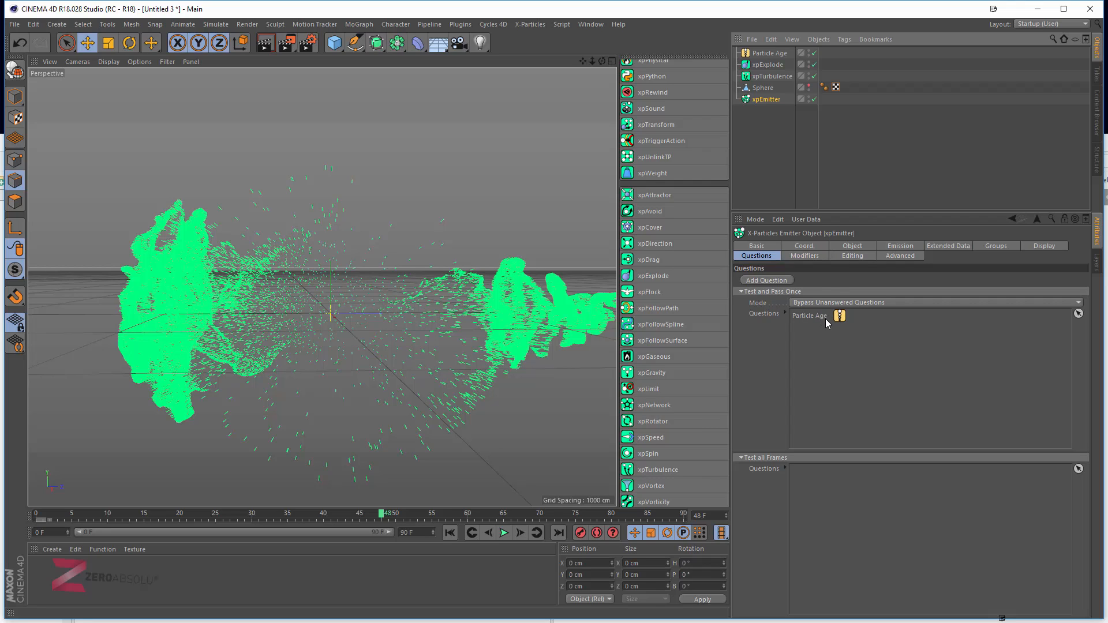
pyautogui.click(762, 52)
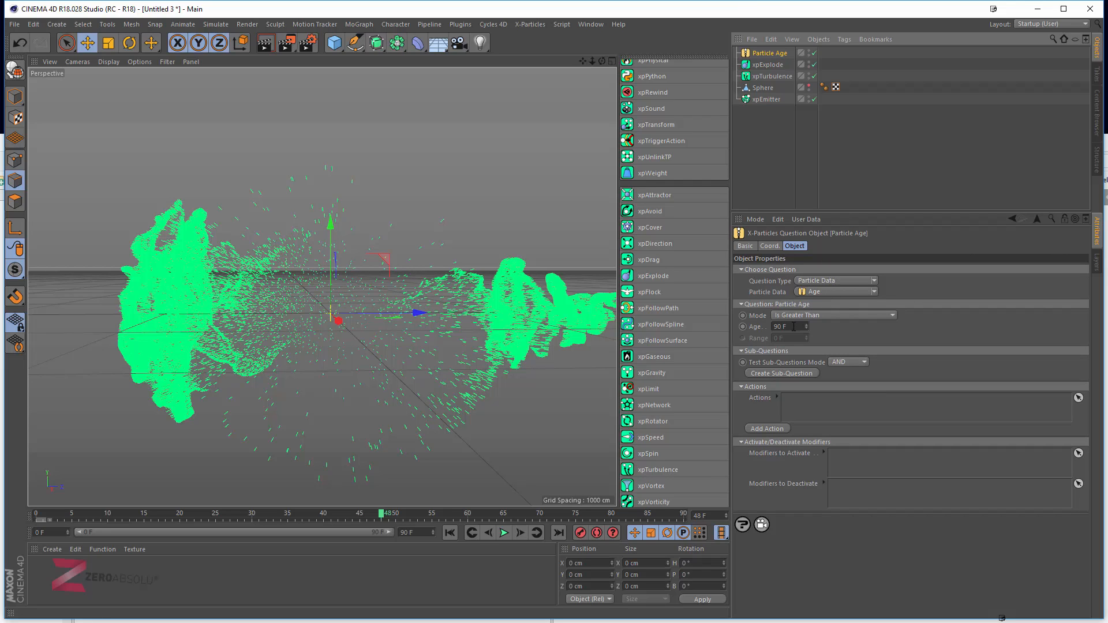
pyautogui.moveTo(793, 327); pyautogui.dragTo(765, 326)
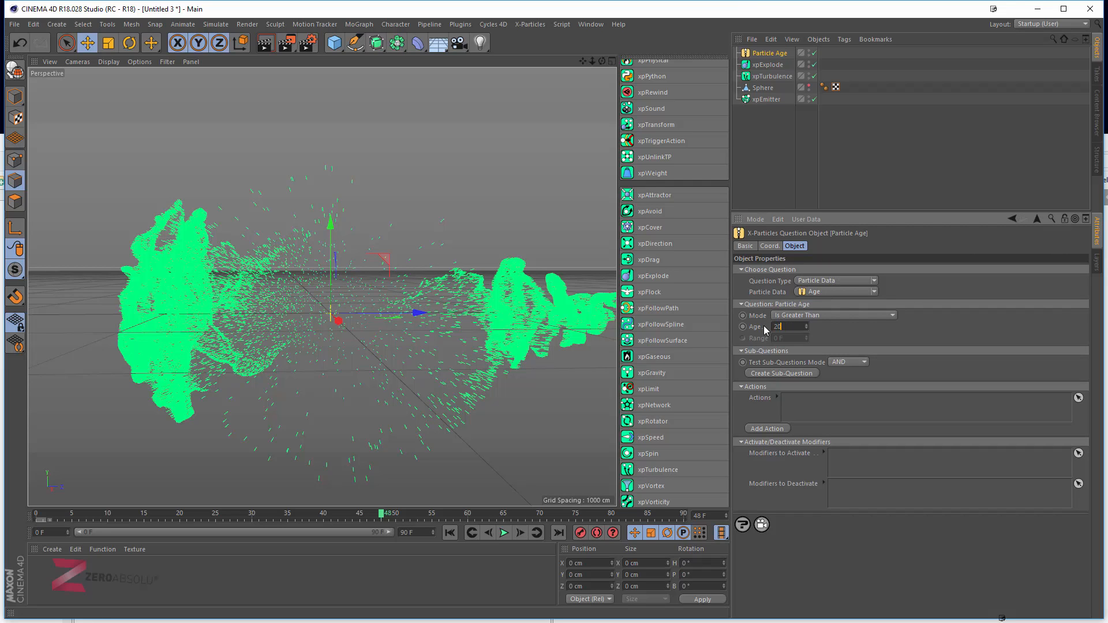
pyautogui.press('Return')
# Step: Add an action to the Particle Age question and open the new action's settings
pyautogui.click(767, 428)
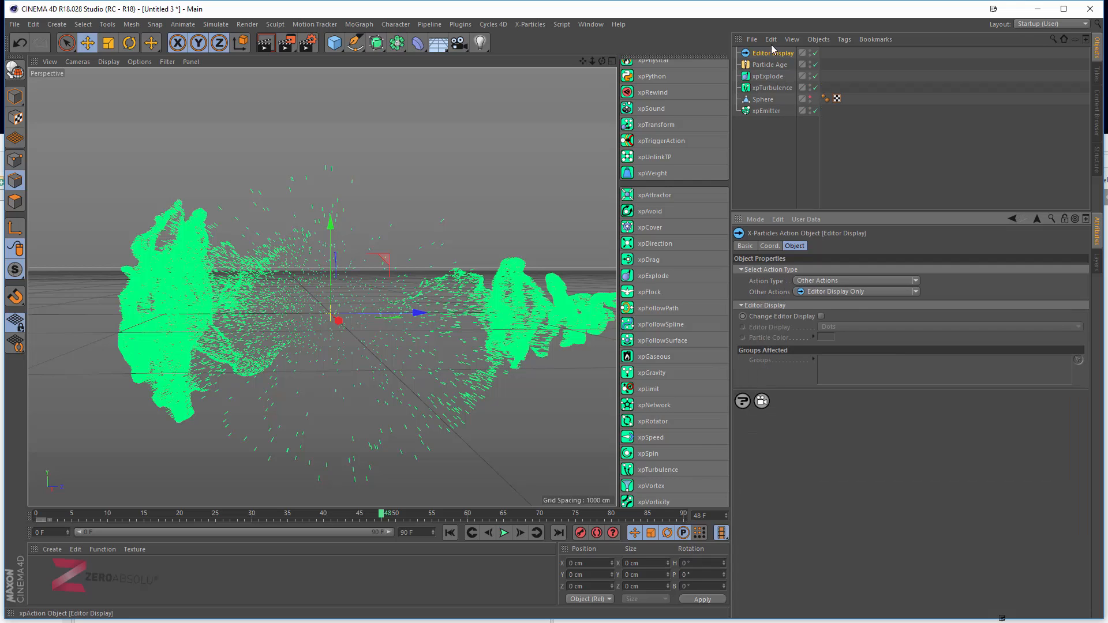
pyautogui.click(771, 69)
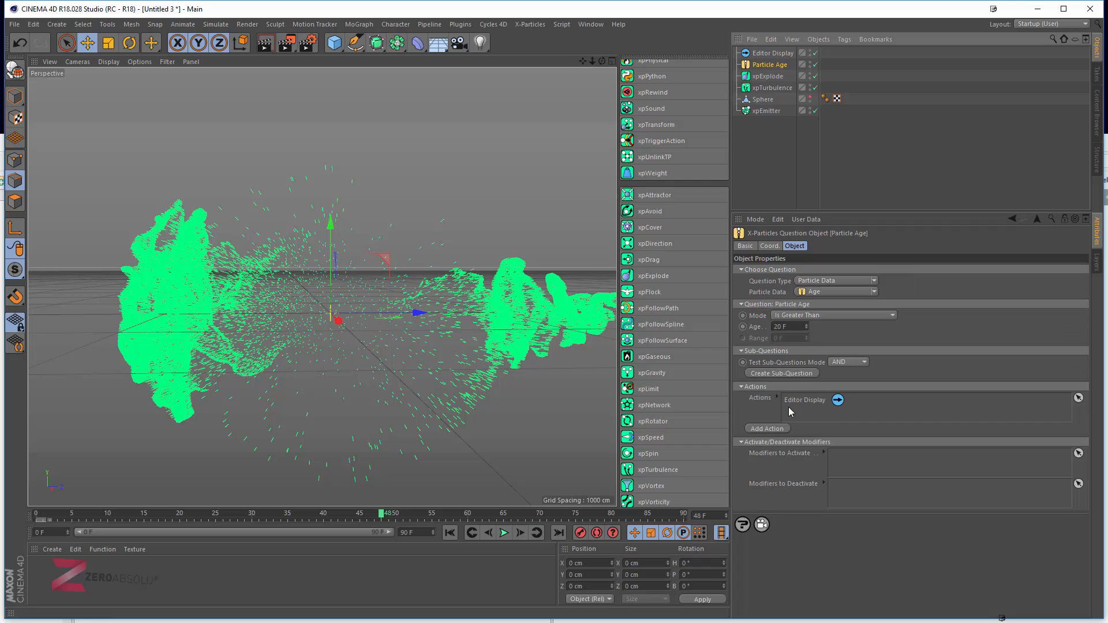
pyautogui.click(770, 52)
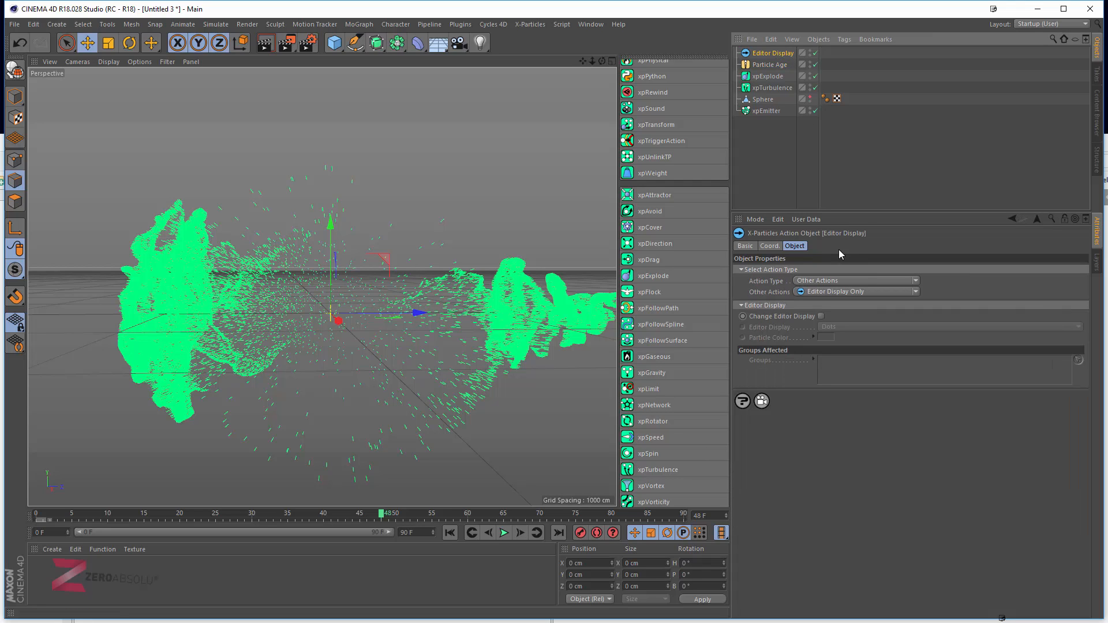
# Step: Try the Control Modifier Actions type for the new action and look through its available modifiers
pyautogui.click(834, 283)
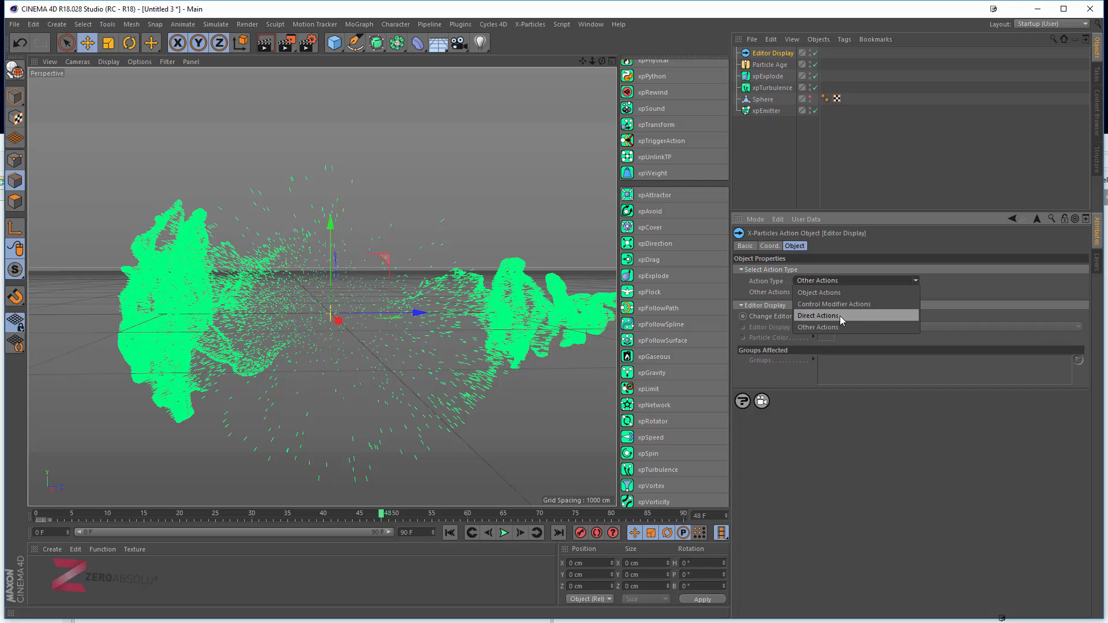
pyautogui.click(841, 305)
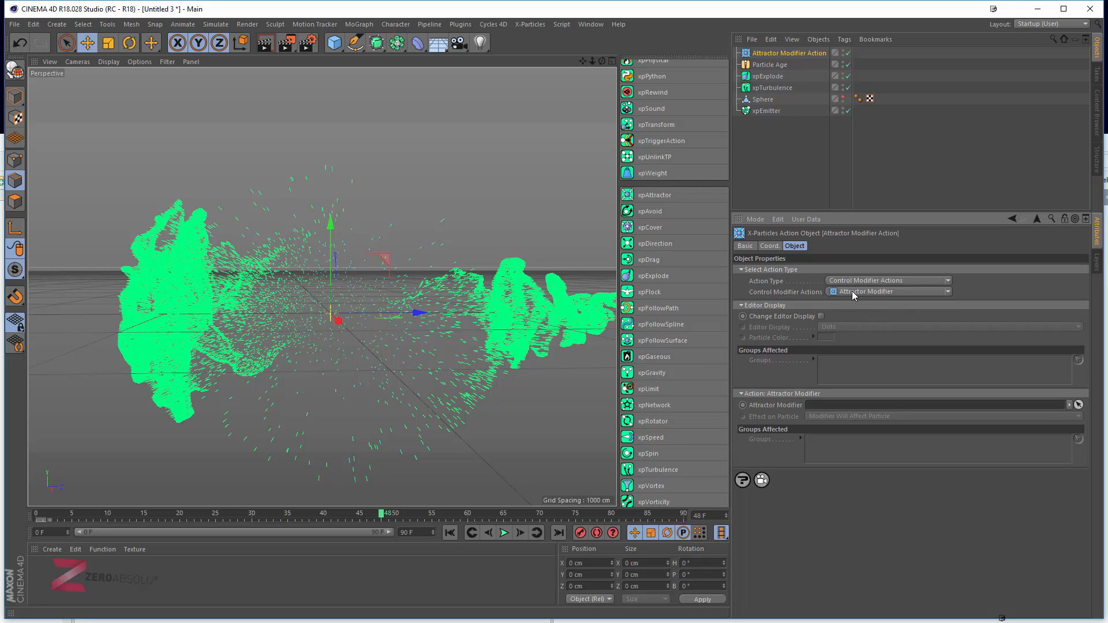
pyautogui.click(854, 294)
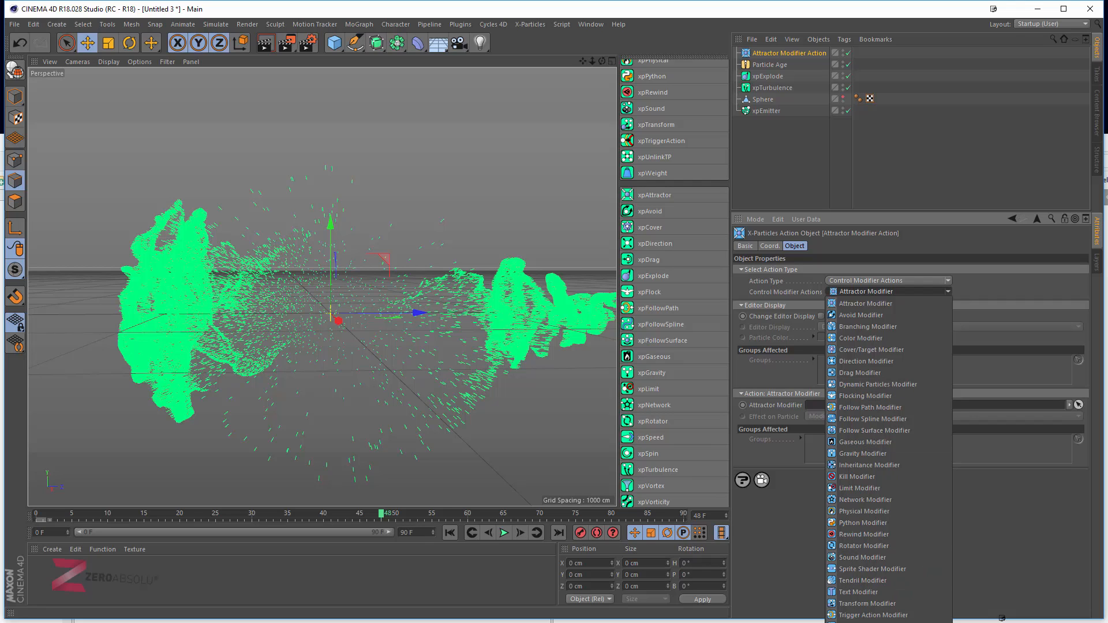
pyautogui.click(843, 252)
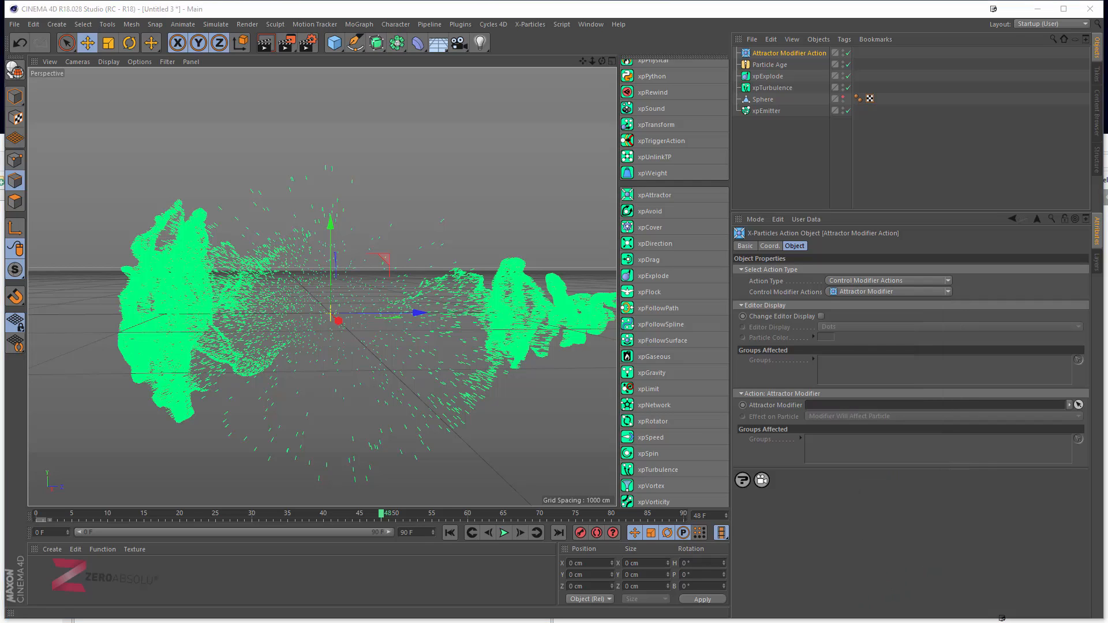
# Step: Set the action's type to Direct Actions and choose Explode Particles as the direct action
pyautogui.click(853, 280)
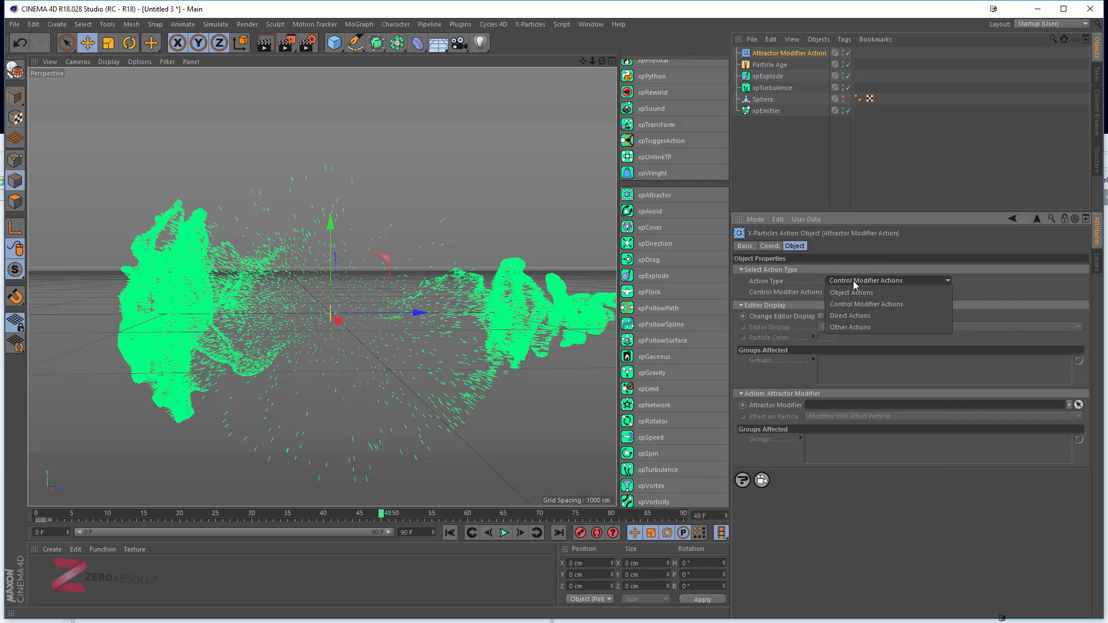
pyautogui.click(857, 316)
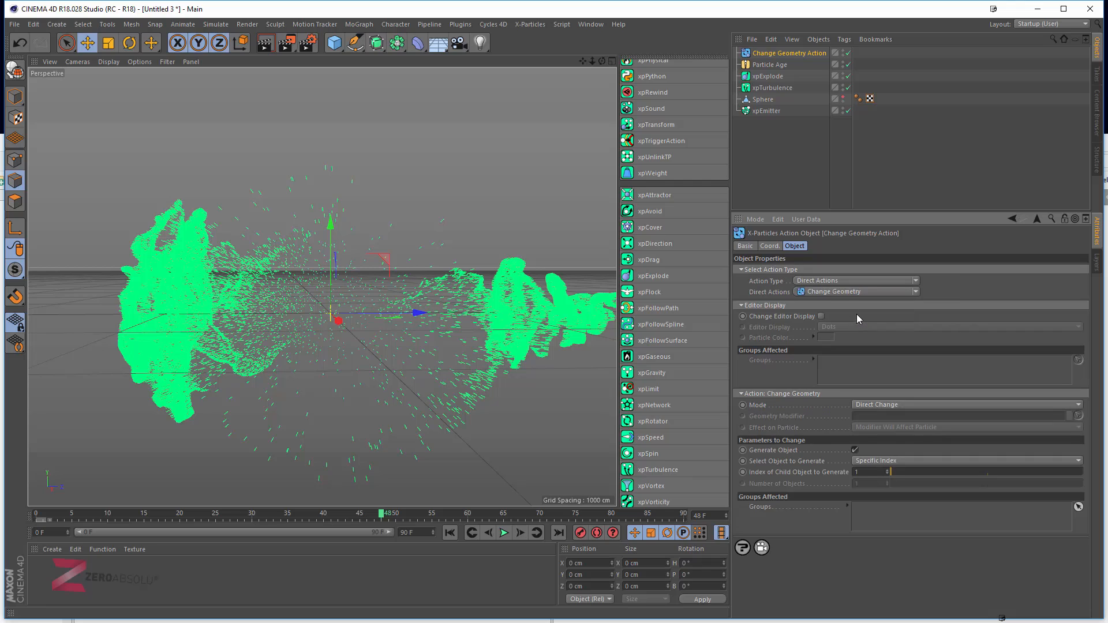
pyautogui.click(817, 283)
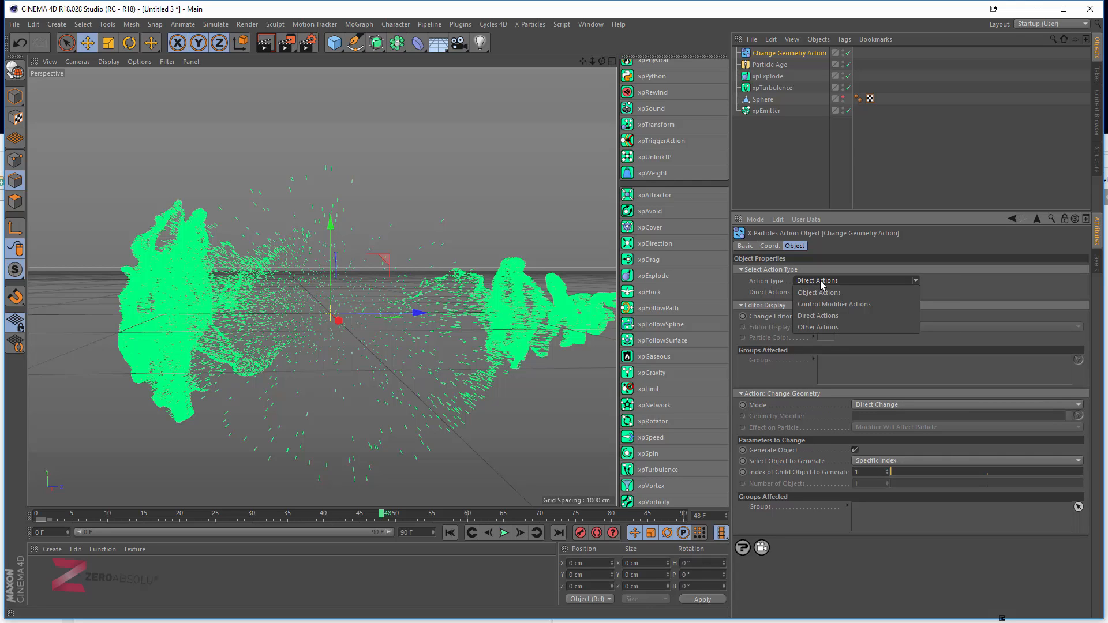
pyautogui.click(825, 316)
pyautogui.click(828, 291)
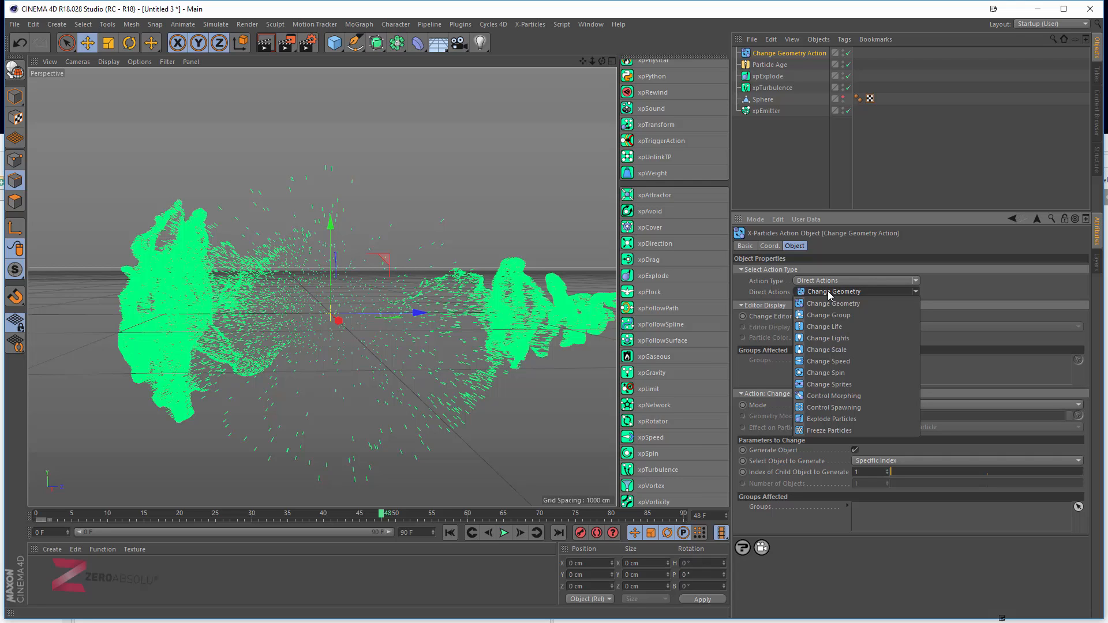
pyautogui.click(837, 419)
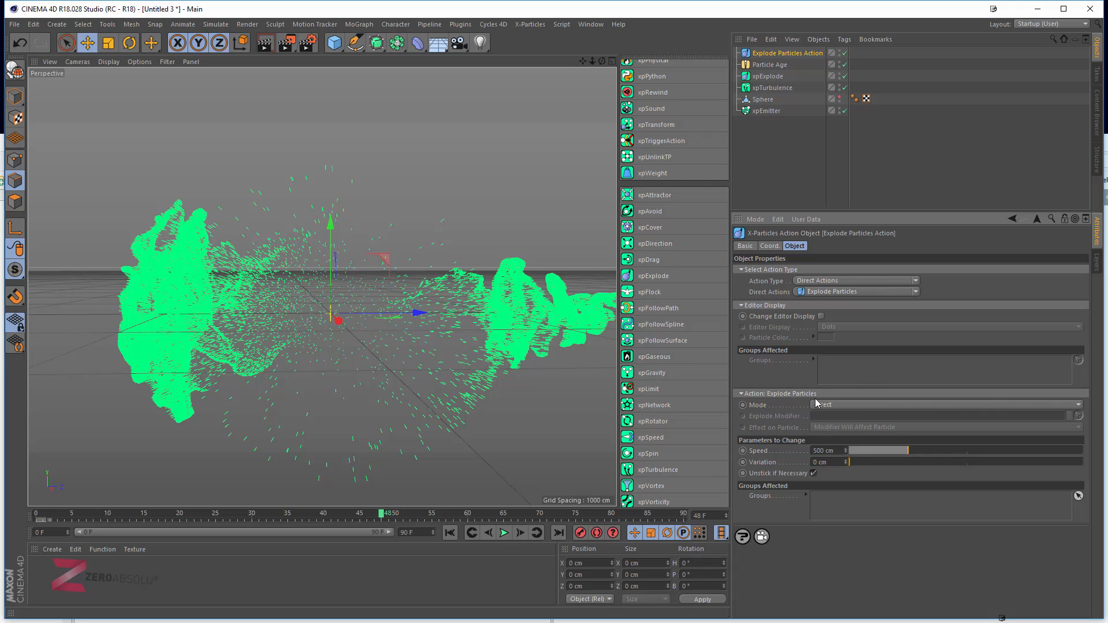
# Step: Set the Explode Particles action's mode to Control Modifier and link the xpExplode modifier to it
pyautogui.moveTo(769, 78); pyautogui.dragTo(818, 417)
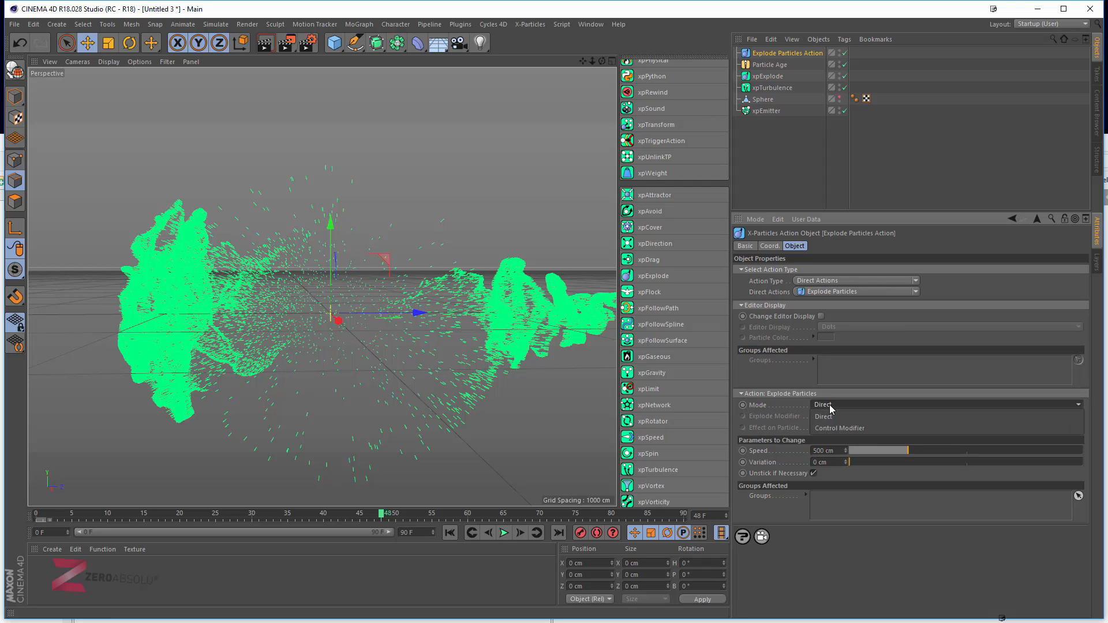
pyautogui.click(831, 406)
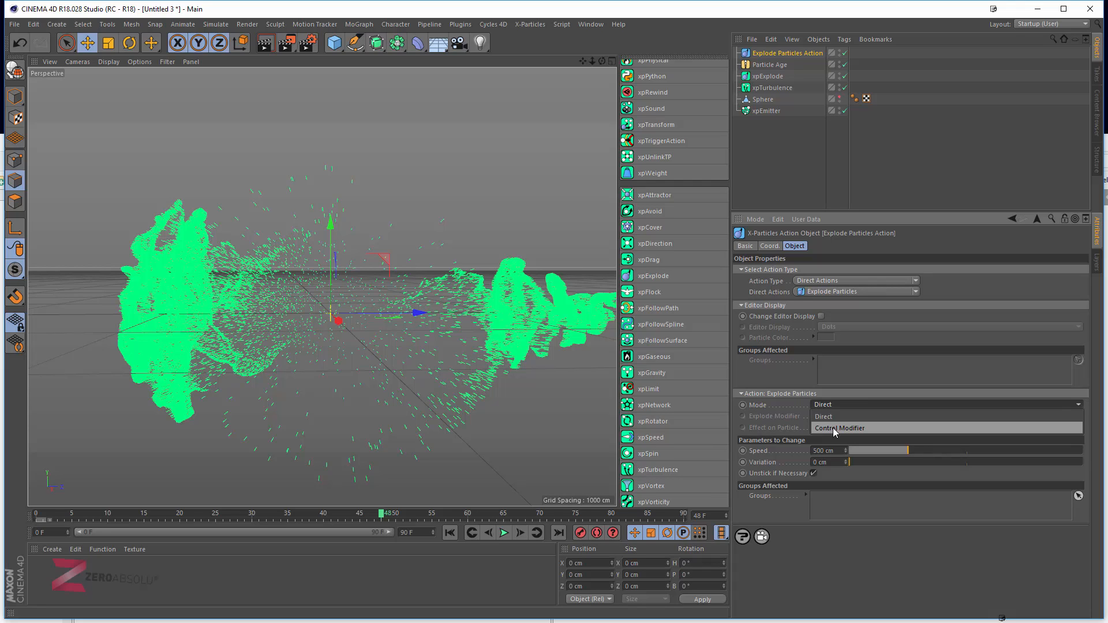
pyautogui.click(835, 429)
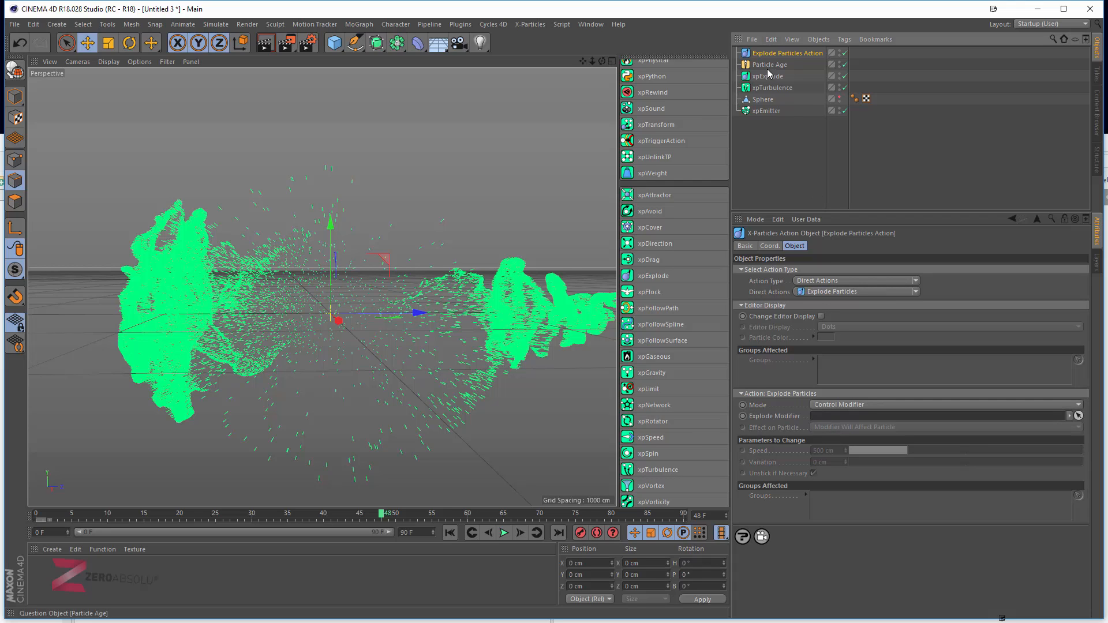
pyautogui.moveTo(768, 75); pyautogui.dragTo(833, 420)
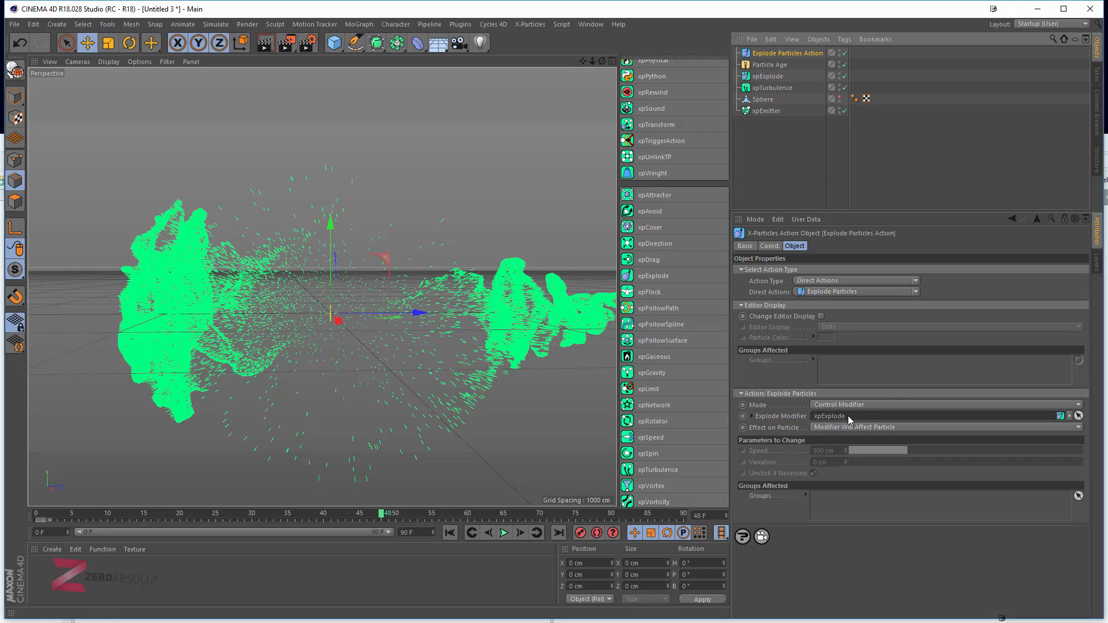
# Step: Check the mode options of the xpExplode modifier and keep it on Action-Controlled
pyautogui.click(768, 76)
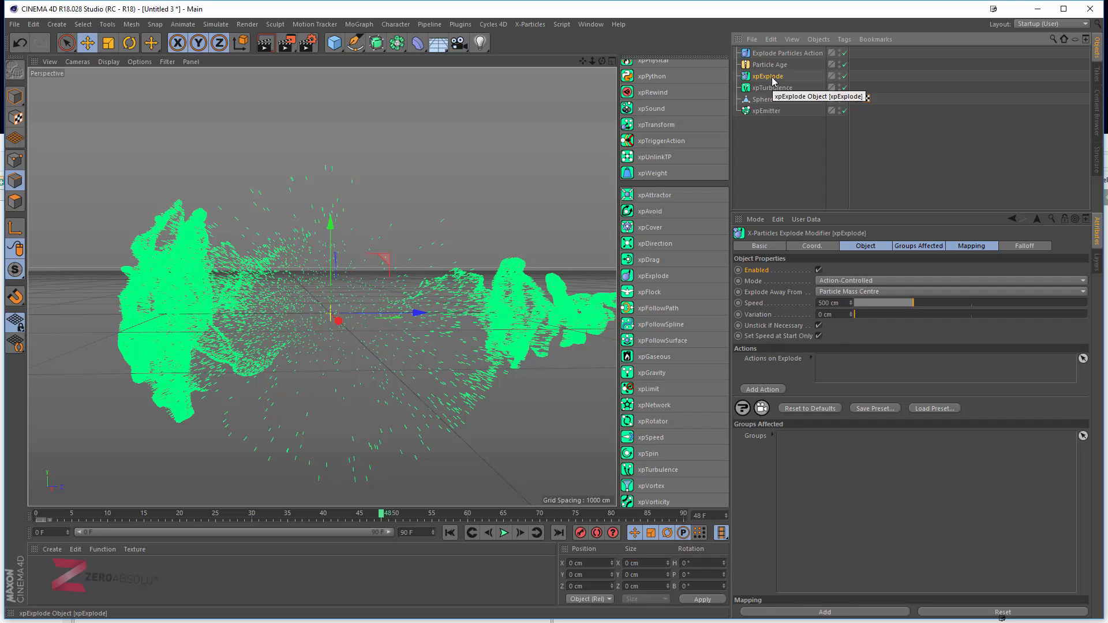
pyautogui.click(839, 280)
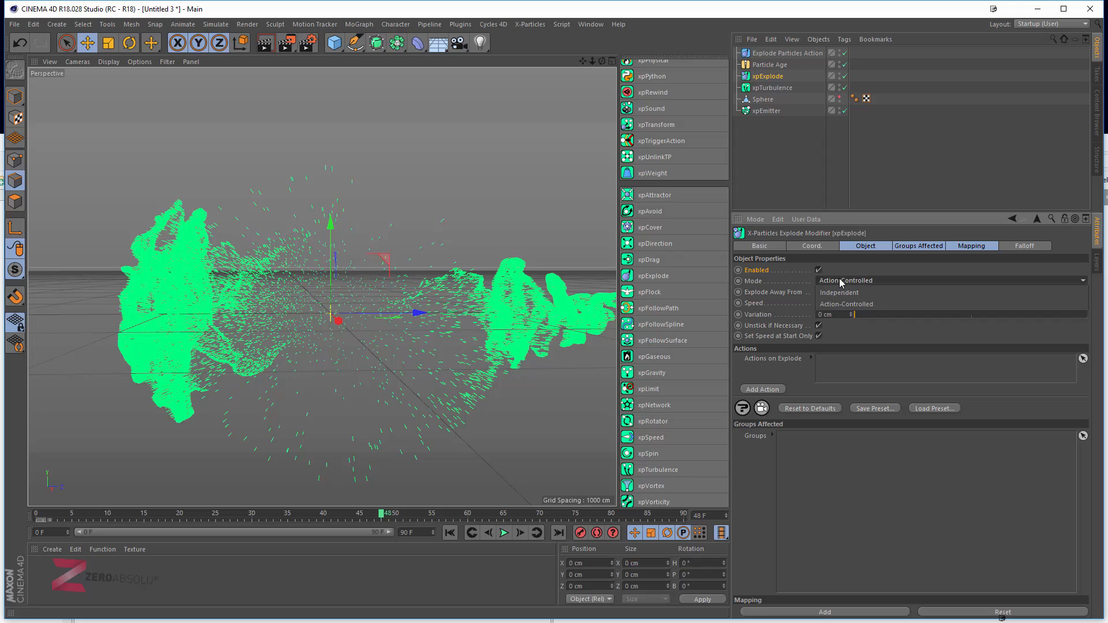
pyautogui.click(854, 310)
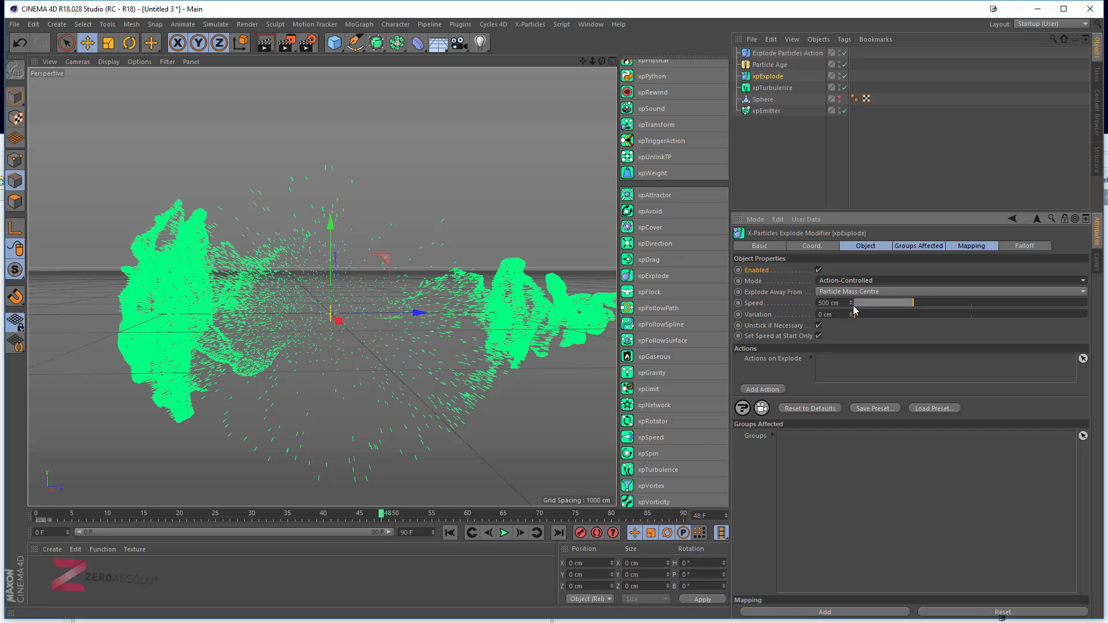
# Step: Review the Explode Particles action, the Particle Age question and the emitter's questions, and preview the simulation from frame 0 to 77
pyautogui.click(769, 53)
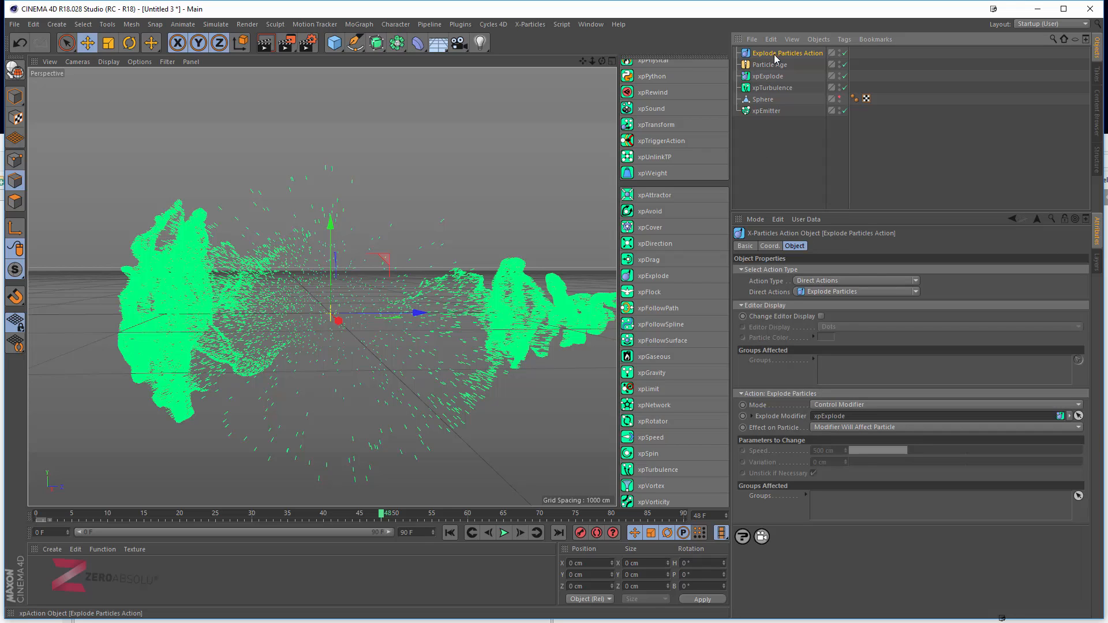
pyautogui.click(774, 67)
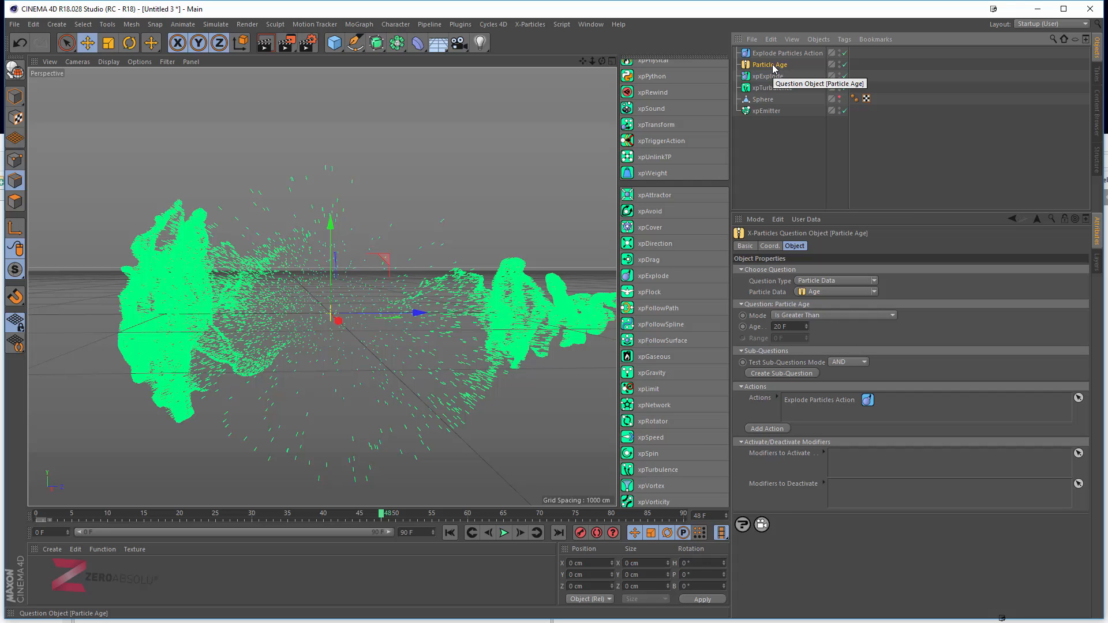
pyautogui.click(767, 111)
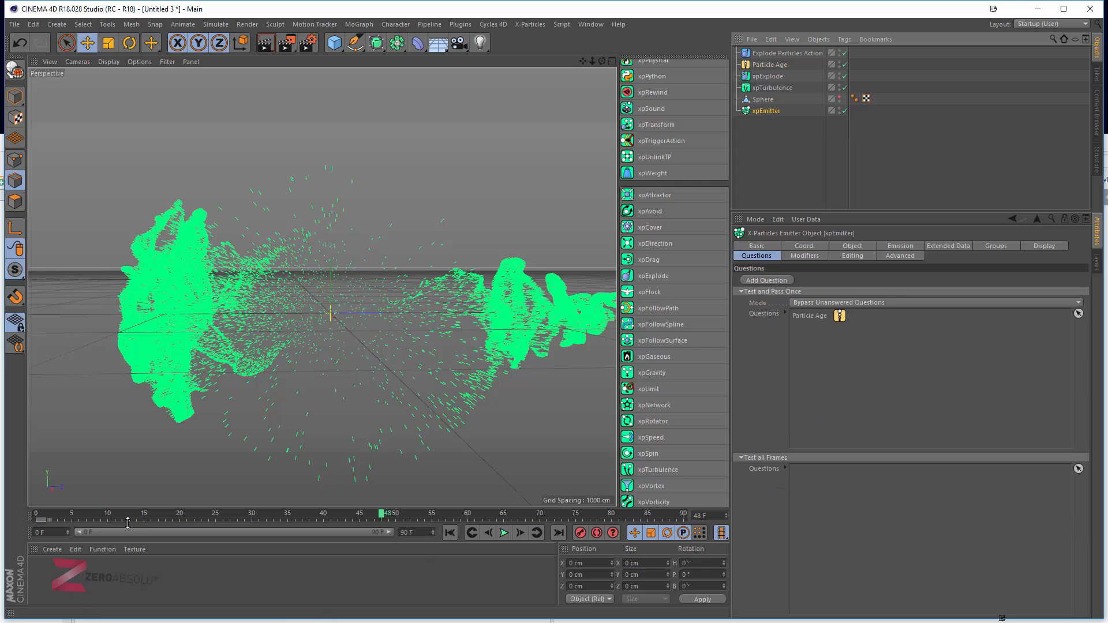
pyautogui.click(35, 511)
pyautogui.moveTo(35, 511); pyautogui.dragTo(590, 515)
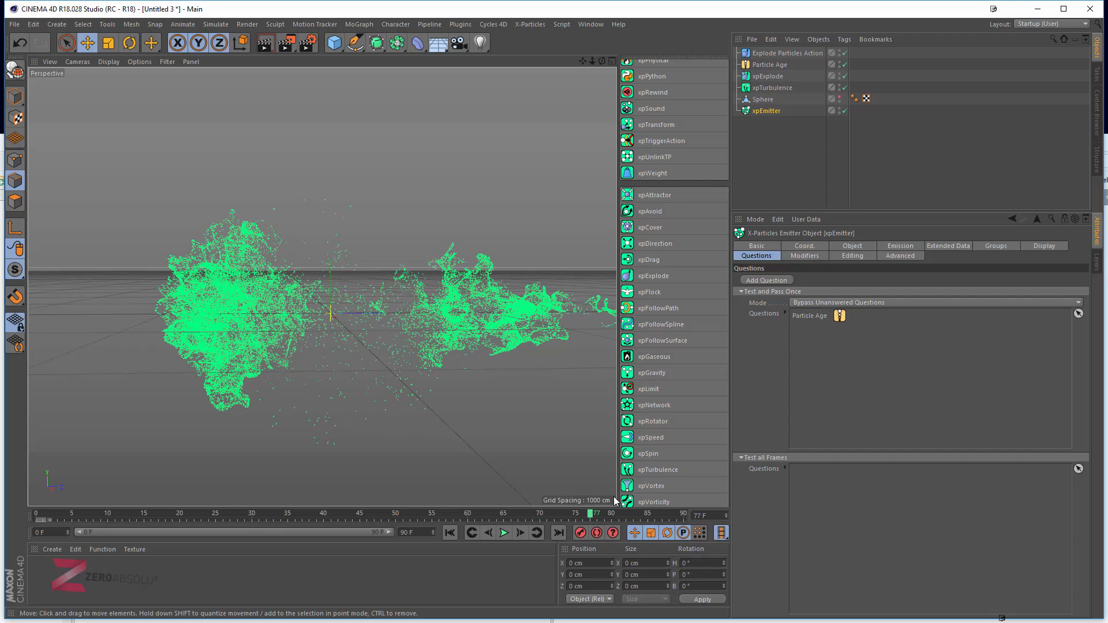